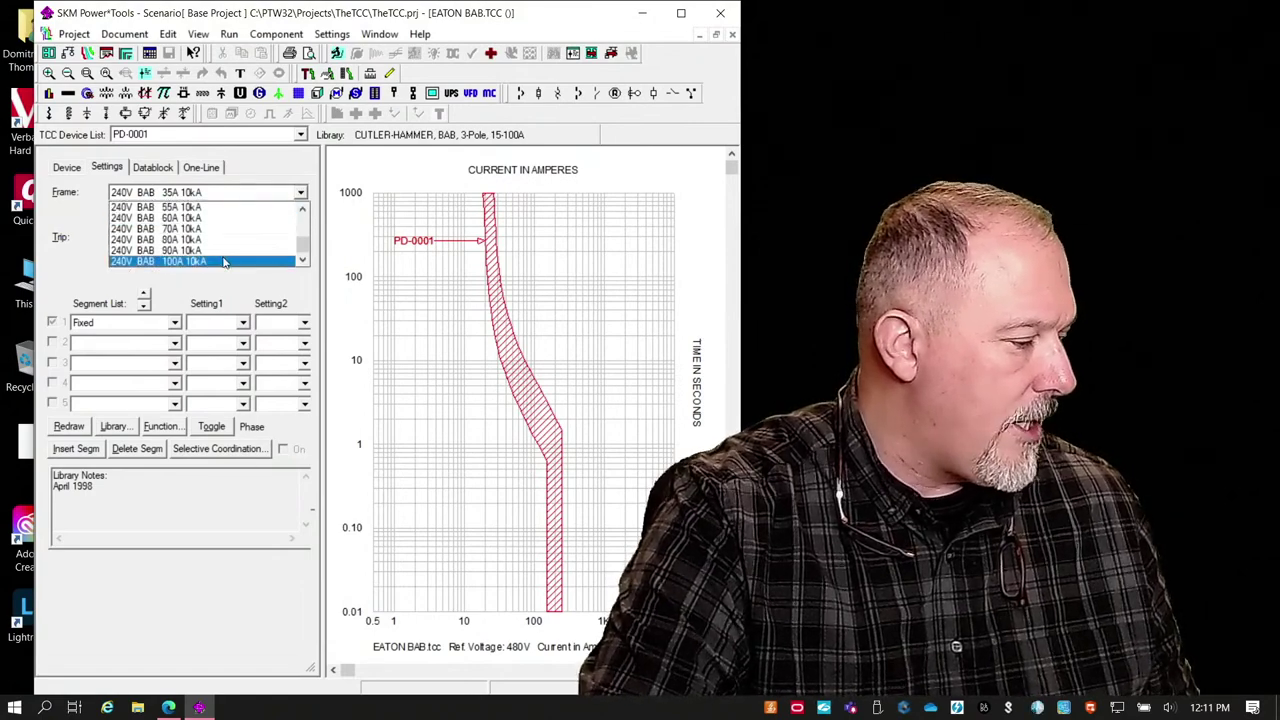
# Step: Set the frame of breaker PD-0001 to 240V BAB 100A 10kA
pyautogui.click(224, 262)
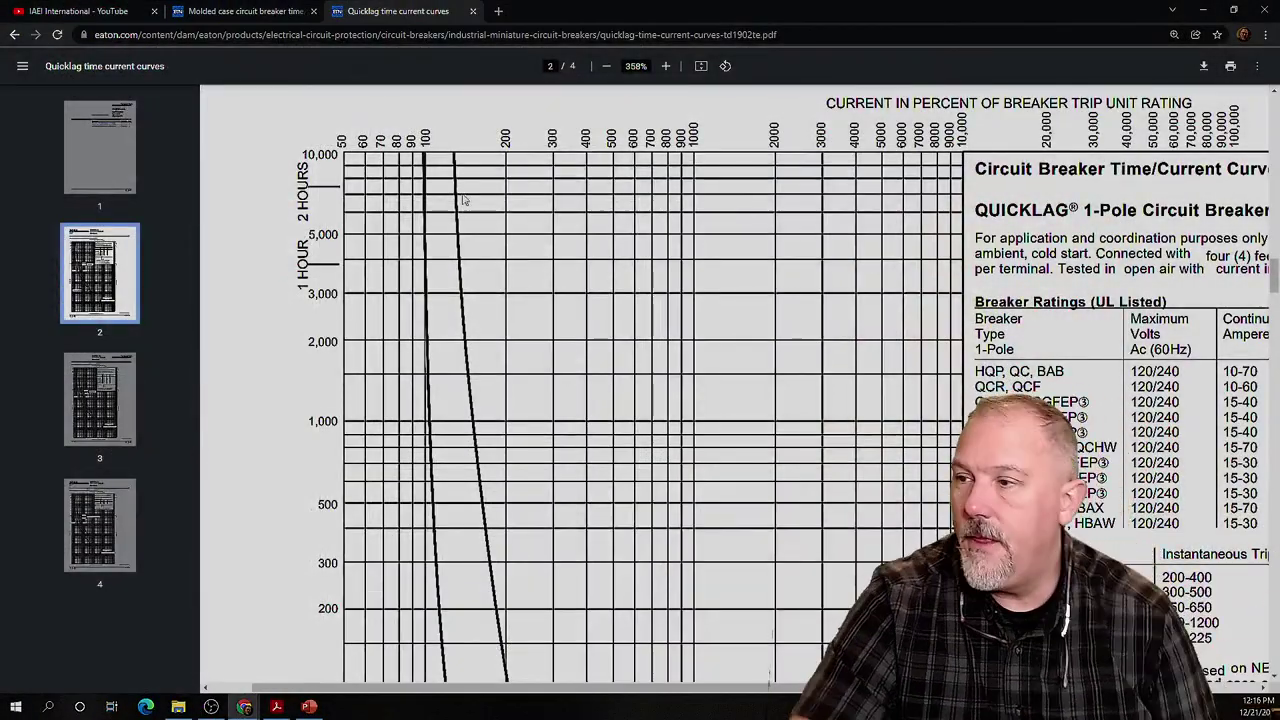
# Step: Switch to the Quicklag time current curves PDF in Chrome and examine page 2's 1-pole breaker ratings and trip curve down to the instantaneous region
pyautogui.scroll(4, 463, 200)
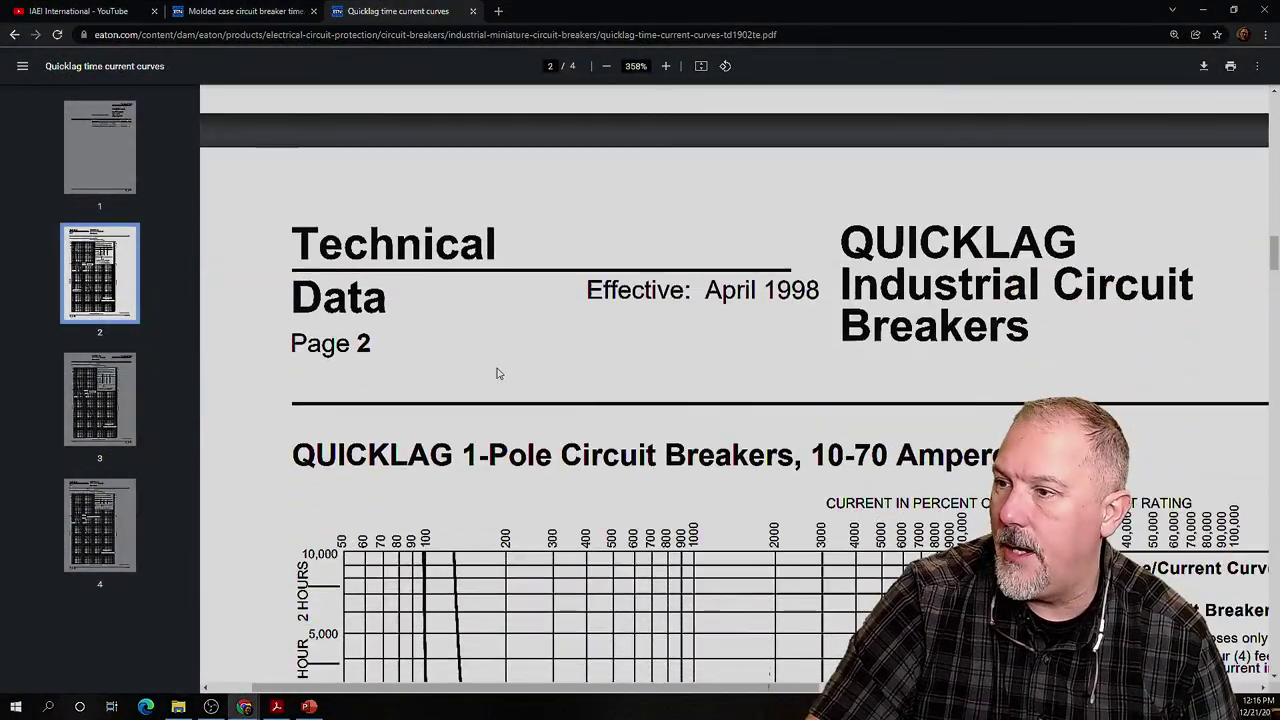
pyautogui.scroll(-2, 490, 372)
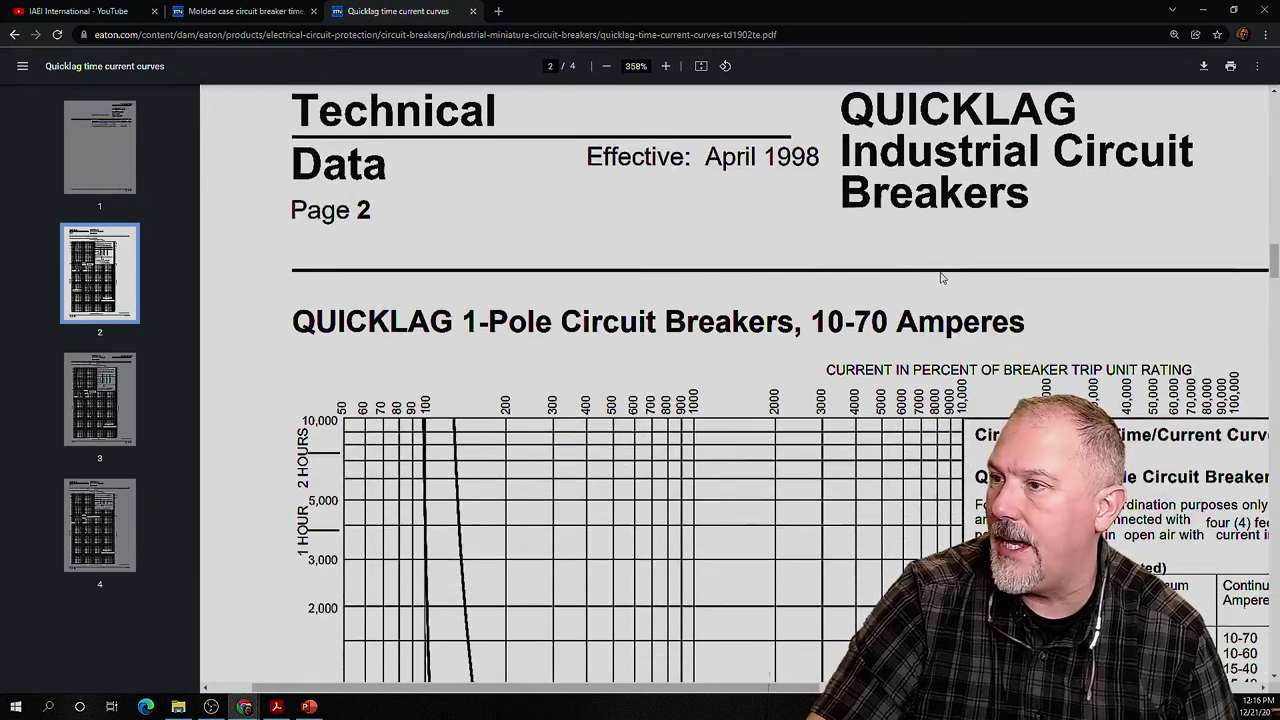
pyautogui.scroll(-3, 739, 284)
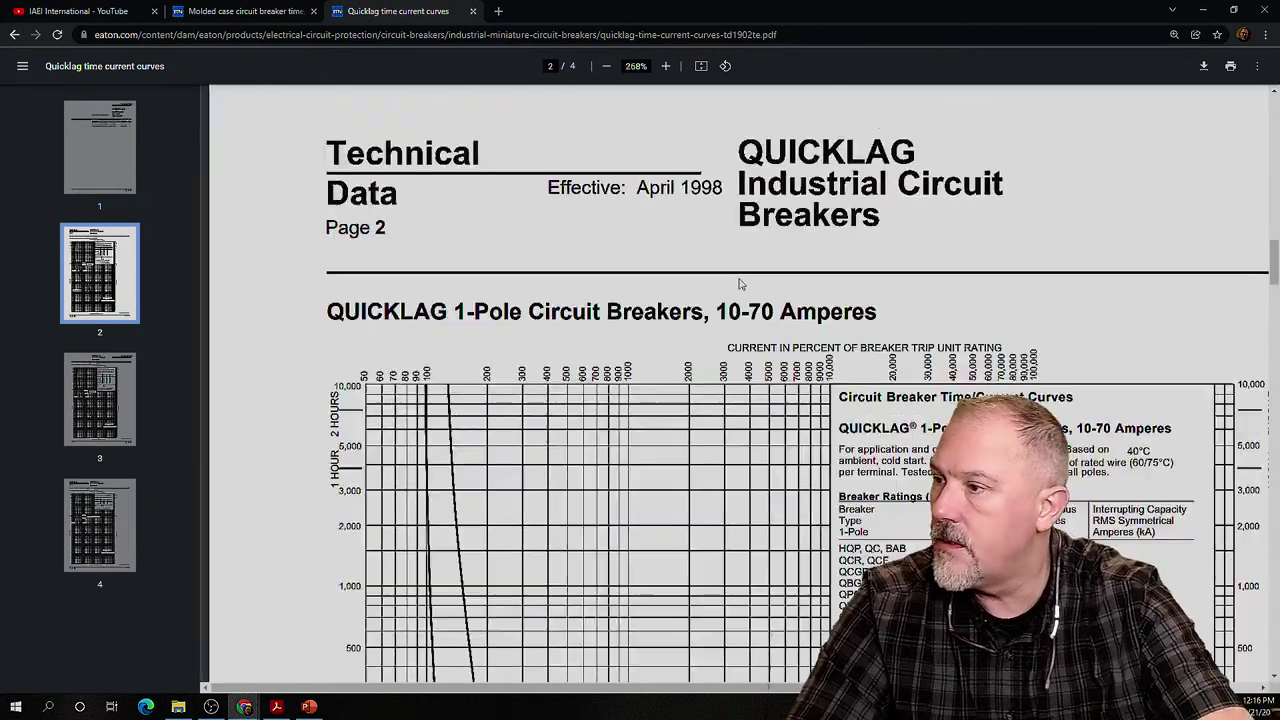
pyautogui.scroll(3, 690, 571)
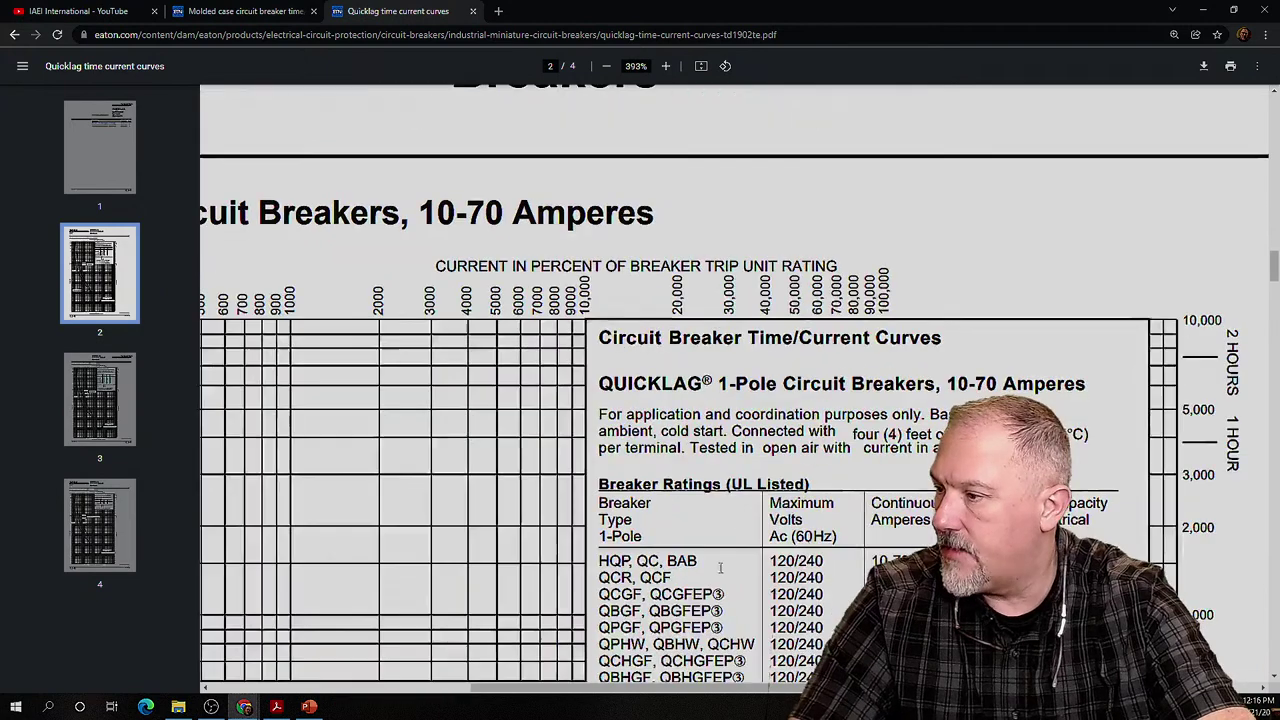
pyautogui.doubleClick(682, 561)
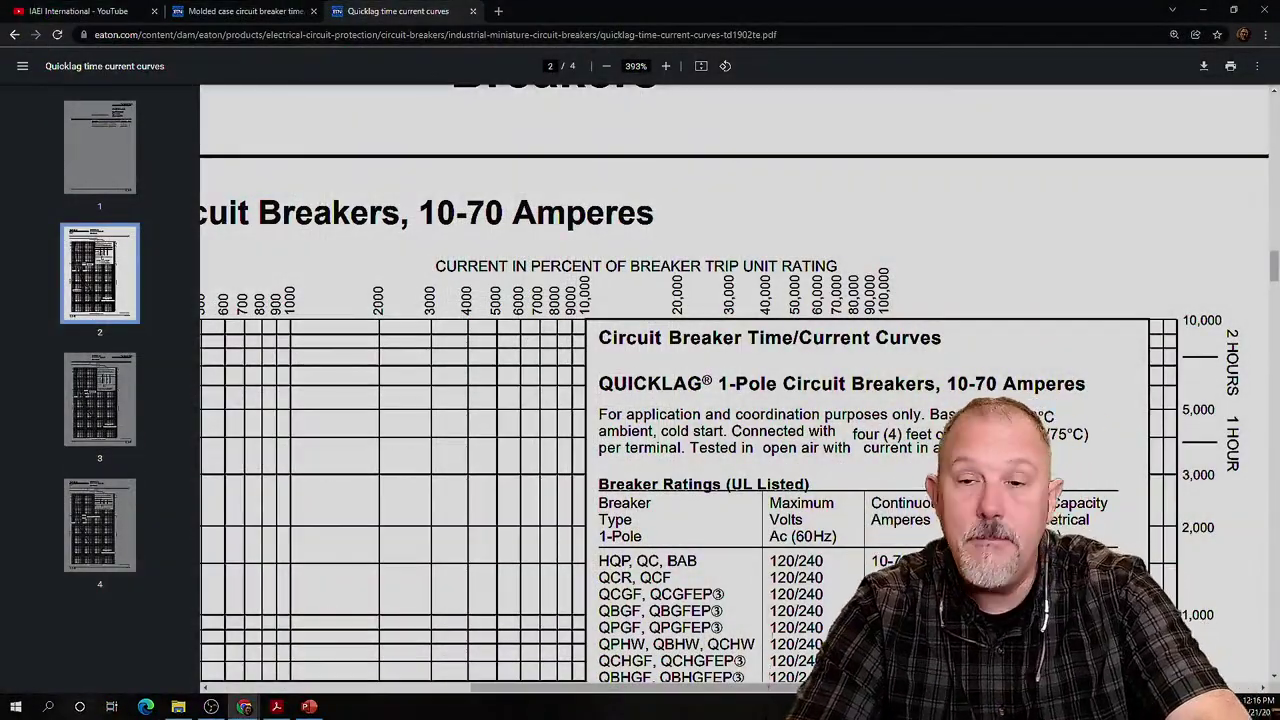
pyautogui.scroll(-5, 866, 346)
pyautogui.scroll(3, 866, 346)
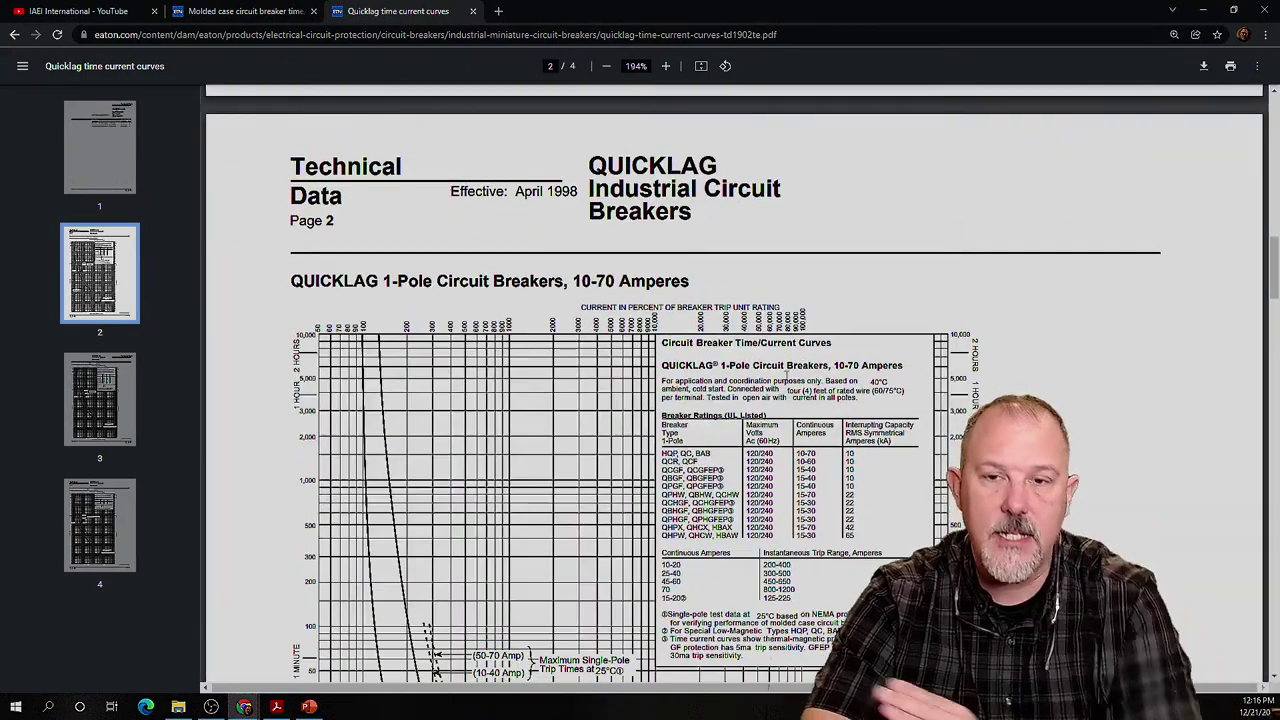
pyautogui.scroll(-4, 352, 243)
pyautogui.scroll(2, 352, 243)
pyautogui.scroll(-6, 352, 243)
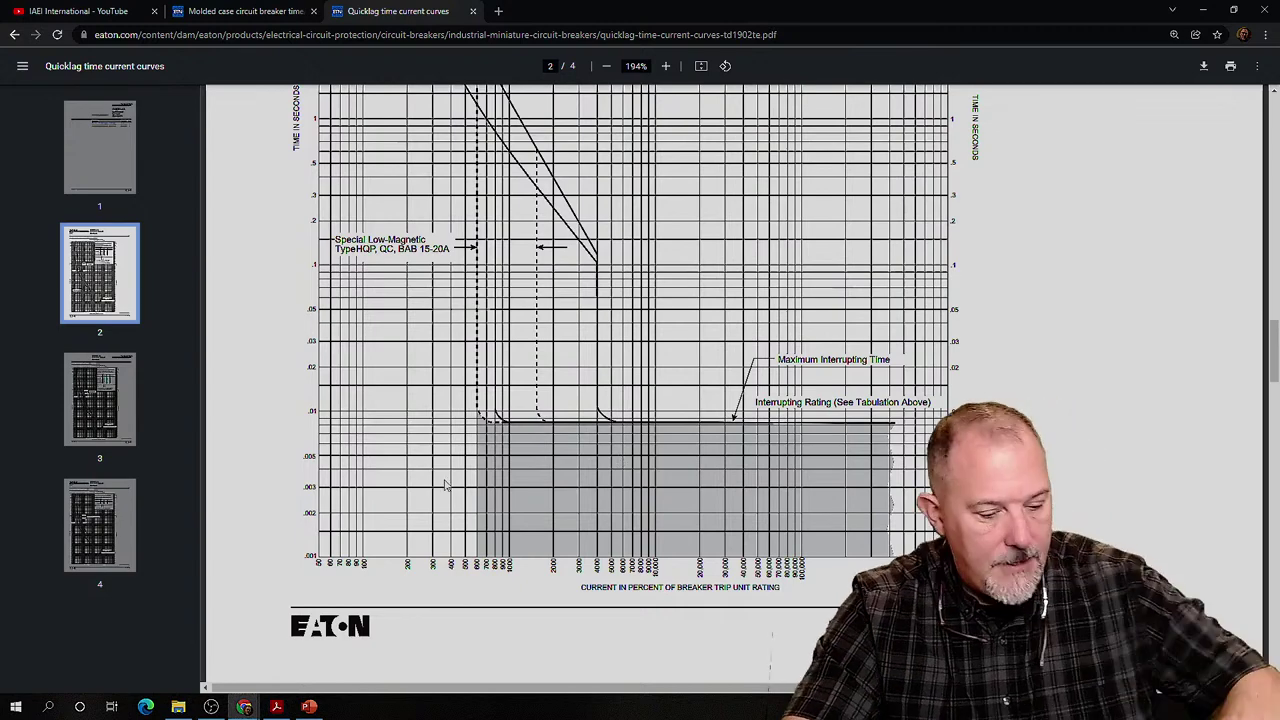
pyautogui.keyDown('ctrl'); pyautogui.scroll(5, 333, 477); pyautogui.keyUp('ctrl')
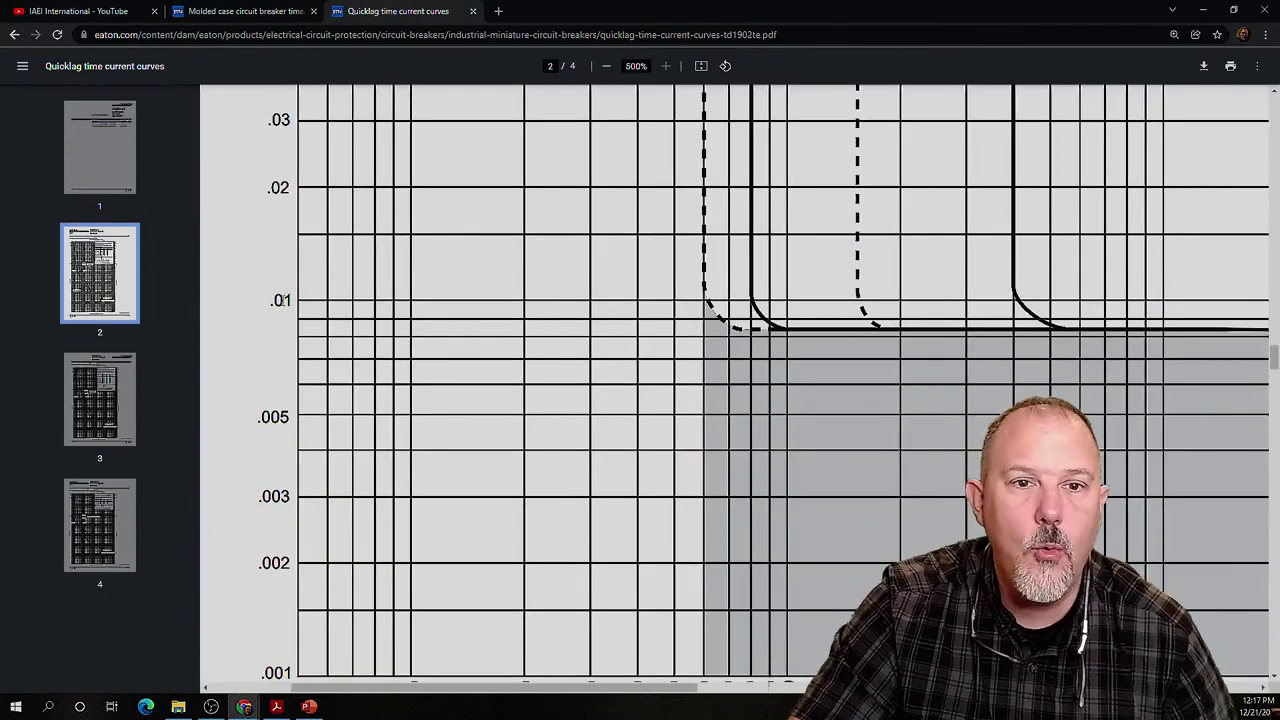
pyautogui.scroll(-3, 300, 298)
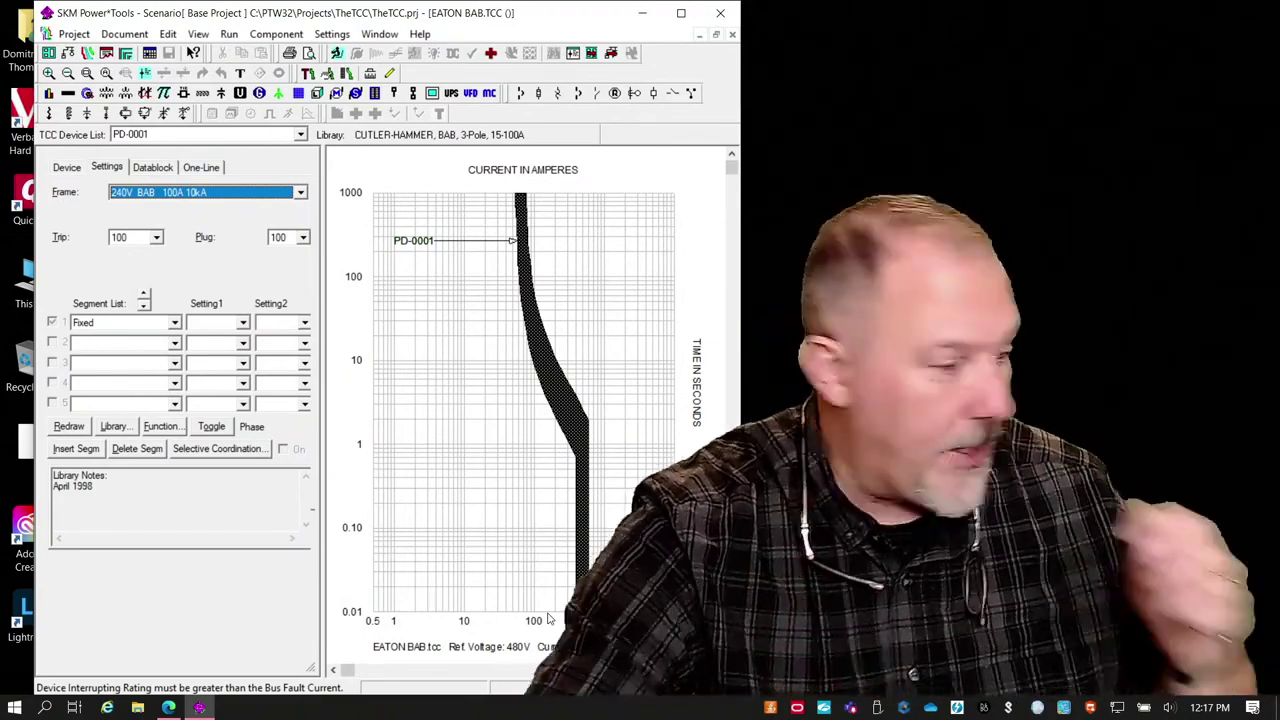
# Step: Switch back to SKM Power*Tools and add a new Thermal Magnetic Molded Case breaker to the EATON BAB time-current plot
pyautogui.click(632, 329)
pyautogui.rightClick(632, 329)
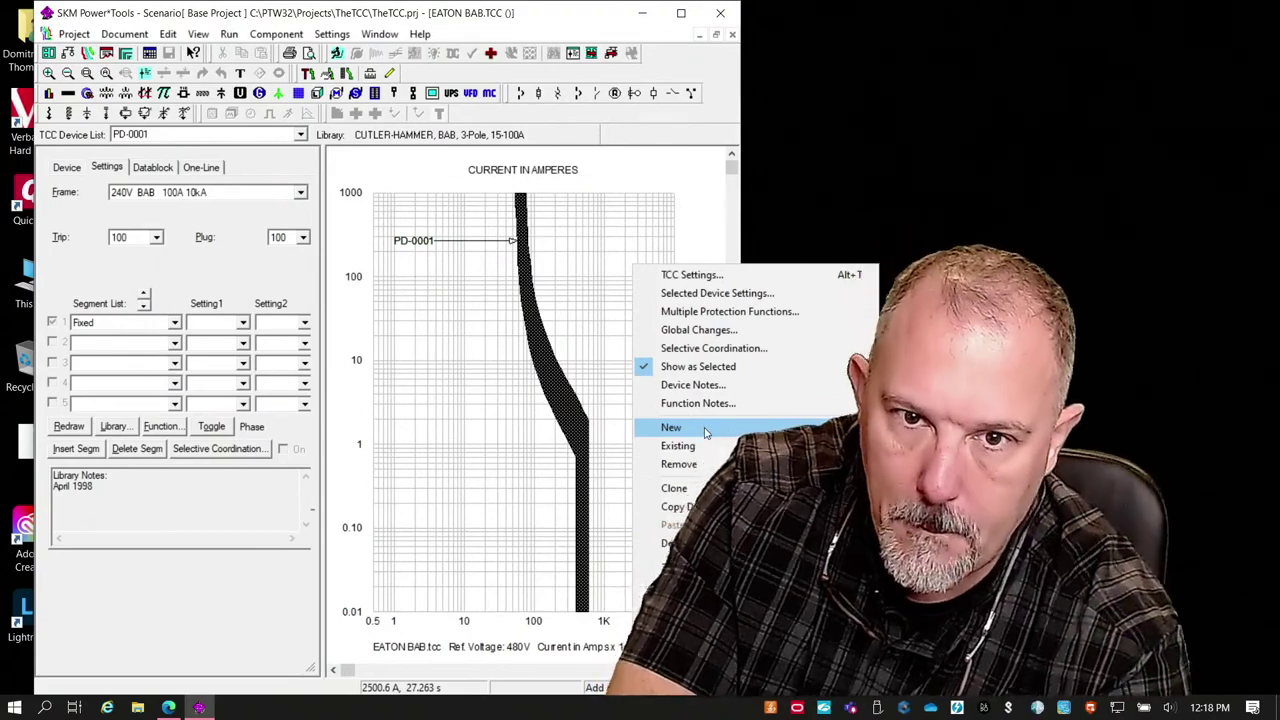
pyautogui.click(705, 430)
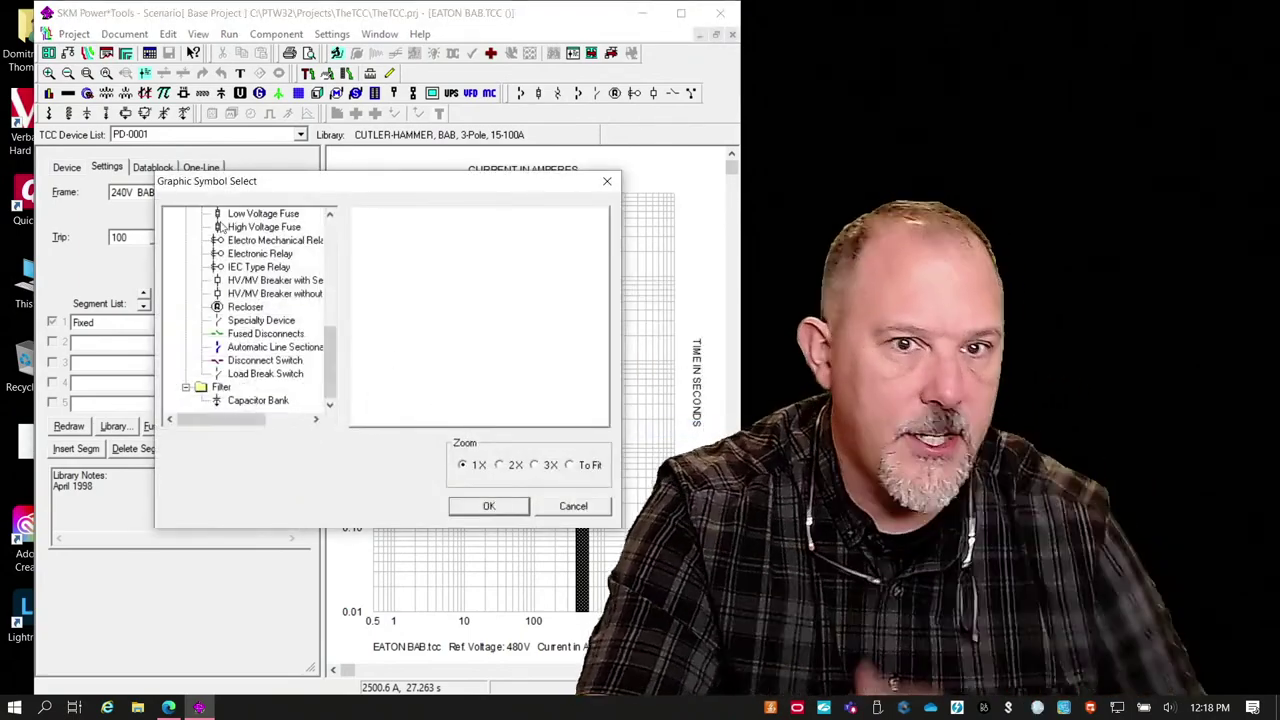
pyautogui.scroll(1, 213, 258)
pyautogui.scroll(2, 213, 258)
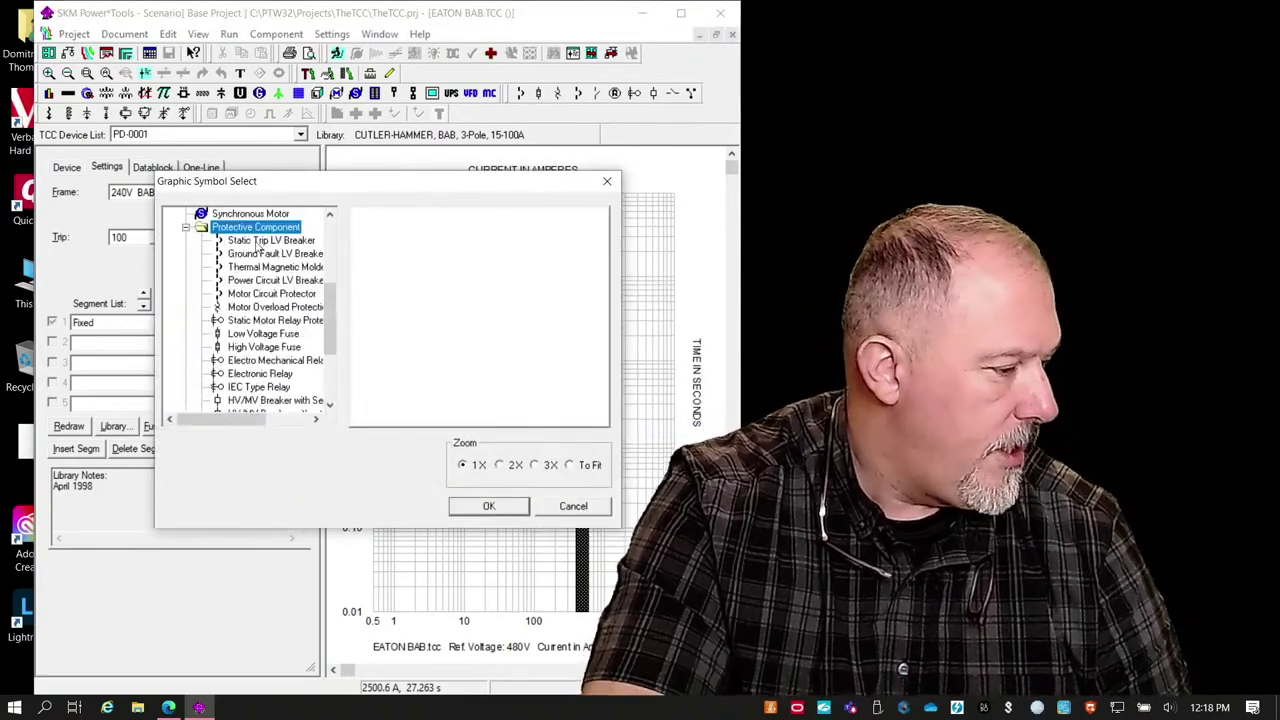
pyautogui.click(258, 241)
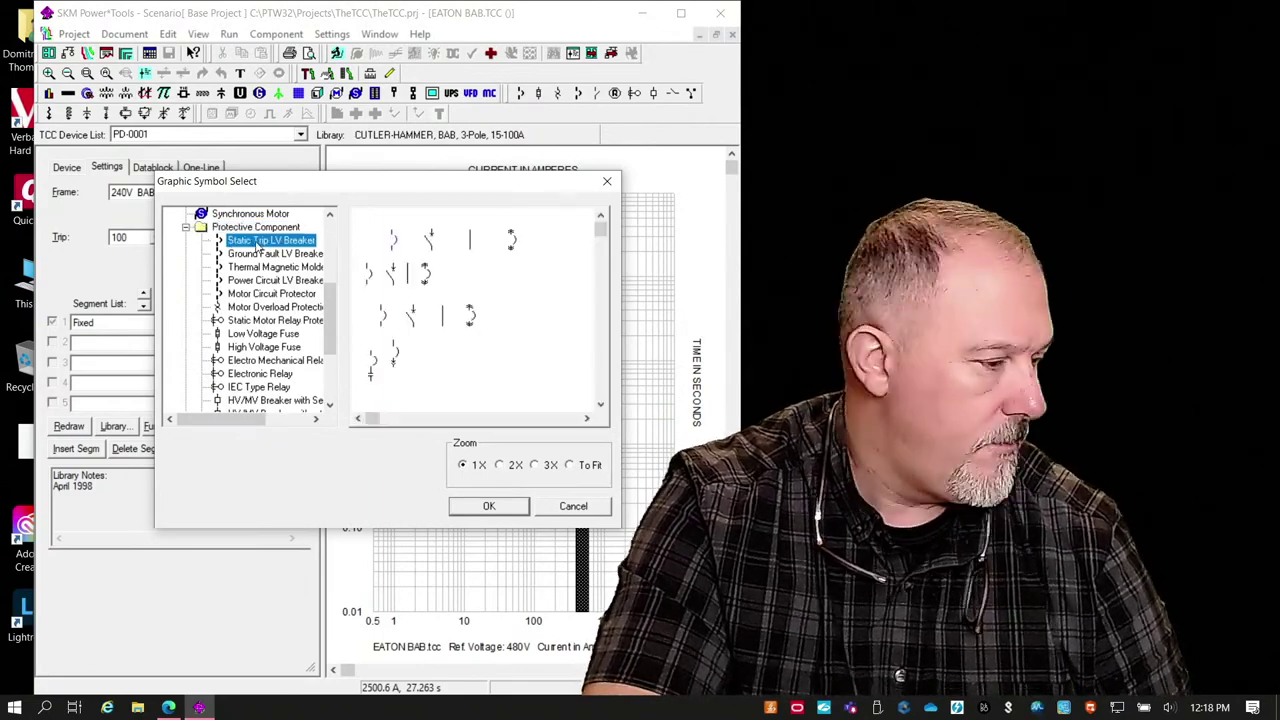
pyautogui.click(262, 268)
pyautogui.click(380, 238)
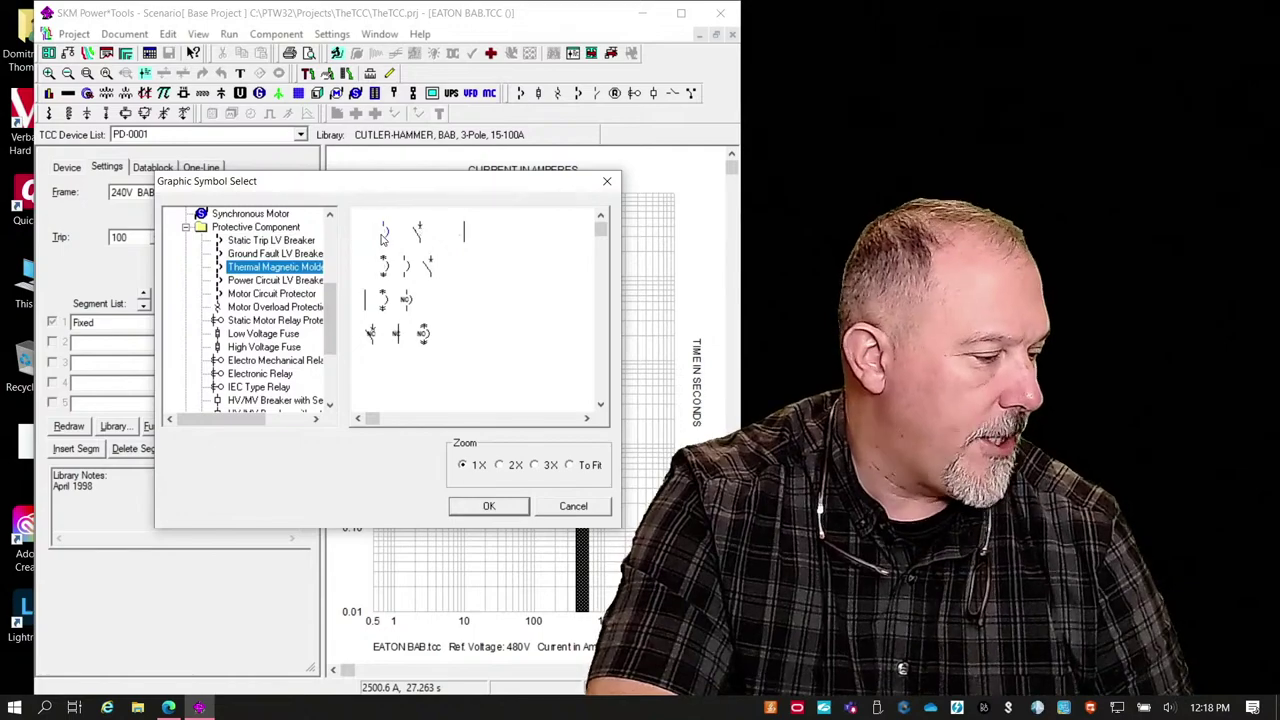
pyautogui.click(489, 506)
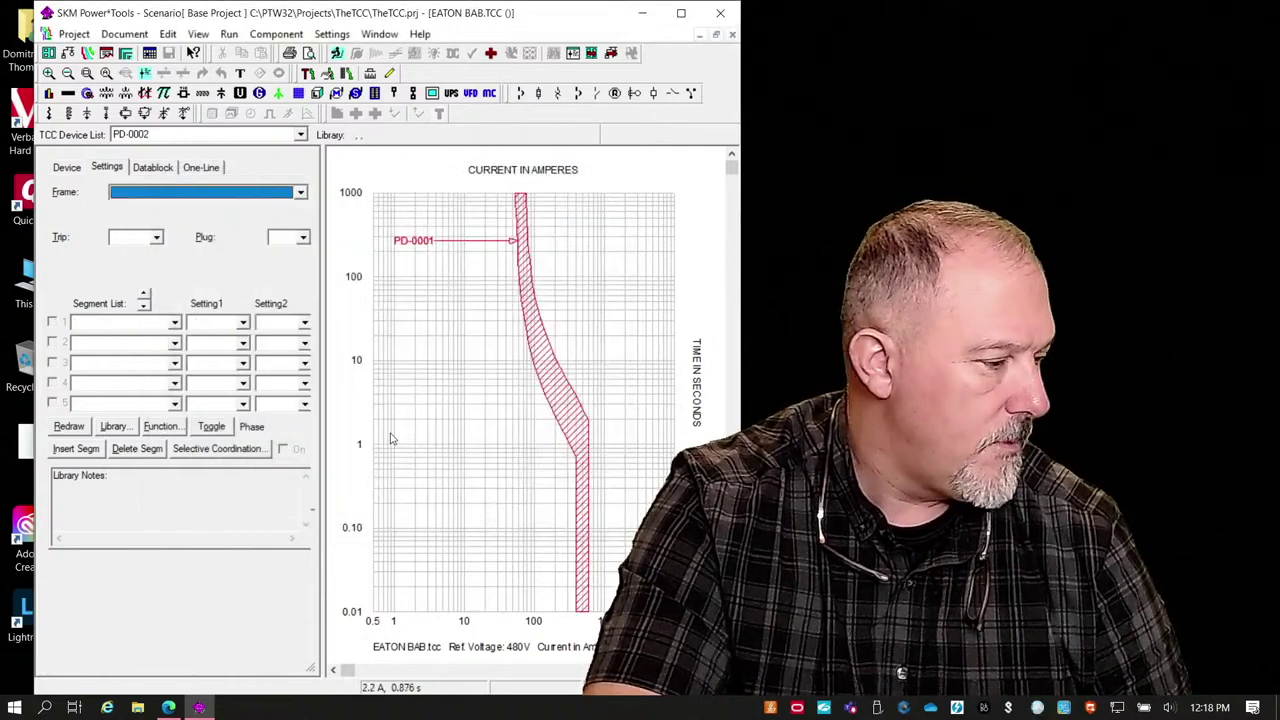
# Step: Set the new breaker's bus voltage to 240 V and assign it the CUTLER-HAMMER FD 15-225A device from the library
pyautogui.click(66, 168)
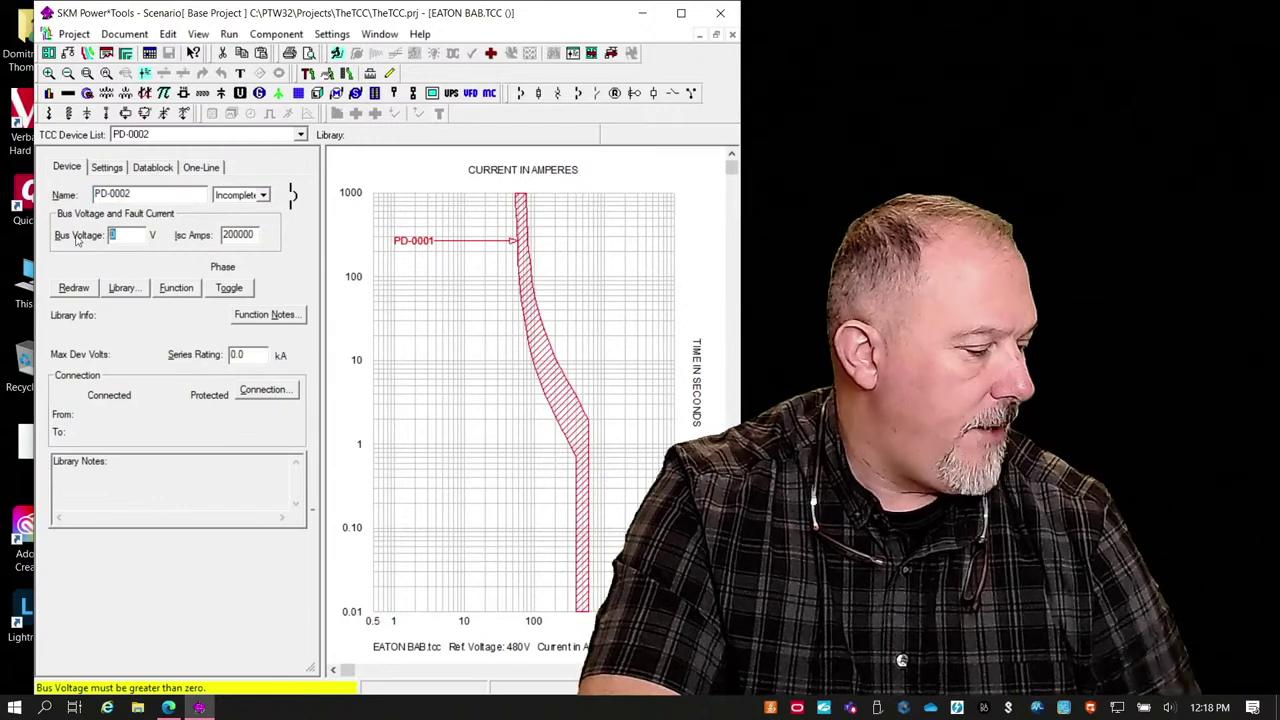
pyautogui.write('240')
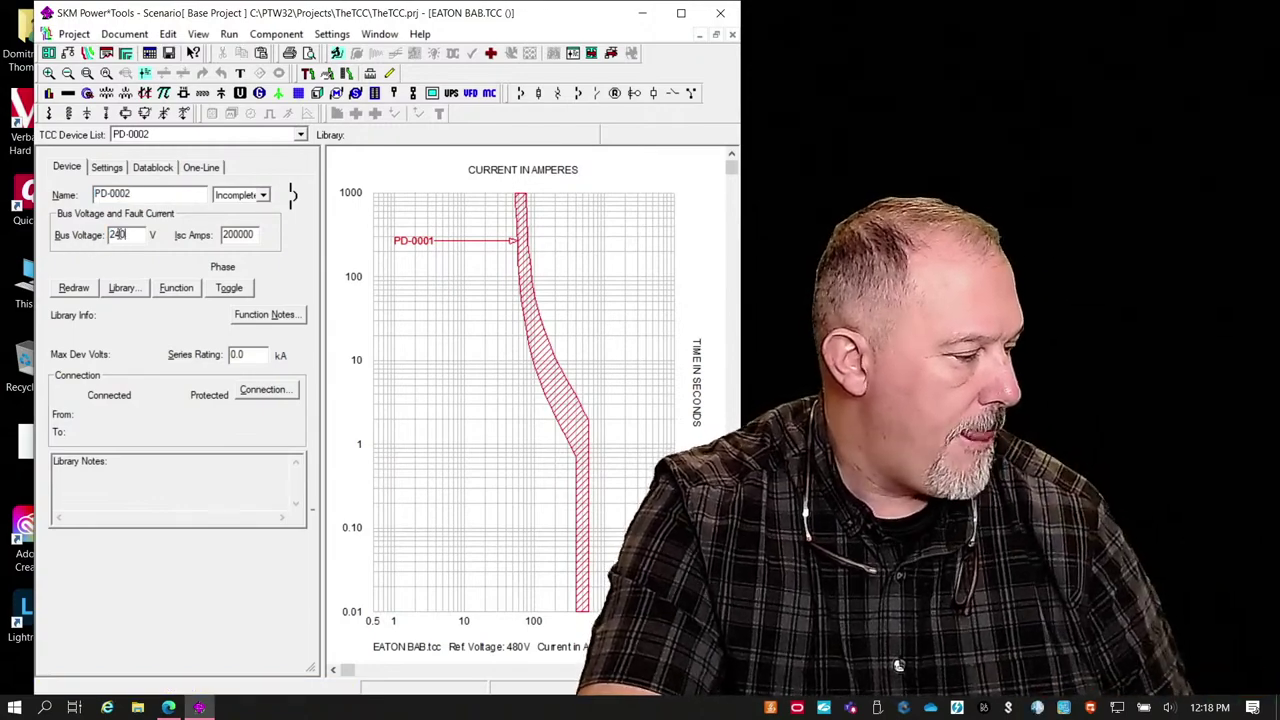
pyautogui.click(124, 289)
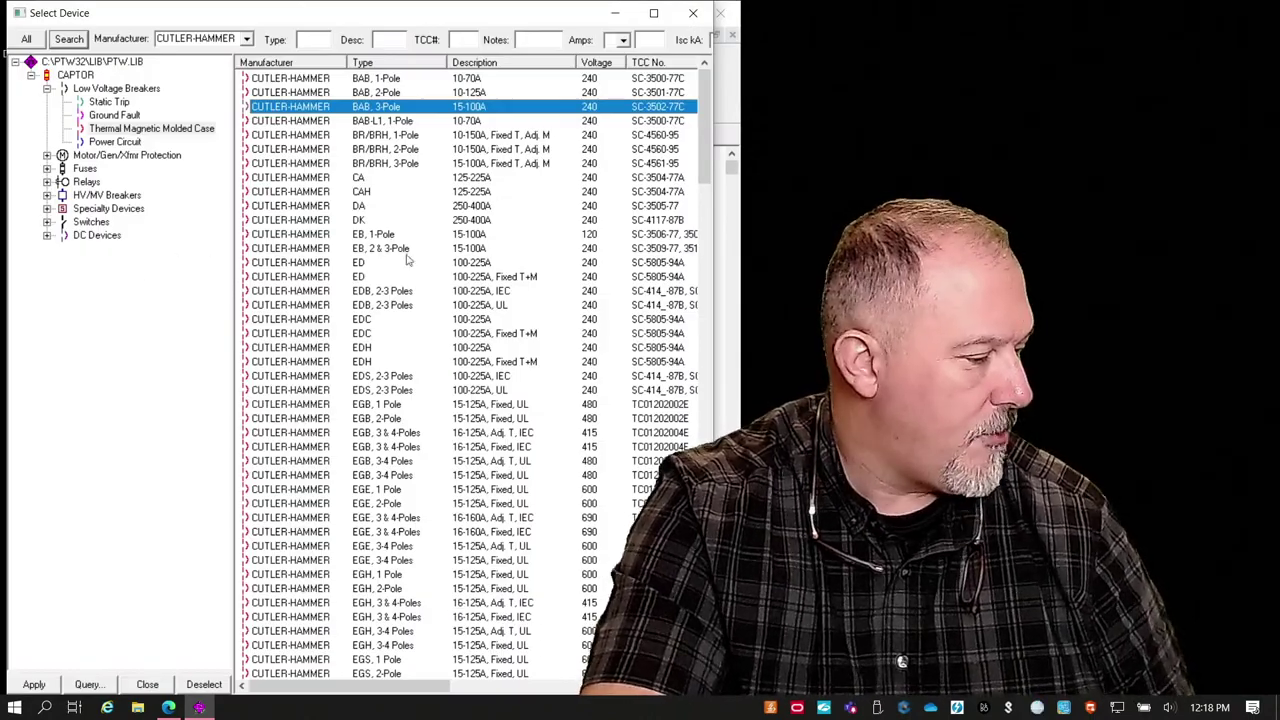
pyautogui.scroll(-12, 415, 318)
pyautogui.scroll(-6, 415, 320)
pyautogui.scroll(3, 415, 322)
pyautogui.click(400, 207)
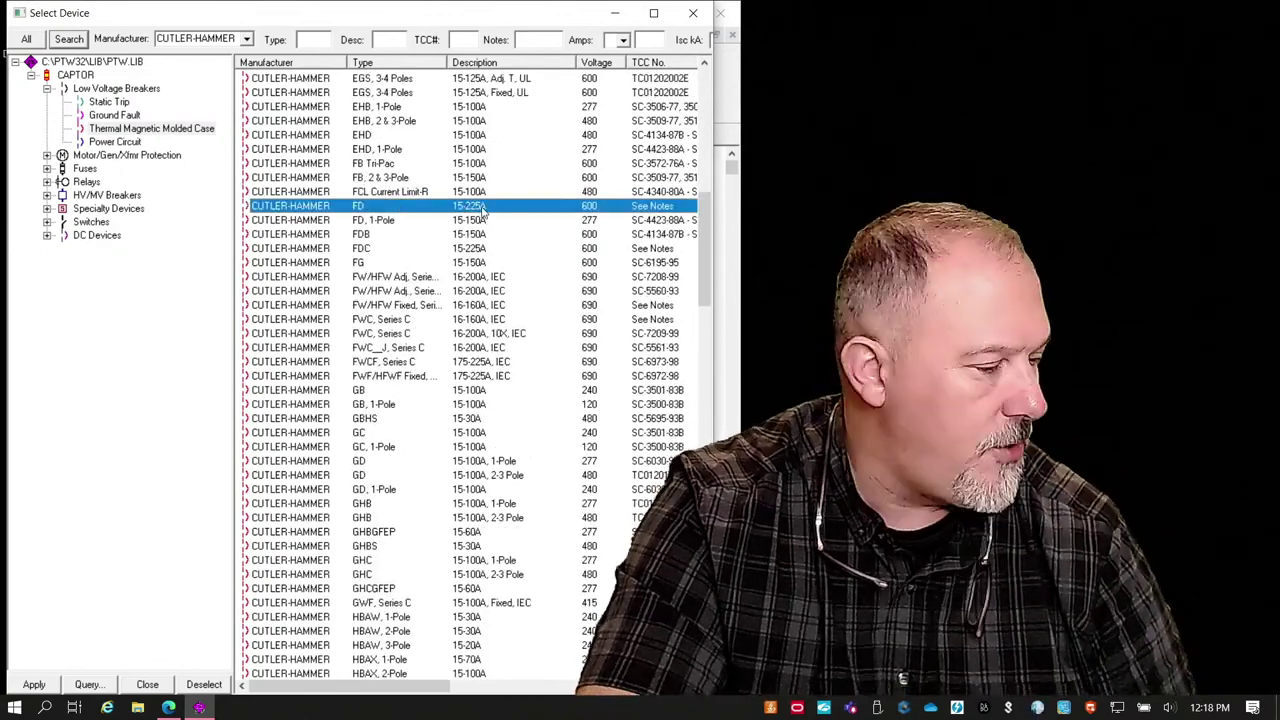
pyautogui.scroll(10, 483, 210)
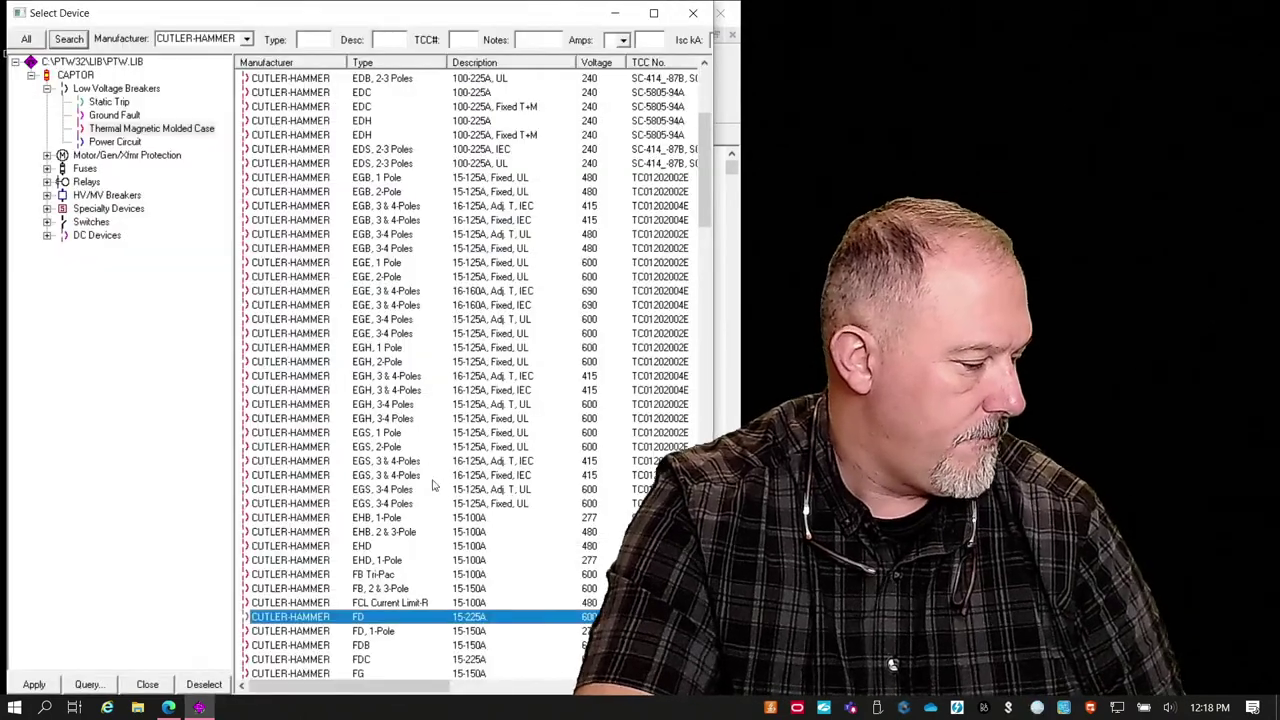
pyautogui.click(693, 13)
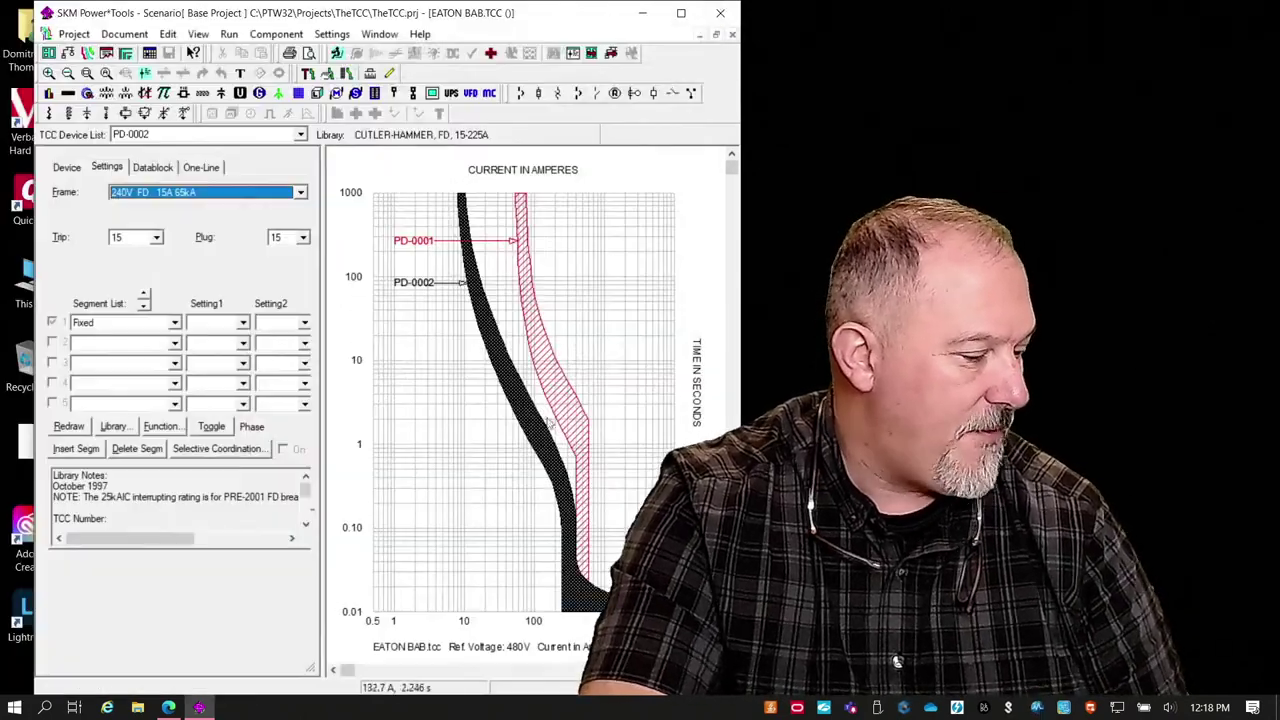
# Step: Set the frame of the FD breaker PD-0002 to 240V FD 100A 65kA
pyautogui.click(557, 470)
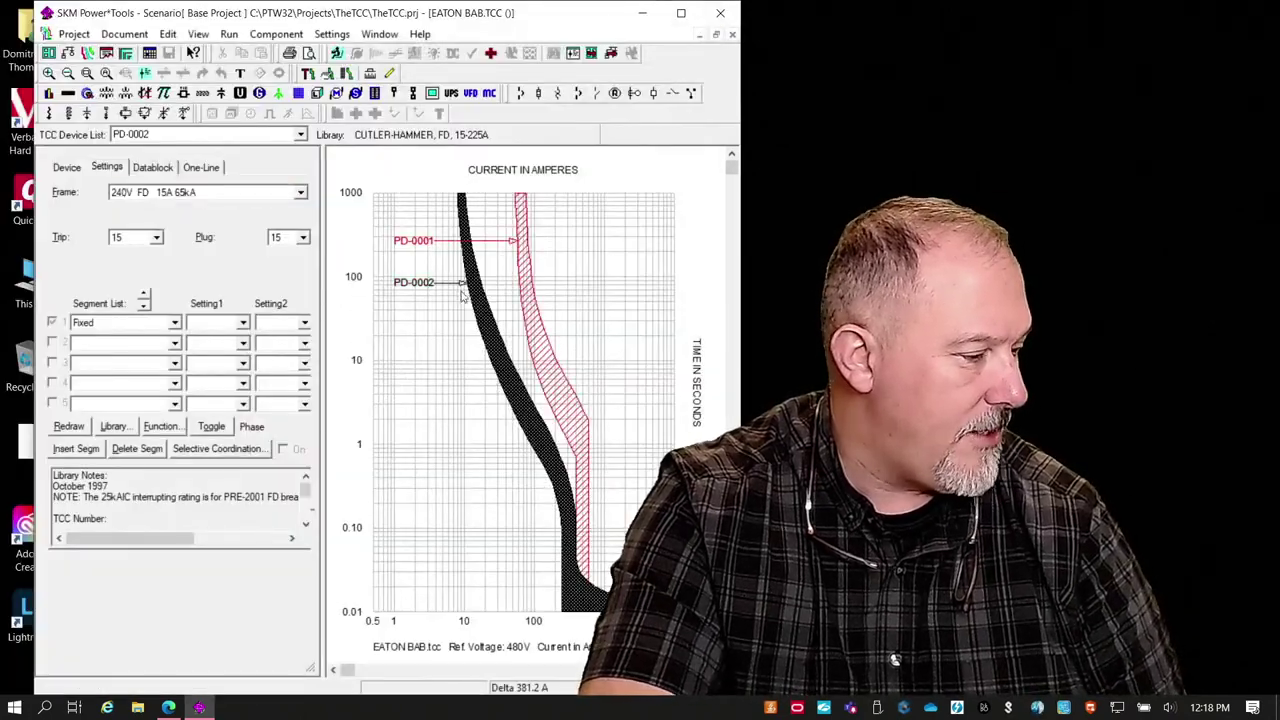
pyautogui.click(181, 192)
pyautogui.click(181, 206)
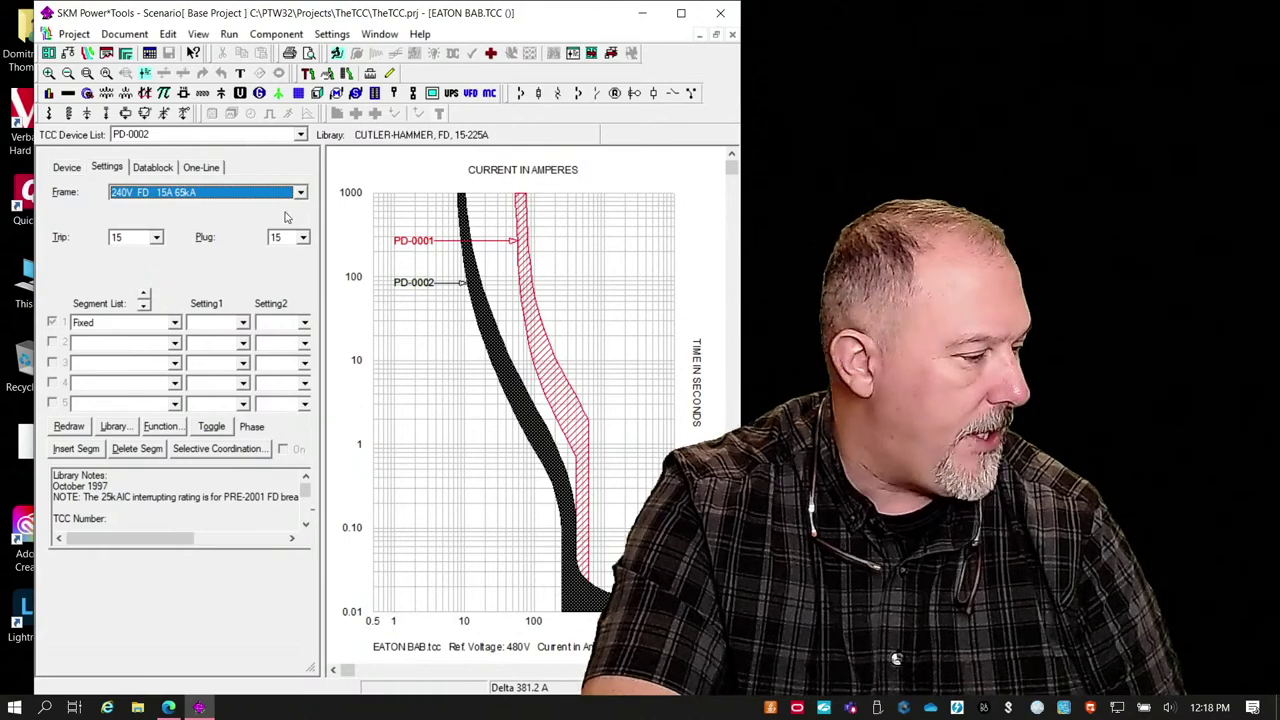
pyautogui.click(222, 198)
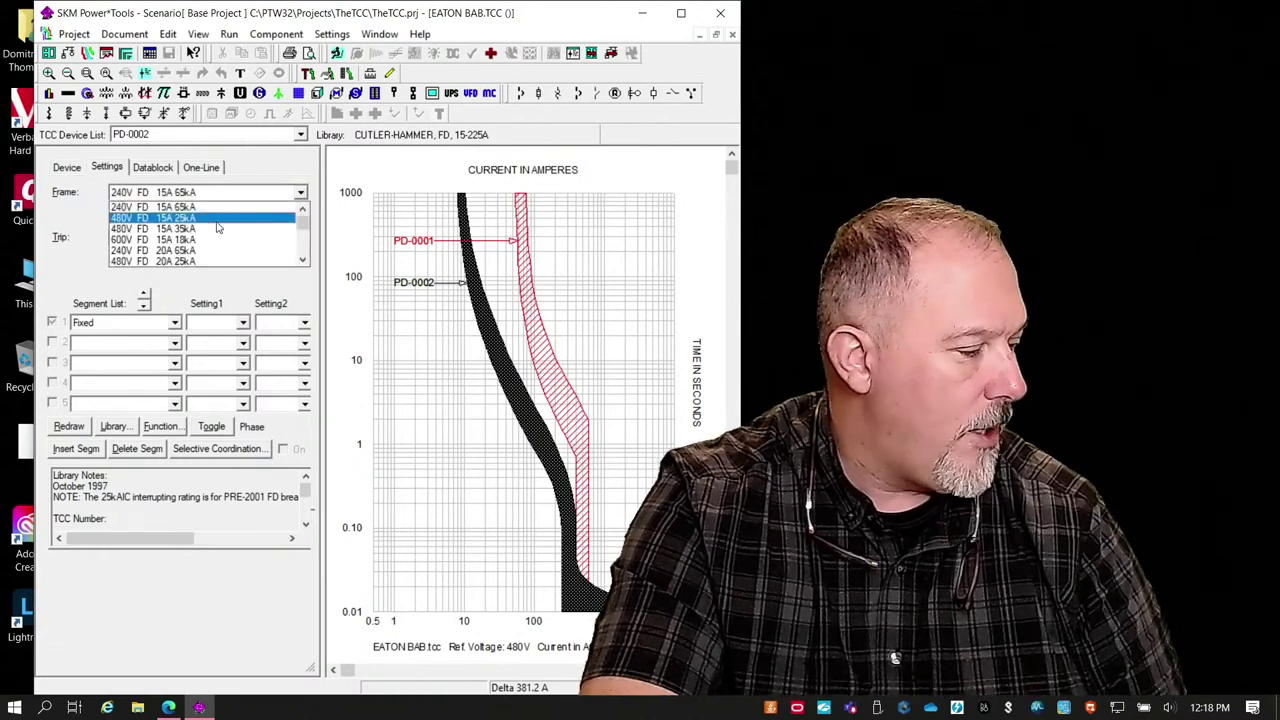
pyautogui.scroll(-1, 217, 228)
pyautogui.scroll(-8, 217, 228)
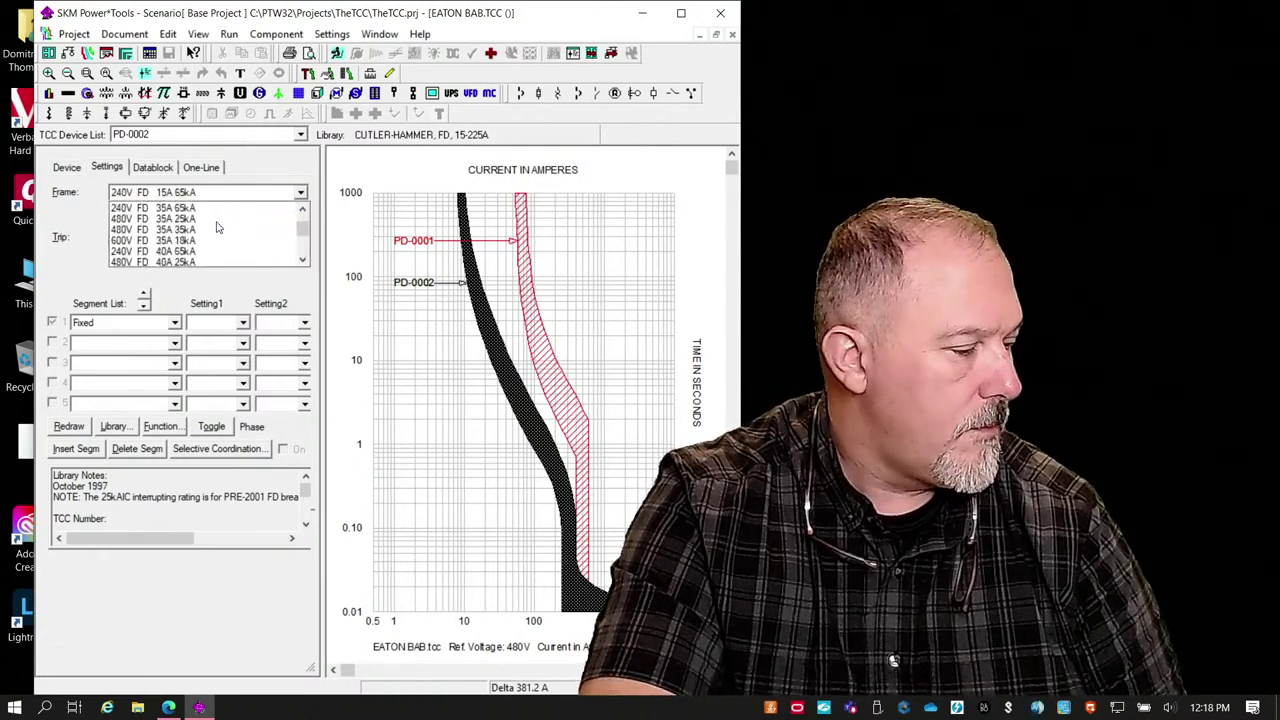
pyautogui.scroll(-8, 220, 229)
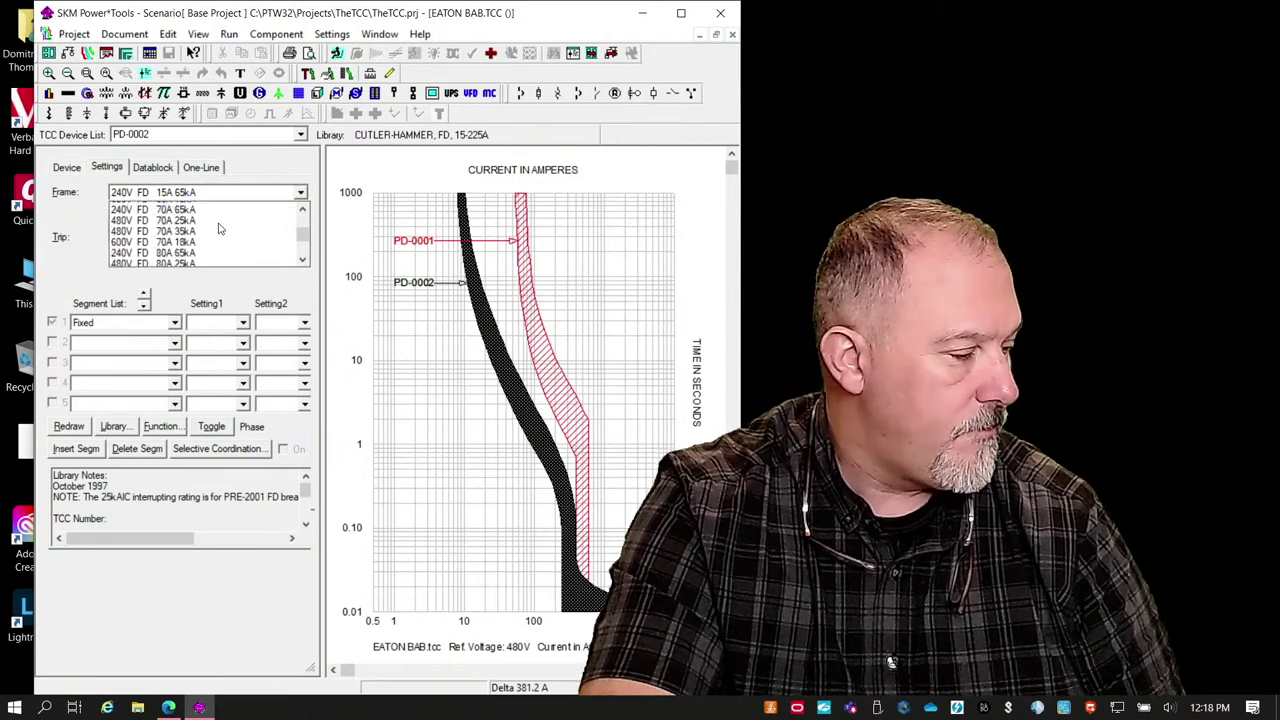
pyautogui.scroll(1, 220, 229)
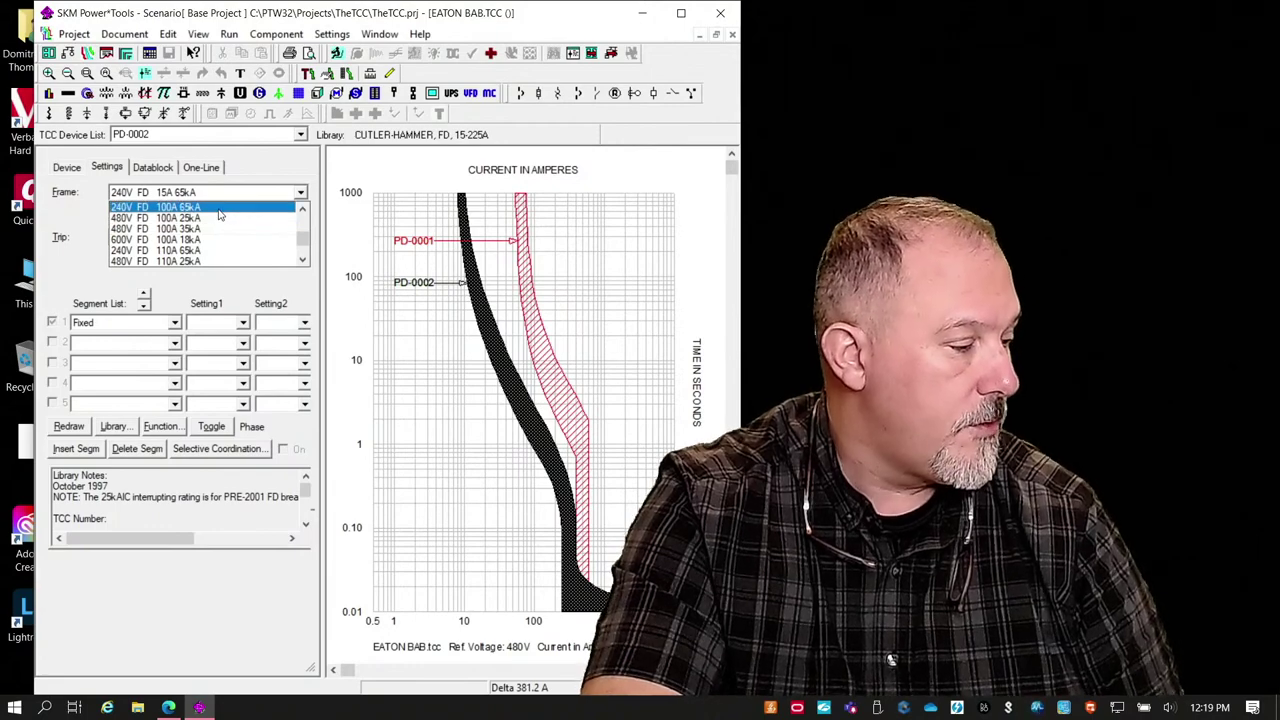
pyautogui.click(219, 208)
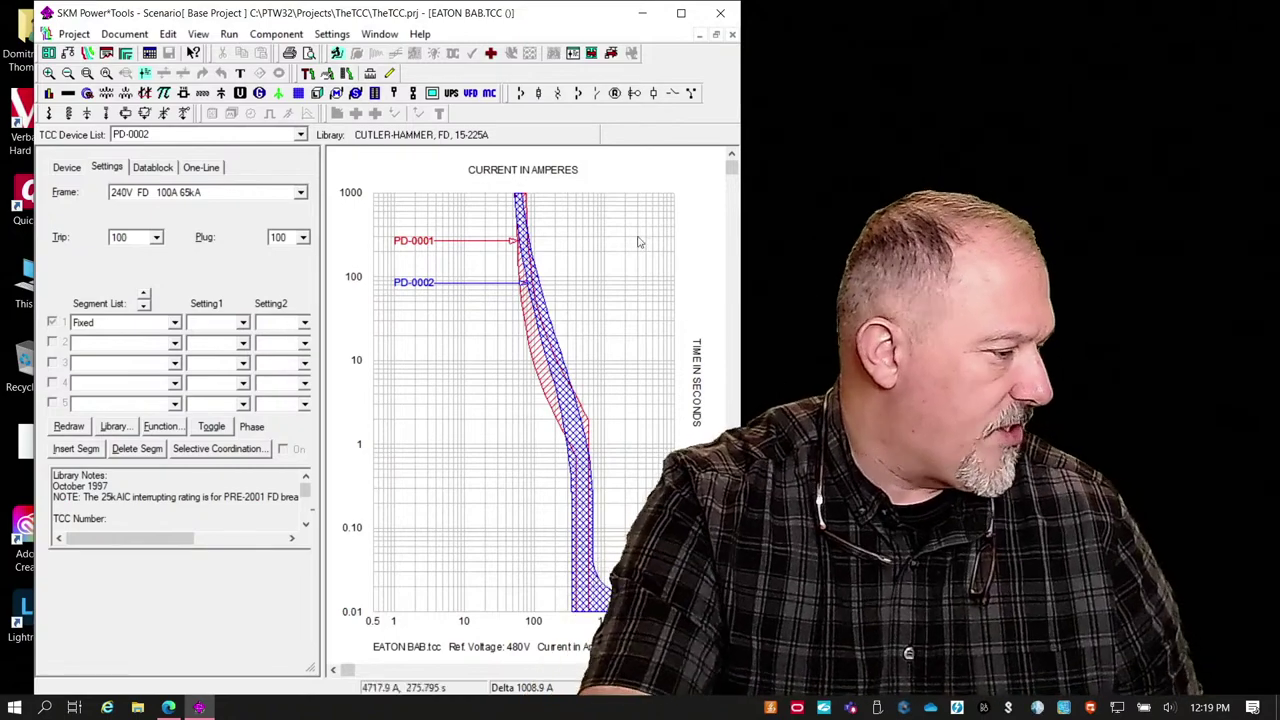
# Step: Check the largest frame ratings offered for the FD breaker PD-0002 without changing the frame
pyautogui.click(205, 192)
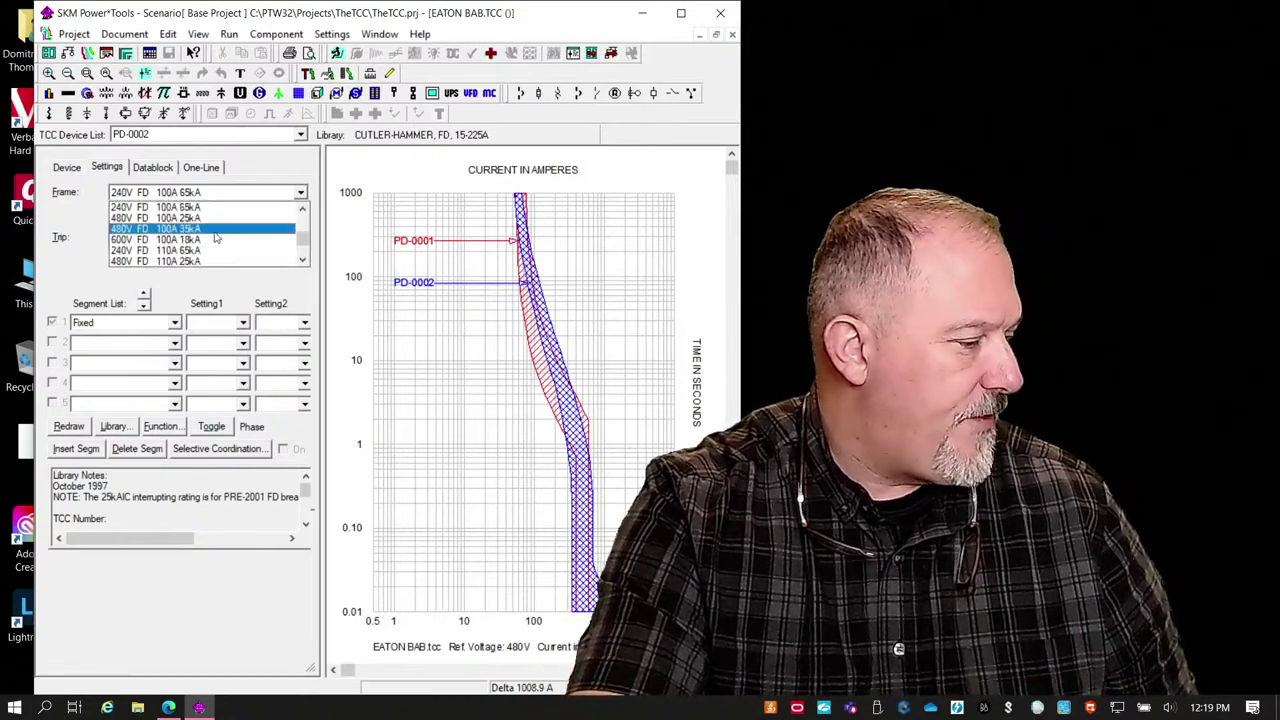
pyautogui.scroll(-5, 258, 237)
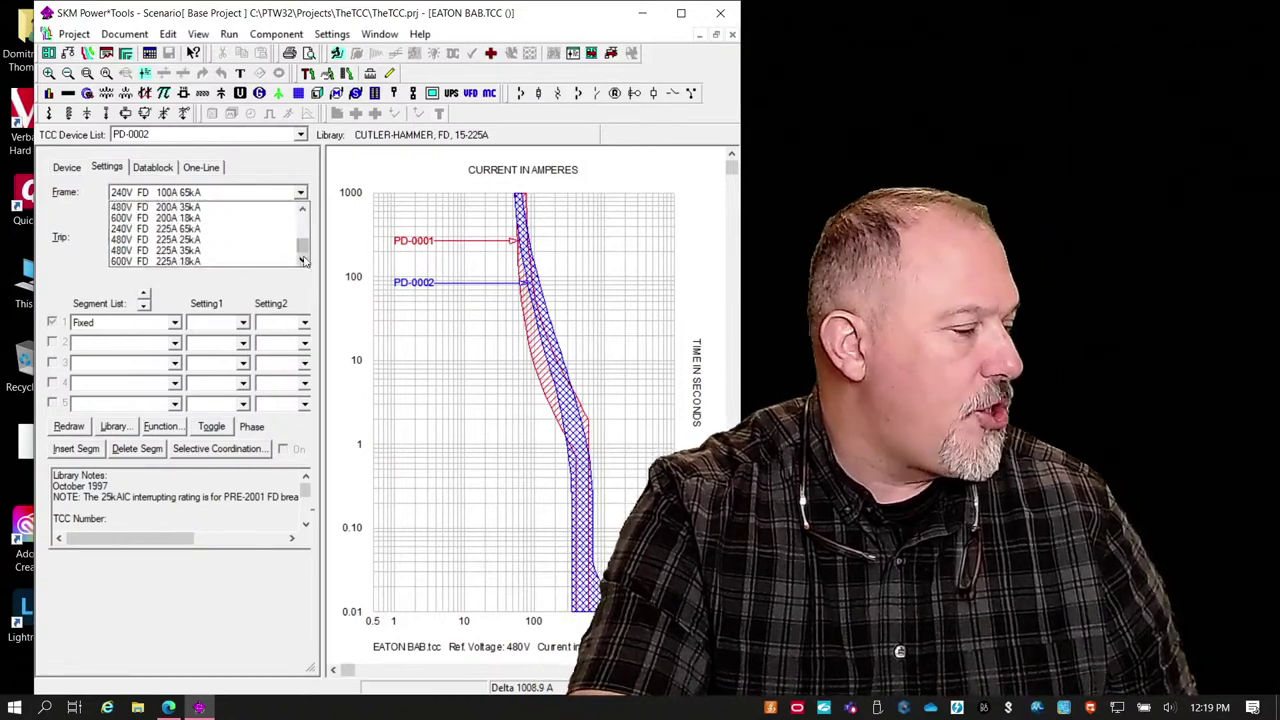
pyautogui.click(295, 167)
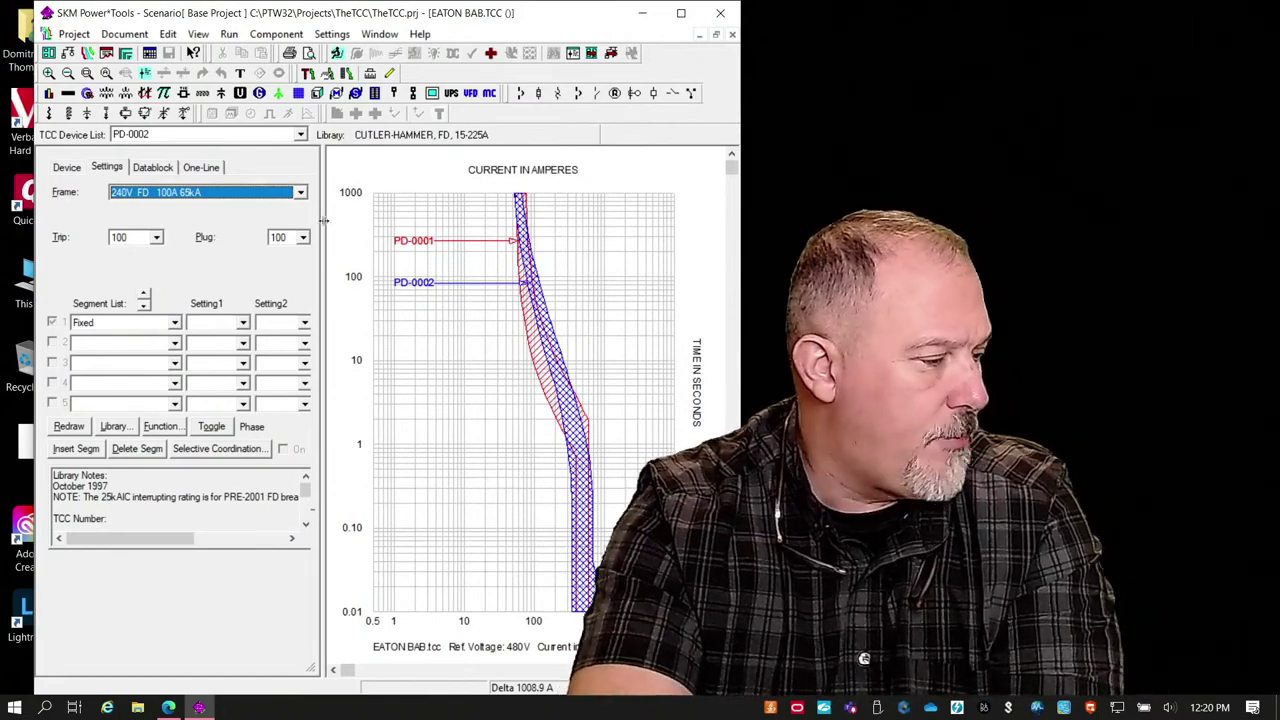
# Step: Set the frame of the BAB breaker PD-0001 to 240V BAB 20A 10kA
pyautogui.click(535, 350)
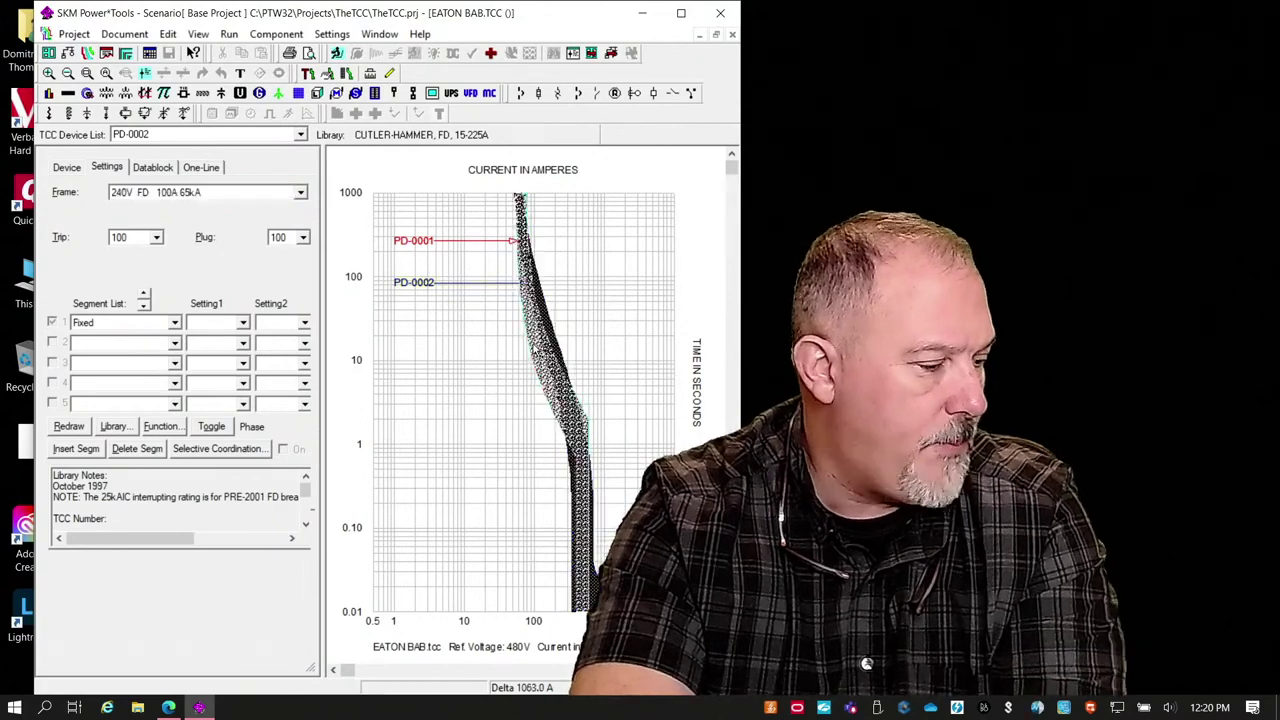
pyautogui.click(252, 193)
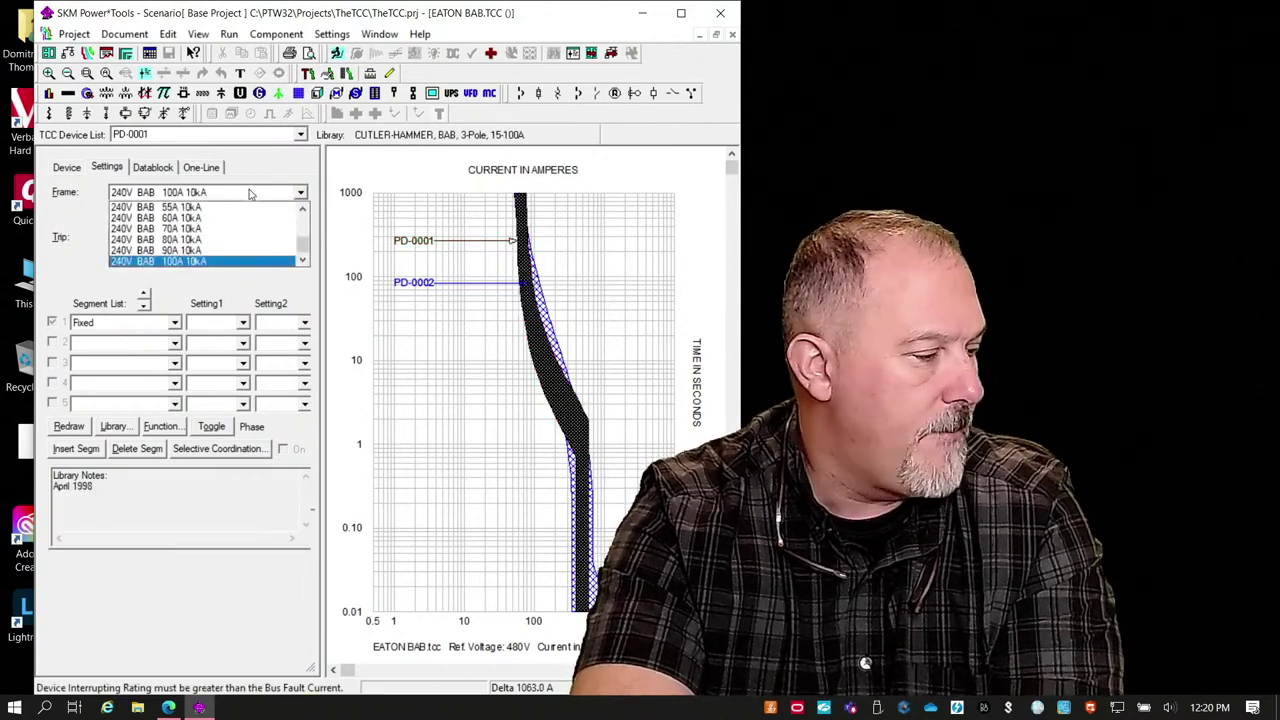
pyautogui.scroll(3, 246, 228)
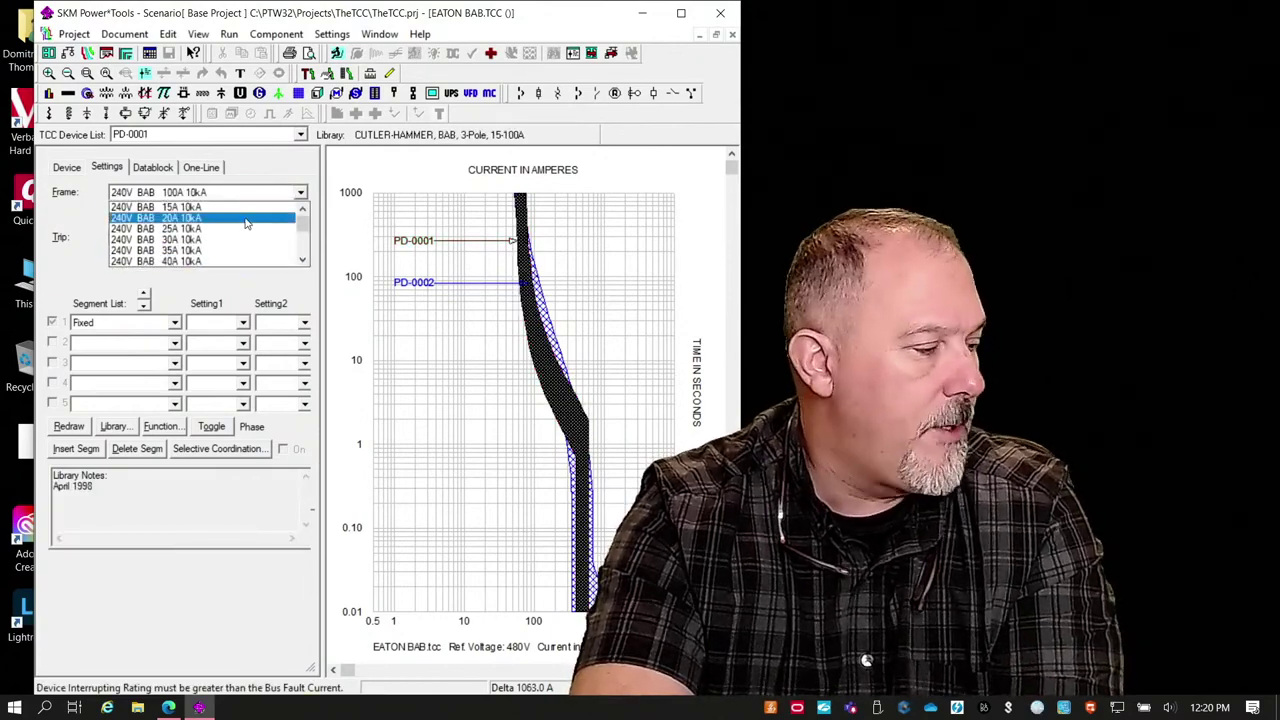
pyautogui.click(246, 218)
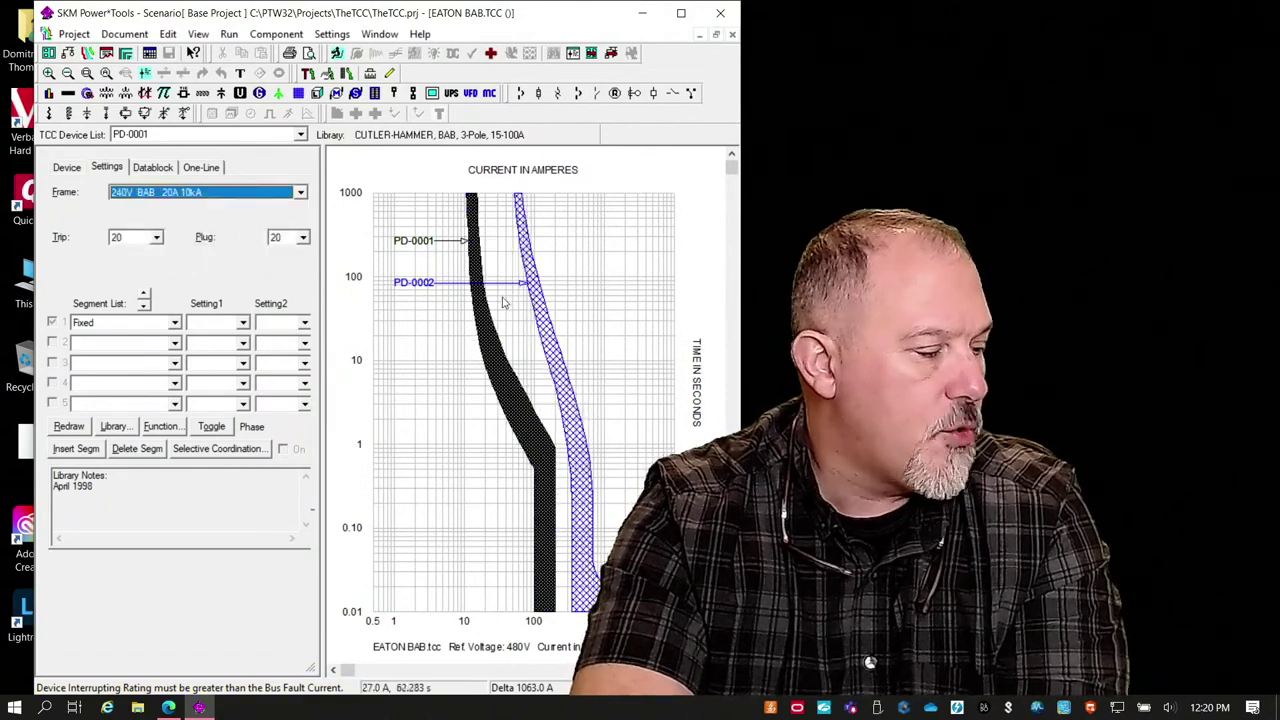
pyautogui.click(621, 321)
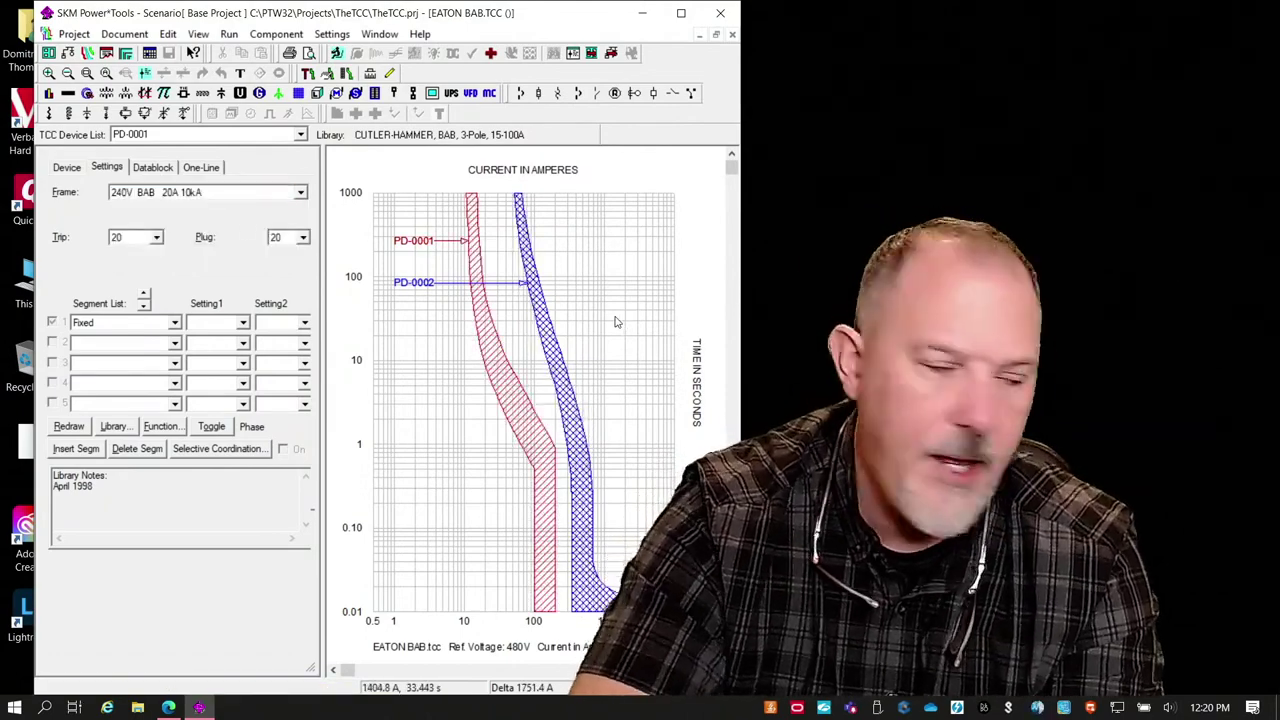
# Step: Review the settings of PD-0002 and PD-0001 by selecting each curve in turn on the plot
pyautogui.click(563, 357)
pyautogui.click(563, 357)
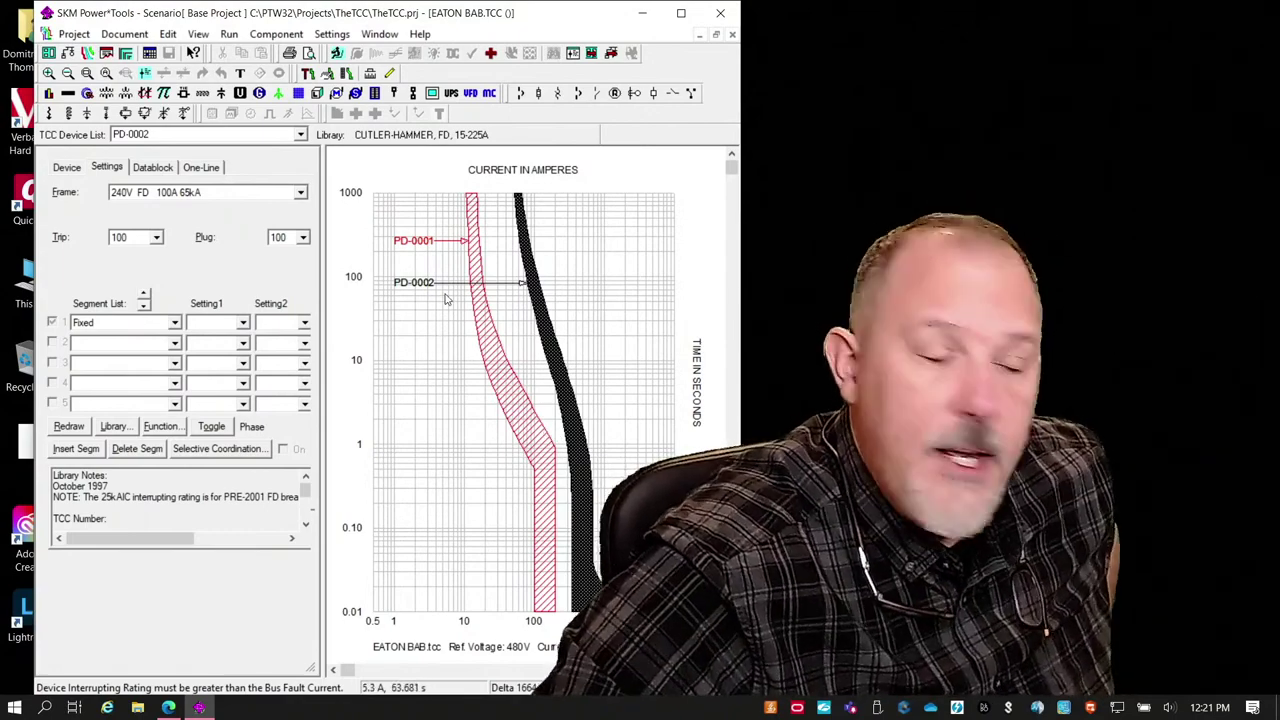
pyautogui.click(481, 303)
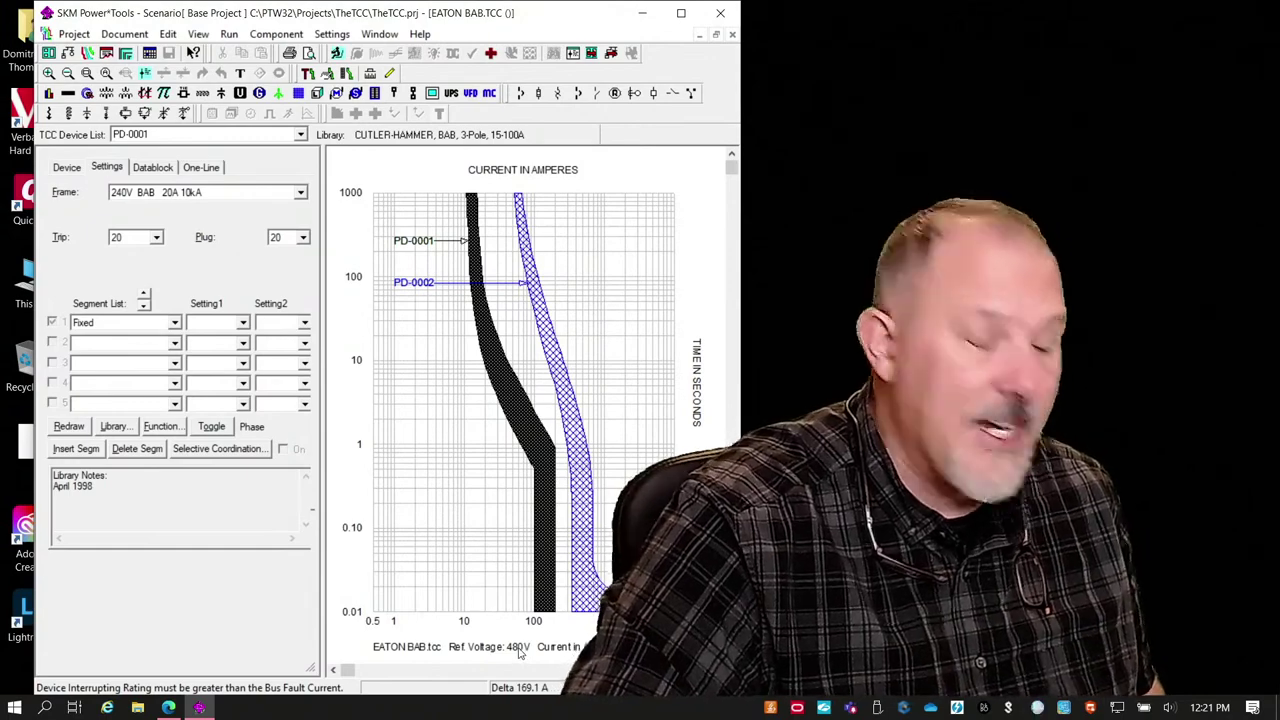
# Step: Set the reference voltage of the time-current plot to 240 V
pyautogui.rightClick(519, 652)
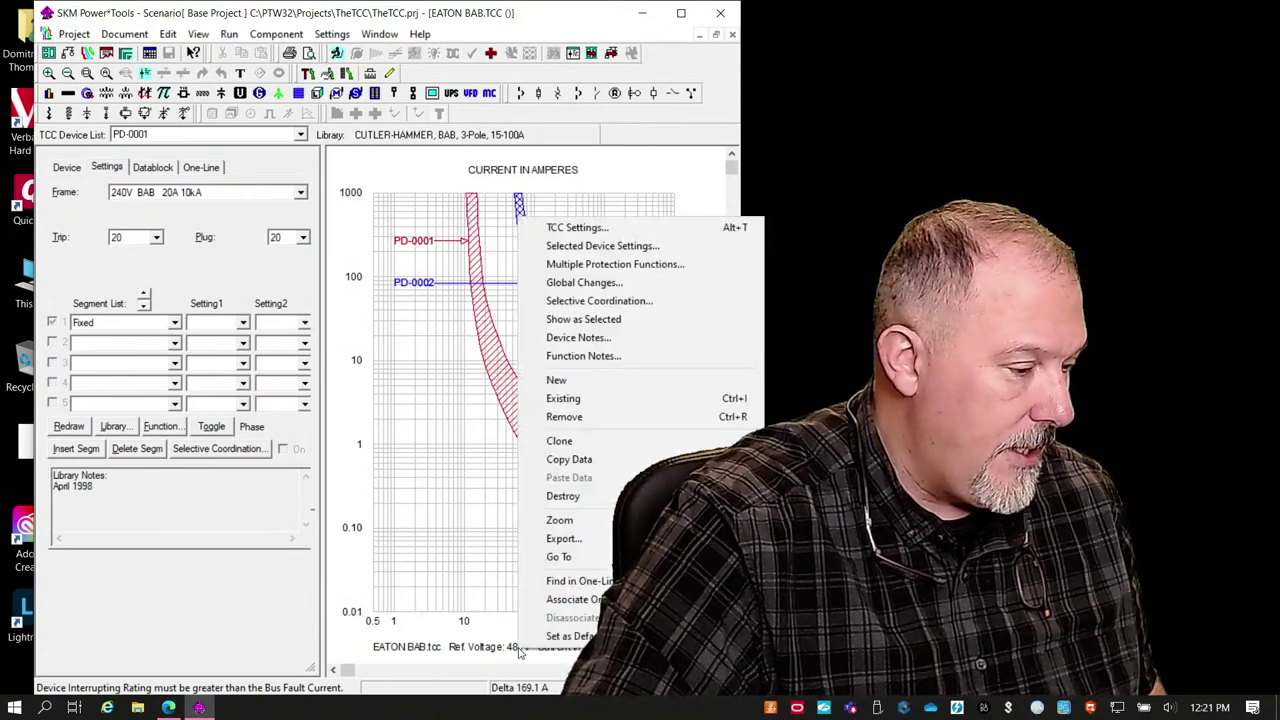
pyautogui.click(604, 232)
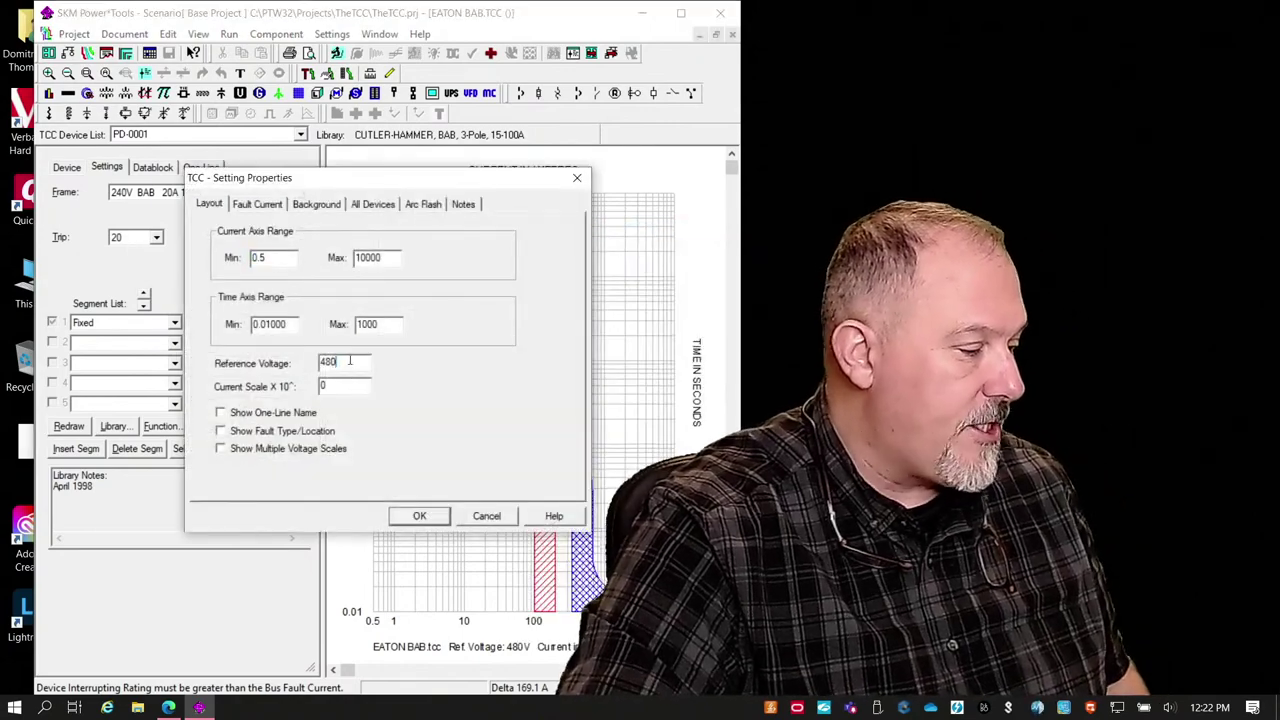
pyautogui.moveTo(350, 362); pyautogui.dragTo(292, 364)
pyautogui.write('240')
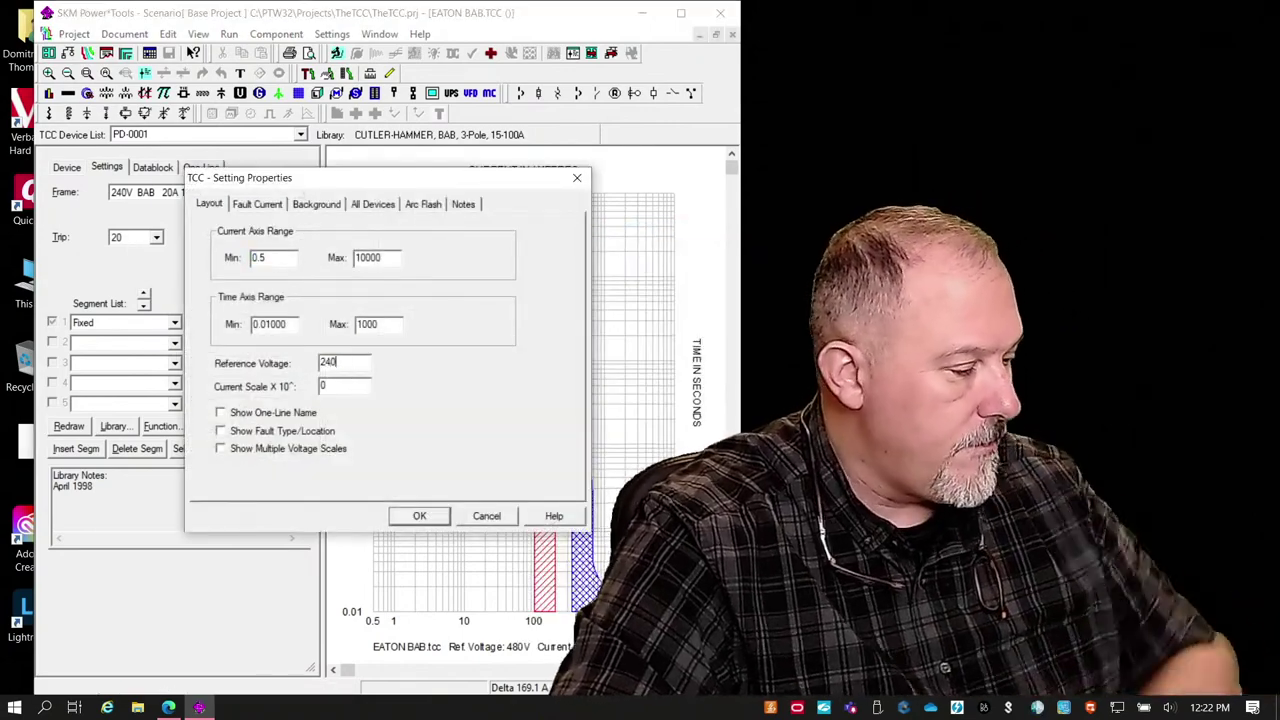
pyautogui.click(419, 515)
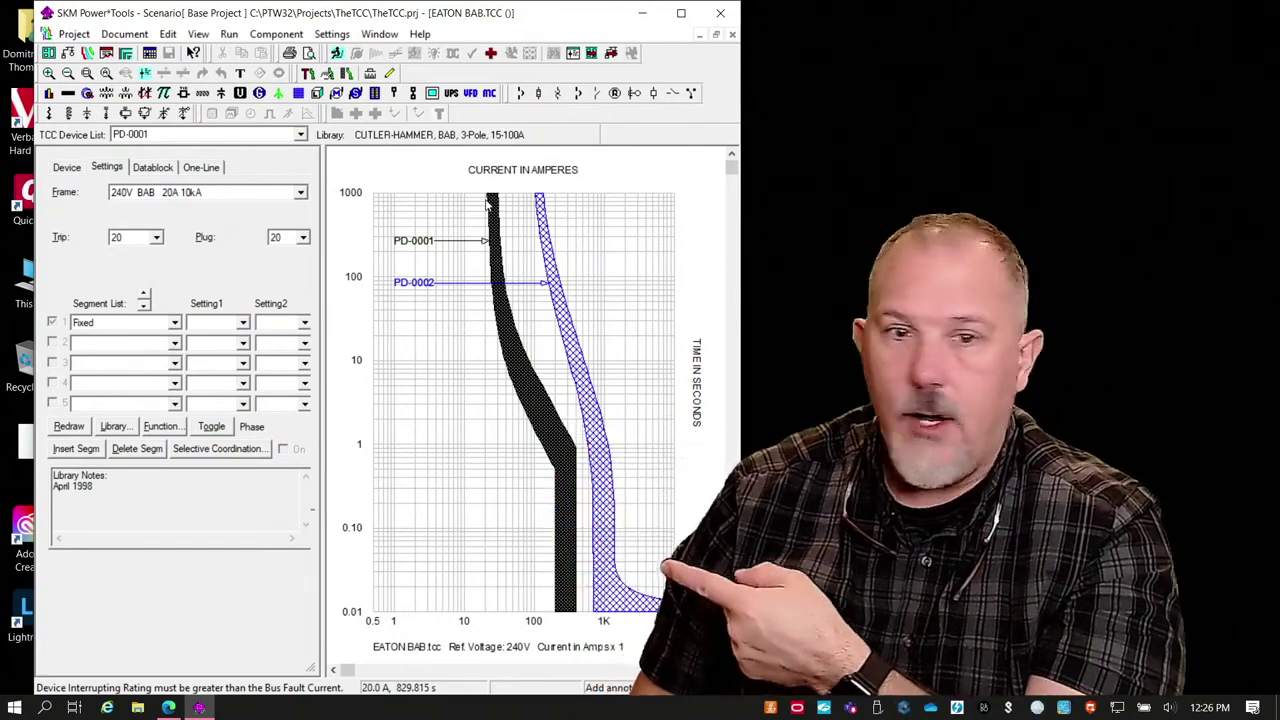
# Step: Set the plot's current scale exponent to 1 so the axis reads in amps x 10
pyautogui.rightClick(526, 646)
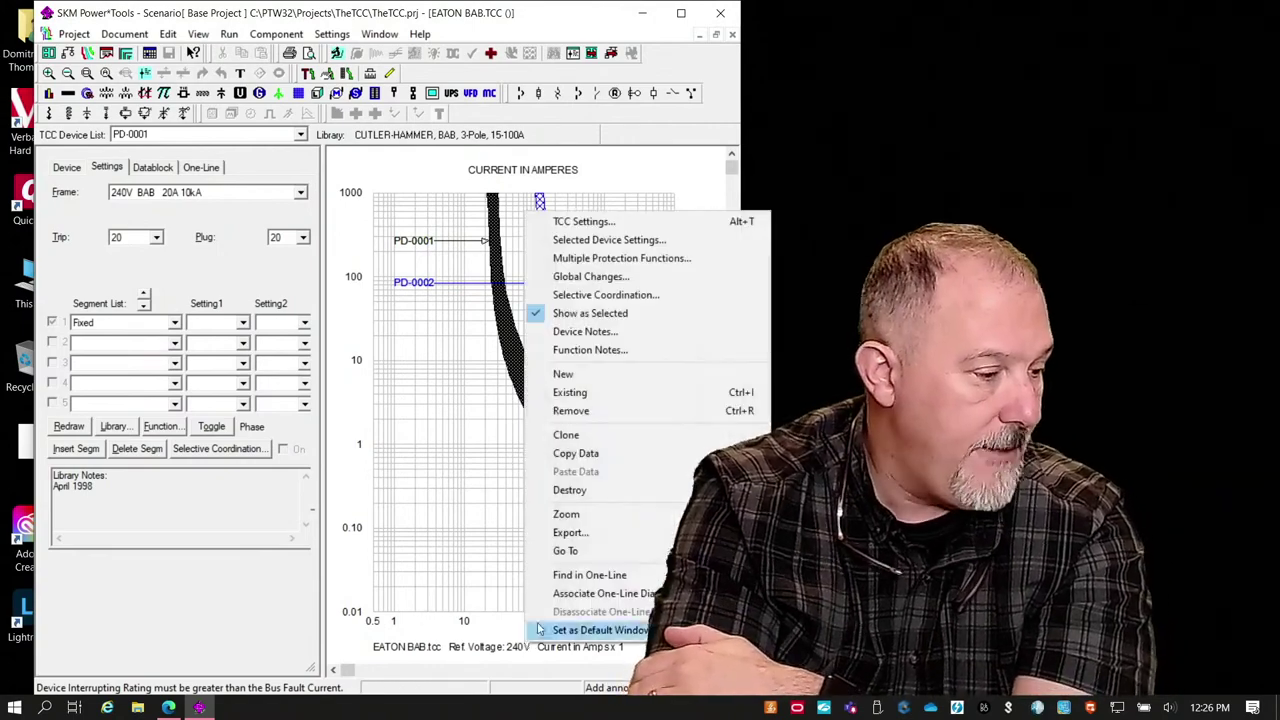
pyautogui.click(583, 221)
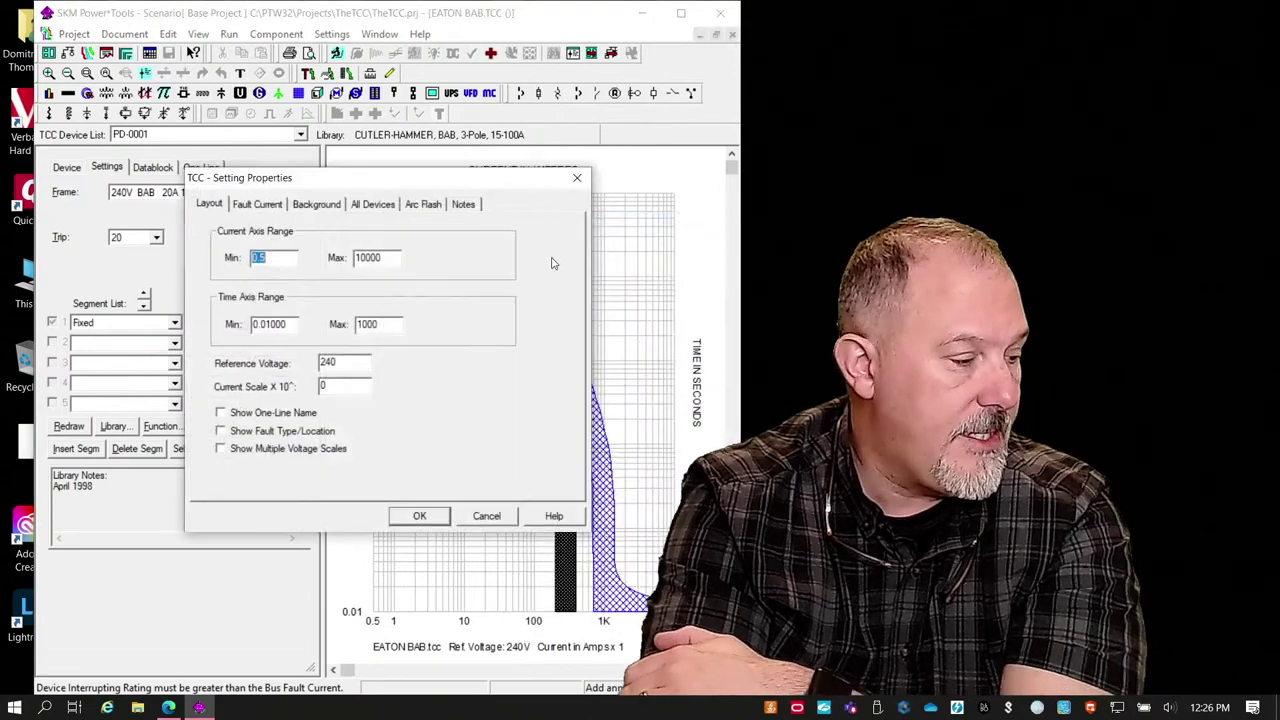
pyautogui.doubleClick(348, 386)
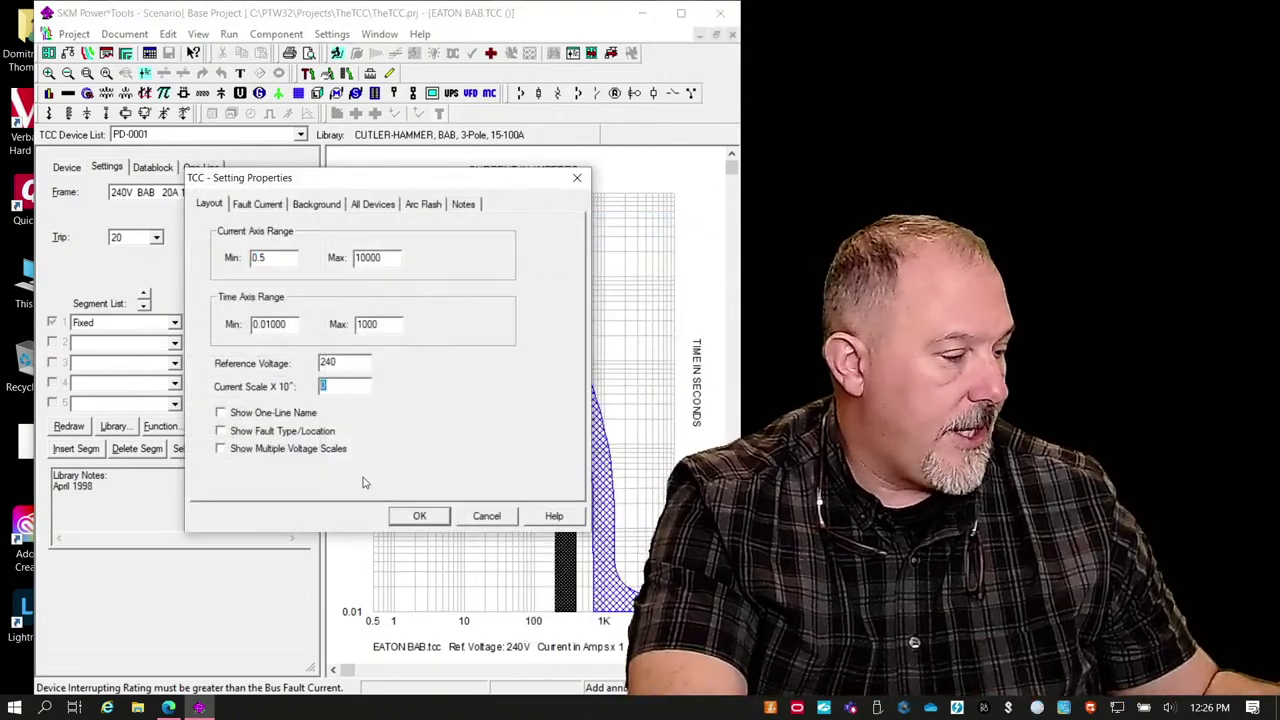
pyautogui.write('1')
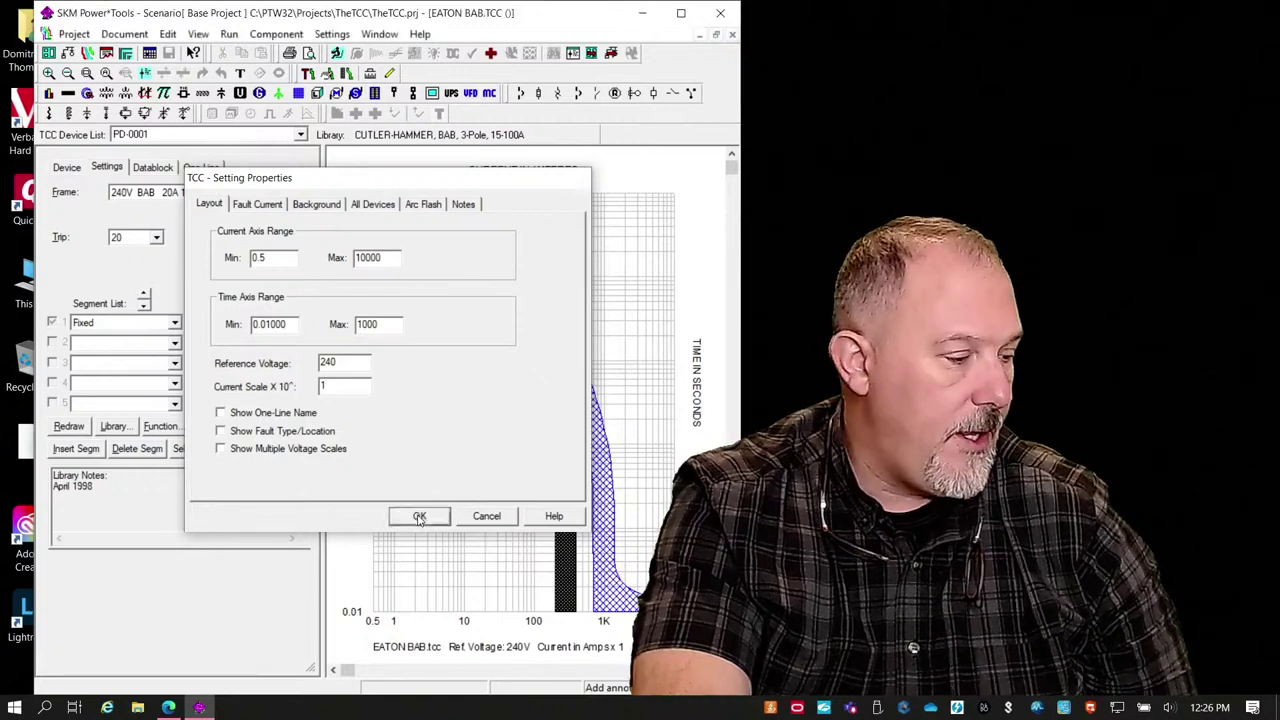
pyautogui.click(420, 518)
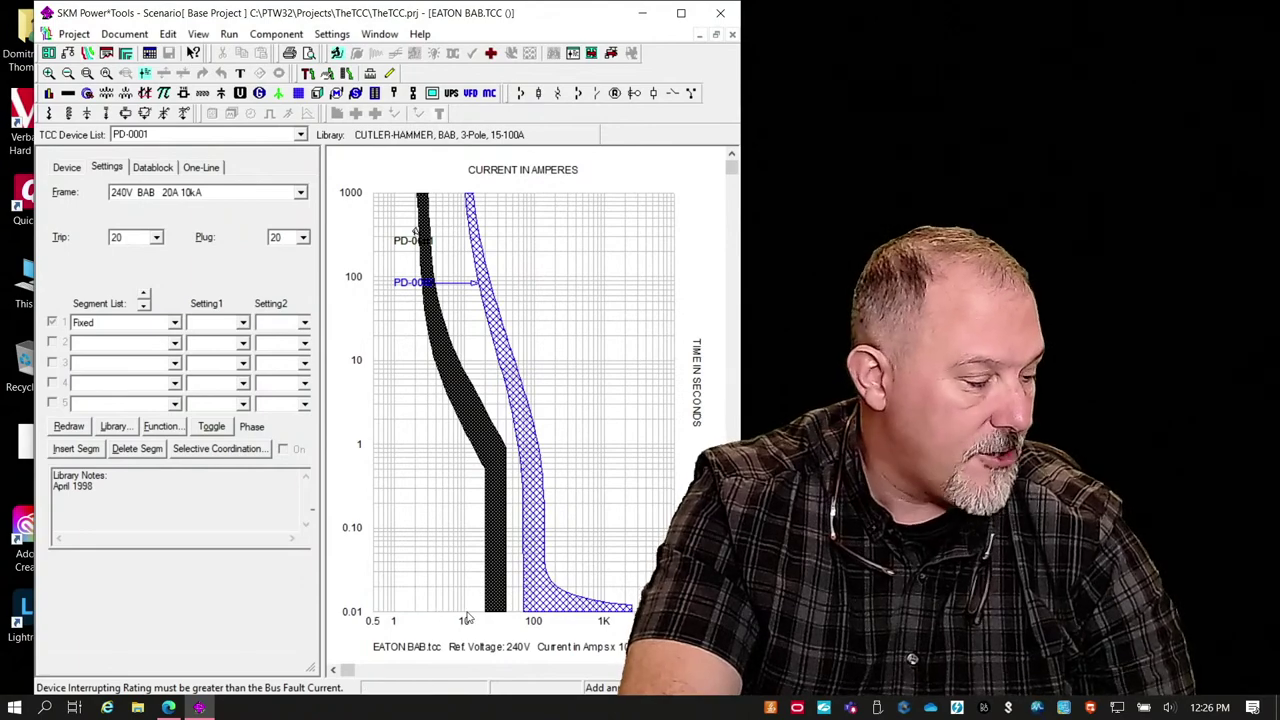
# Step: Return the plot's current scale exponent to 0
pyautogui.rightClick(467, 619)
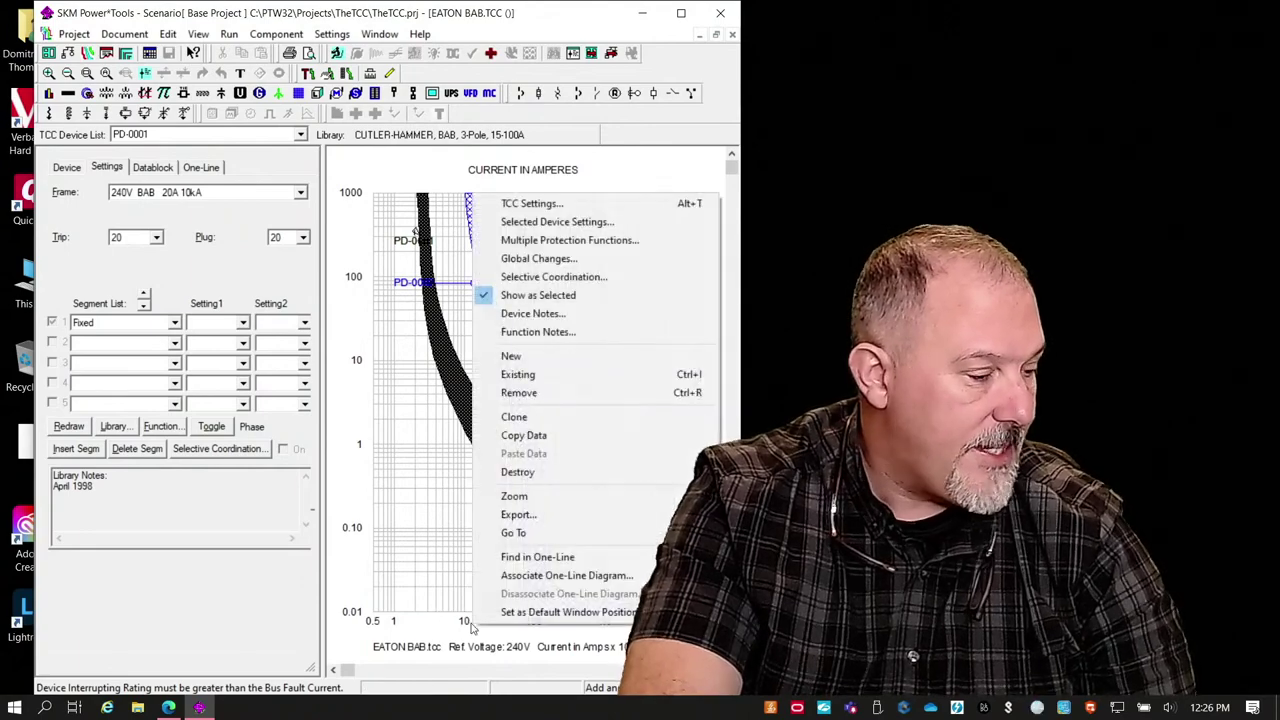
pyautogui.click(551, 205)
pyautogui.moveTo(330, 385); pyautogui.dragTo(310, 385)
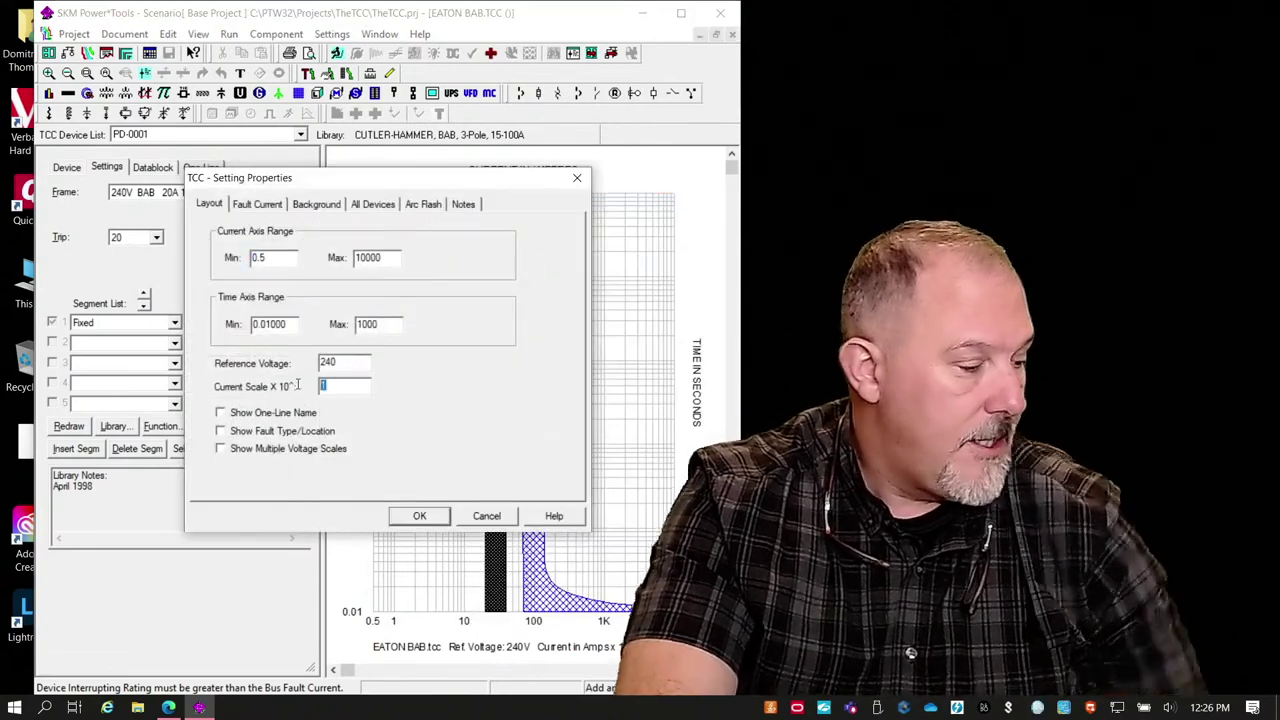
pyautogui.write('0')
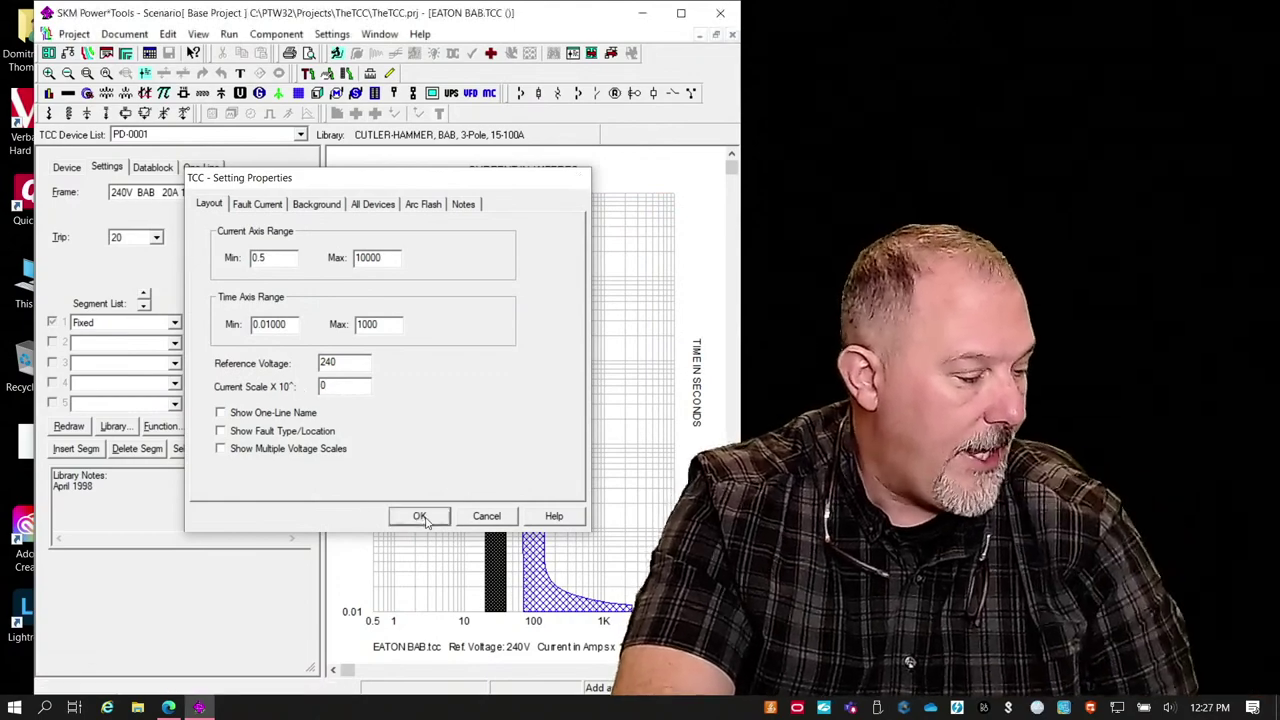
pyautogui.click(421, 517)
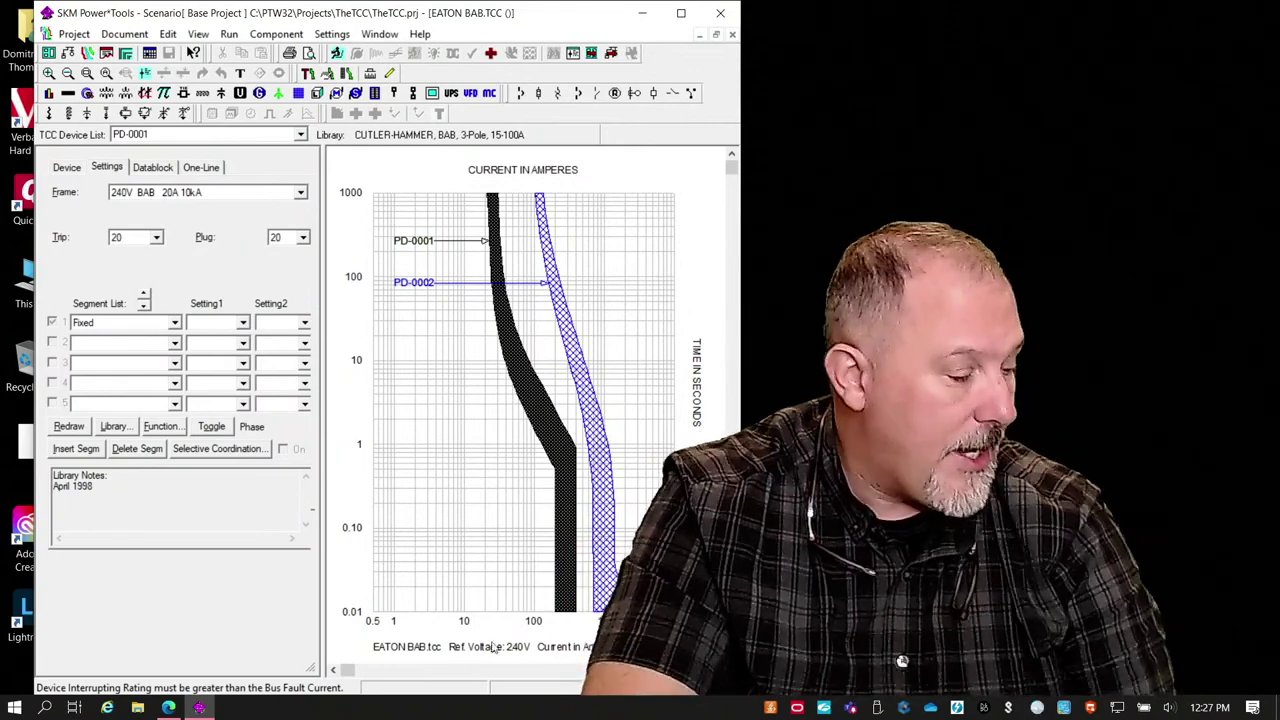
pyautogui.click(540, 438)
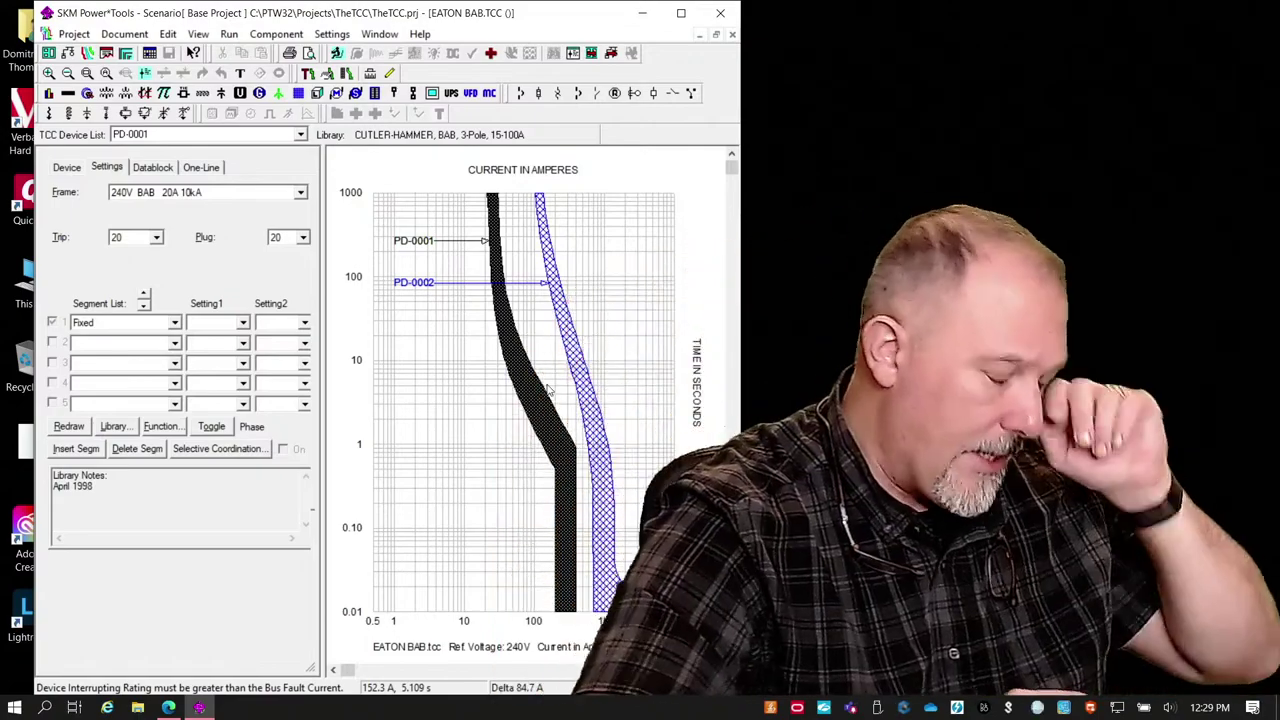
# Step: Switch to PowerPoint and create a new blank presentation
pyautogui.click(18, 708)
pyautogui.scroll(-1, 356, 602)
pyautogui.scroll(-2, 356, 600)
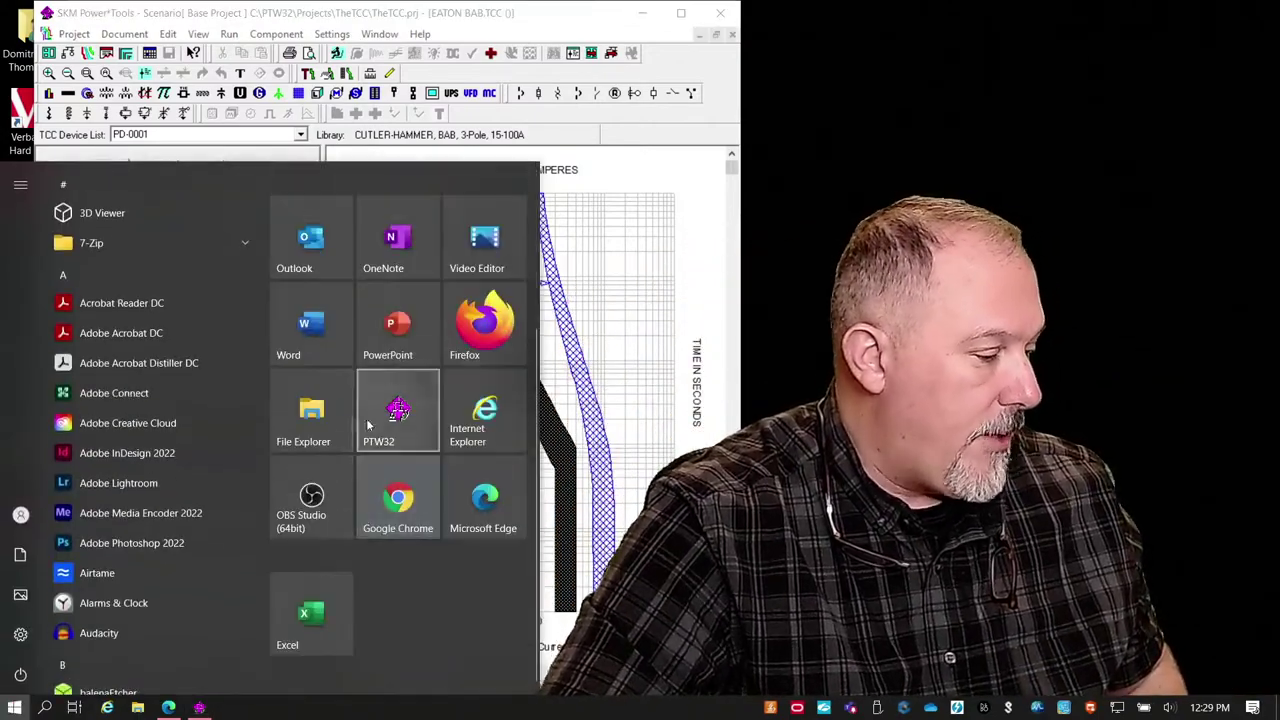
pyautogui.click(392, 370)
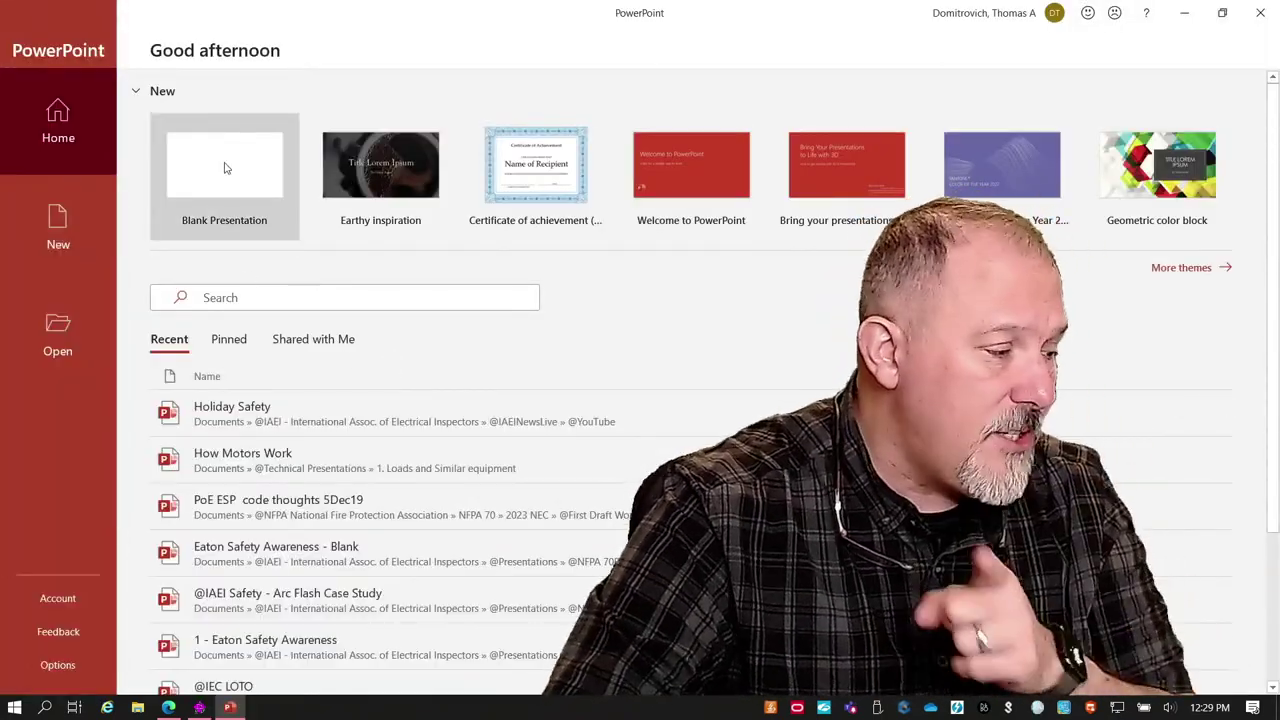
pyautogui.click(258, 168)
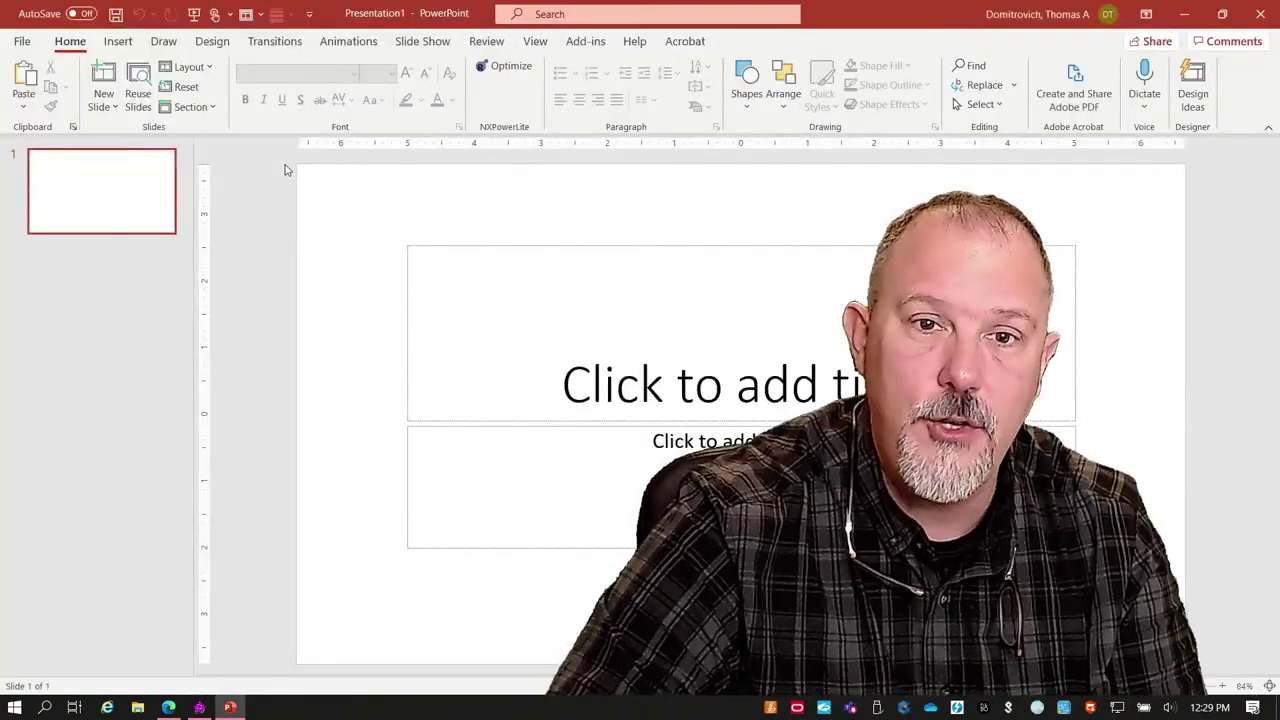
# Step: Apply the Blank layout to the slide and collapse the thumbnails and the ribbon to enlarge the drawing area
pyautogui.click(192, 67)
pyautogui.click(198, 292)
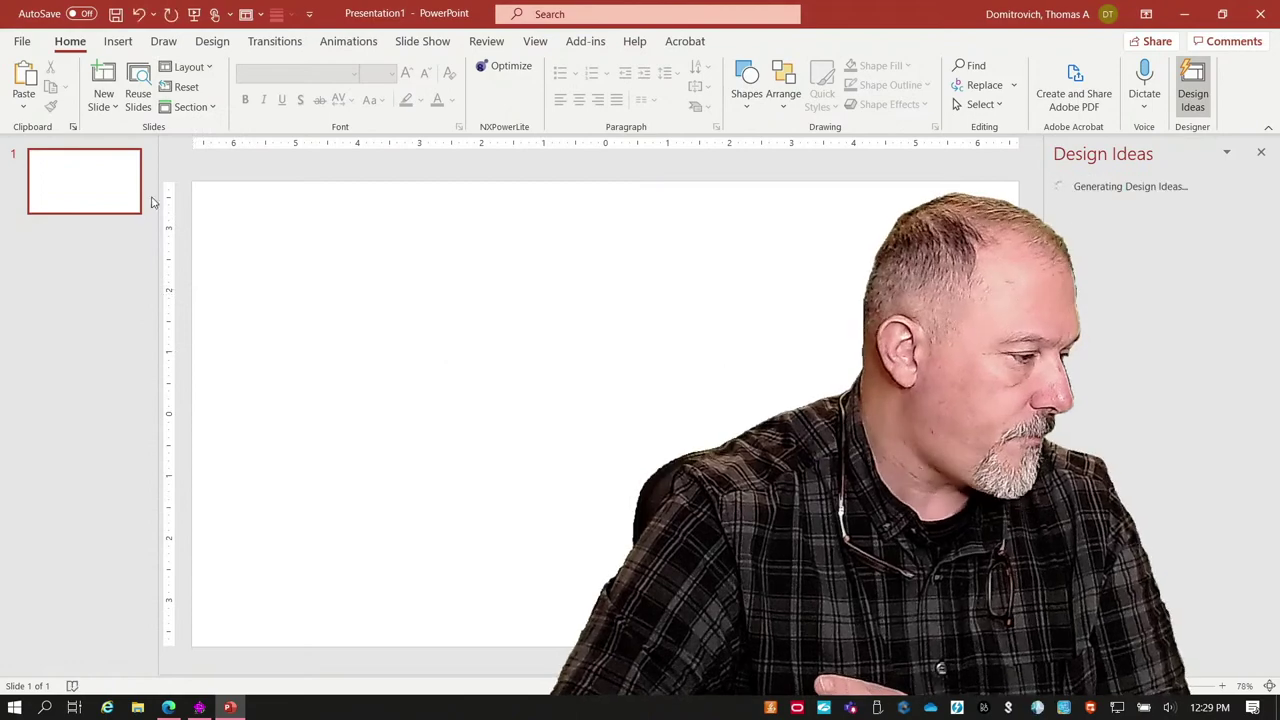
pyautogui.moveTo(159, 184); pyautogui.dragTo(4, 188)
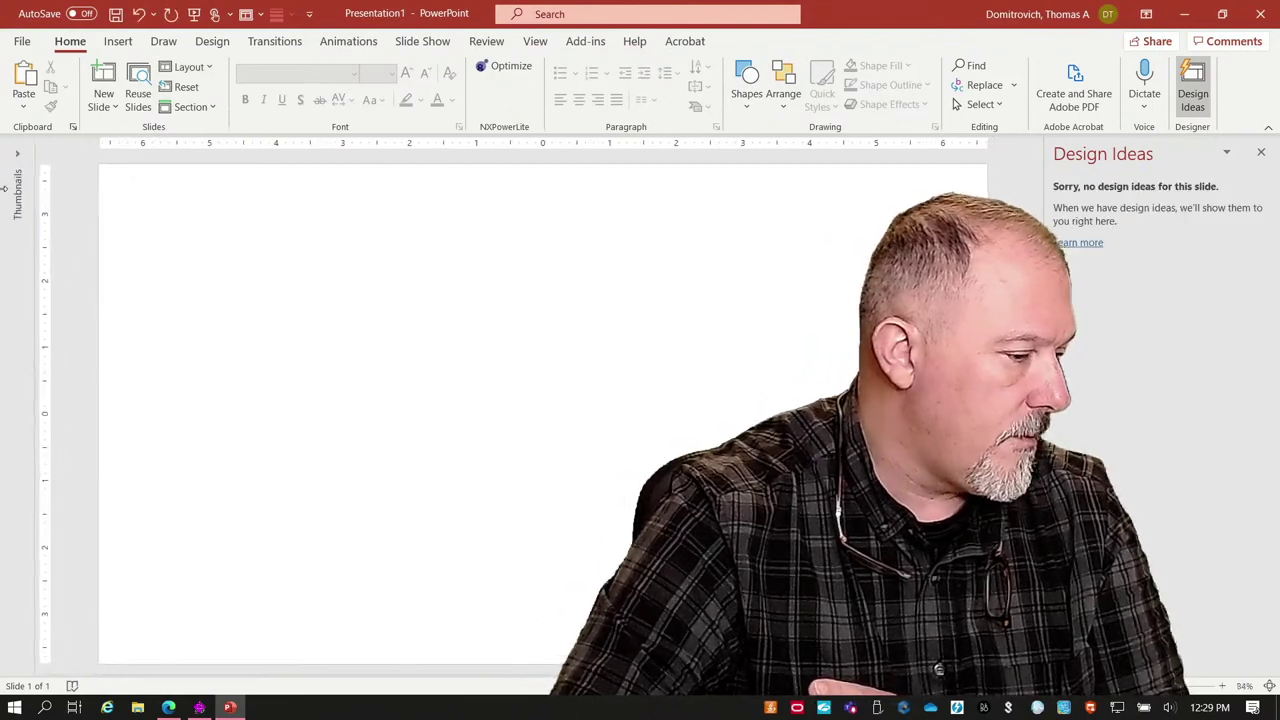
pyautogui.click(1267, 128)
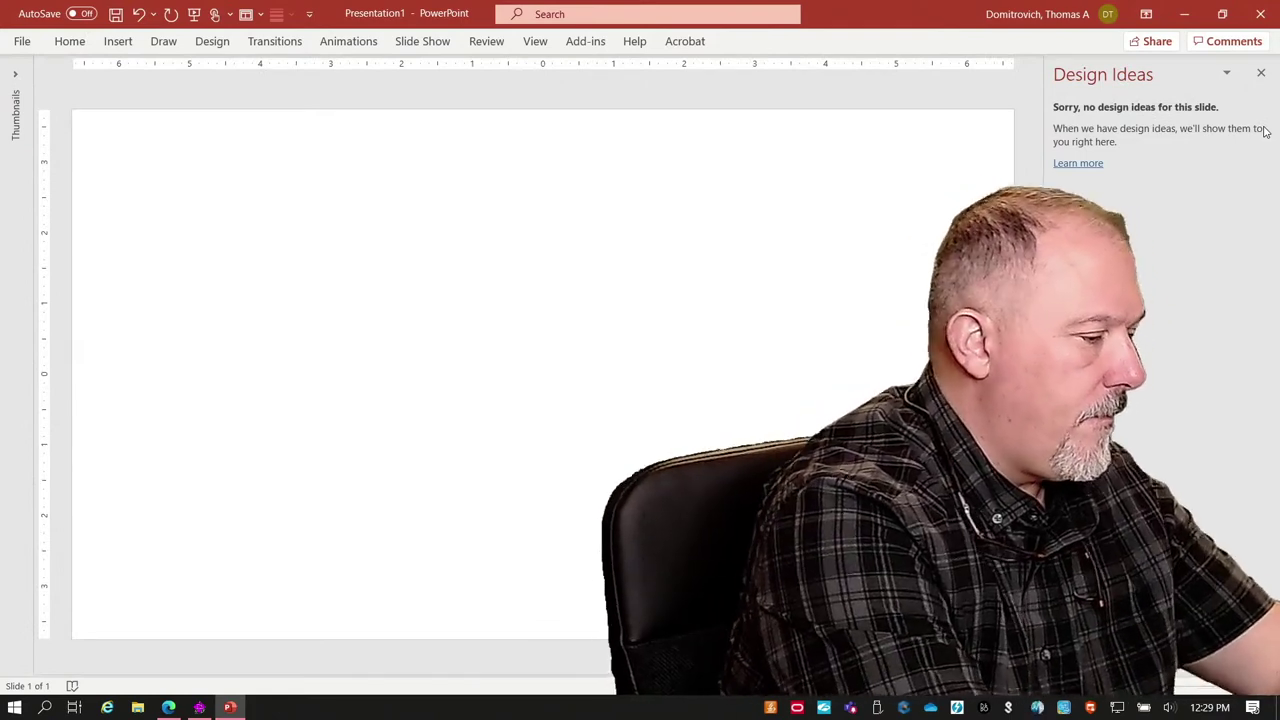
# Step: Draw a one-line transformer symbol with the black pen on the slide's left side, ending on a horizontal bus
pyautogui.click(163, 41)
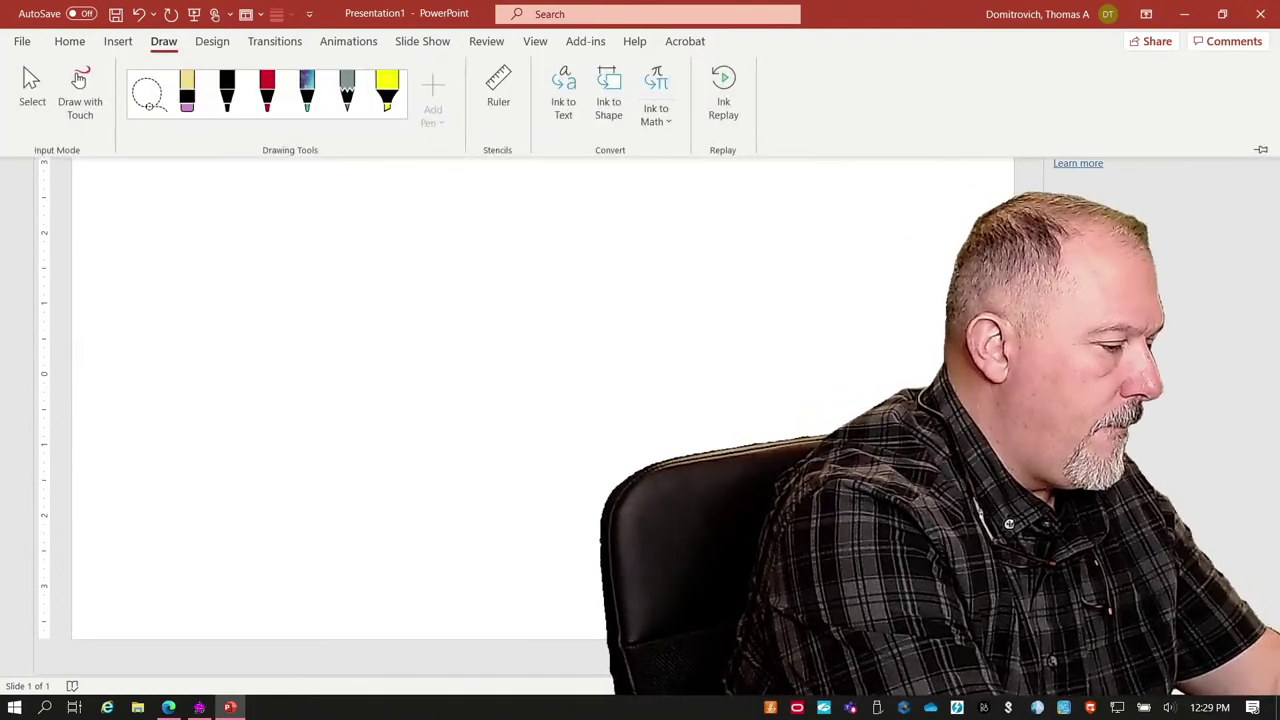
pyautogui.click(227, 90)
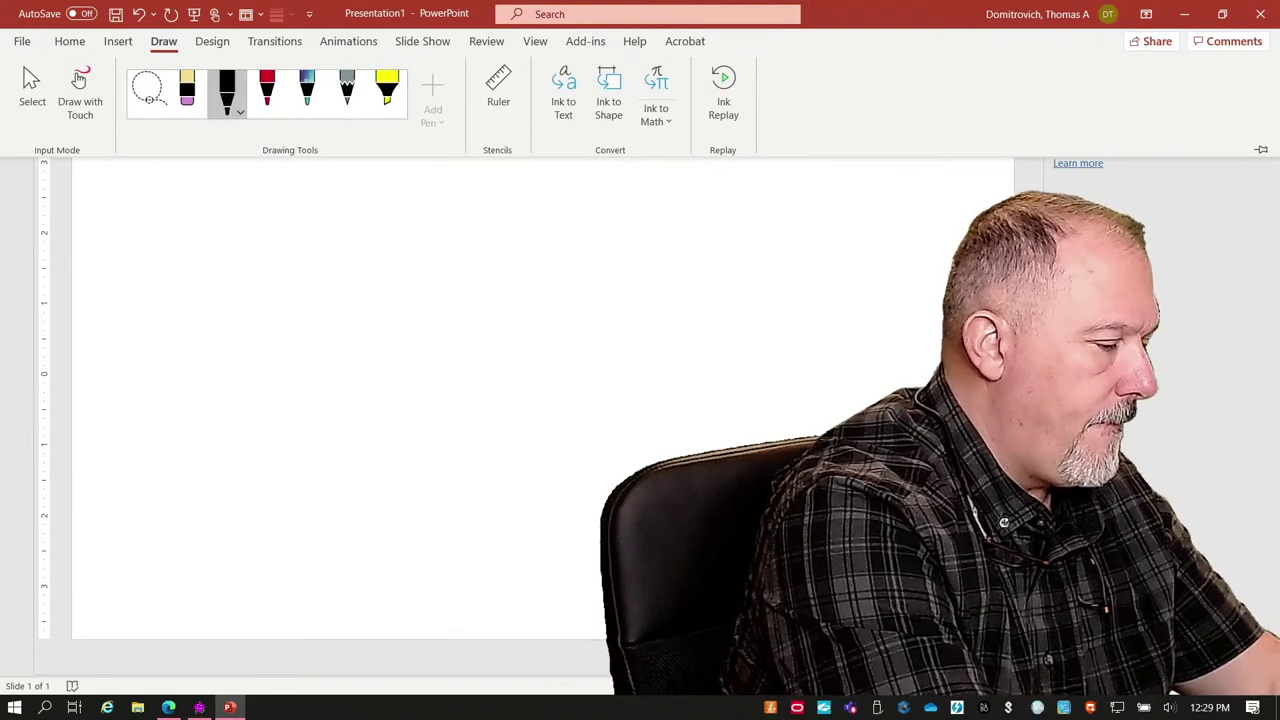
pyautogui.click(188, 195)
pyautogui.moveTo(188, 188)
pyautogui.mouseDown()
pyautogui.moveTo(184, 270)
pyautogui.moveTo(226, 261)
pyautogui.mouseUp()
pyautogui.moveTo(136, 312)
pyautogui.mouseDown()
pyautogui.moveTo(207, 295)
pyautogui.moveTo(181, 323)
pyautogui.moveTo(172, 414)
pyautogui.mouseUp()
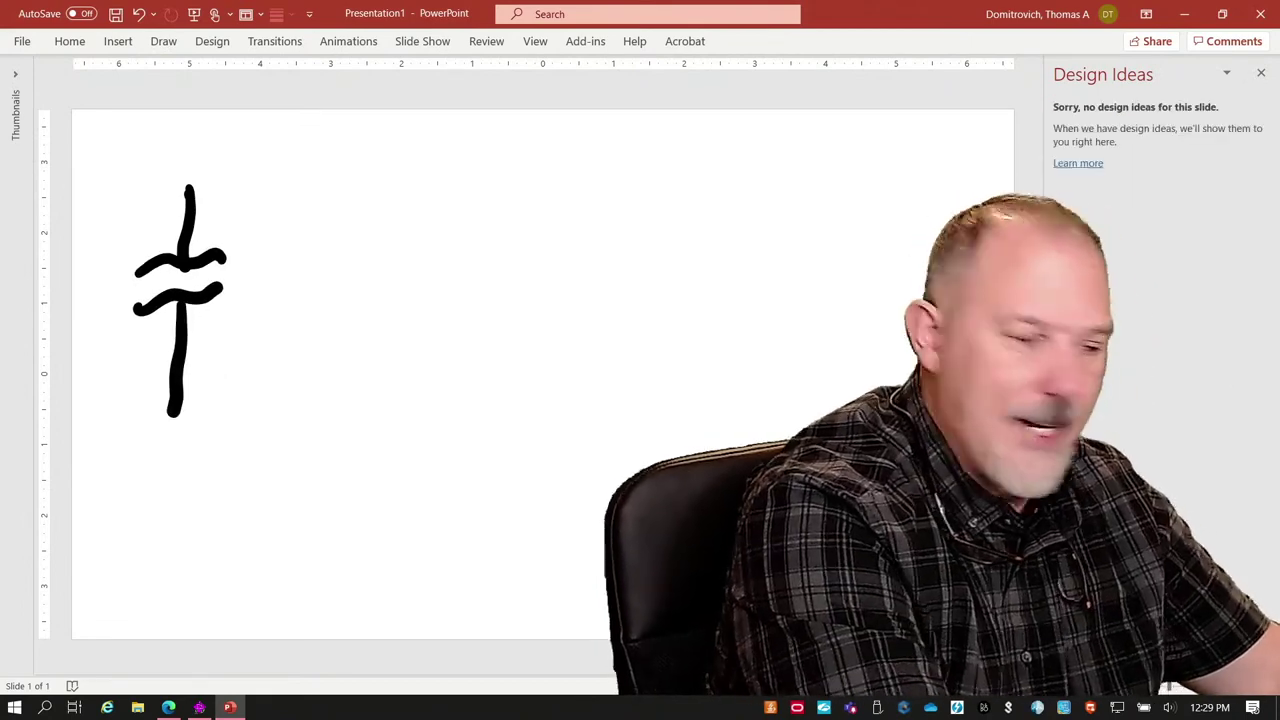
pyautogui.moveTo(120, 430); pyautogui.dragTo(310, 415)
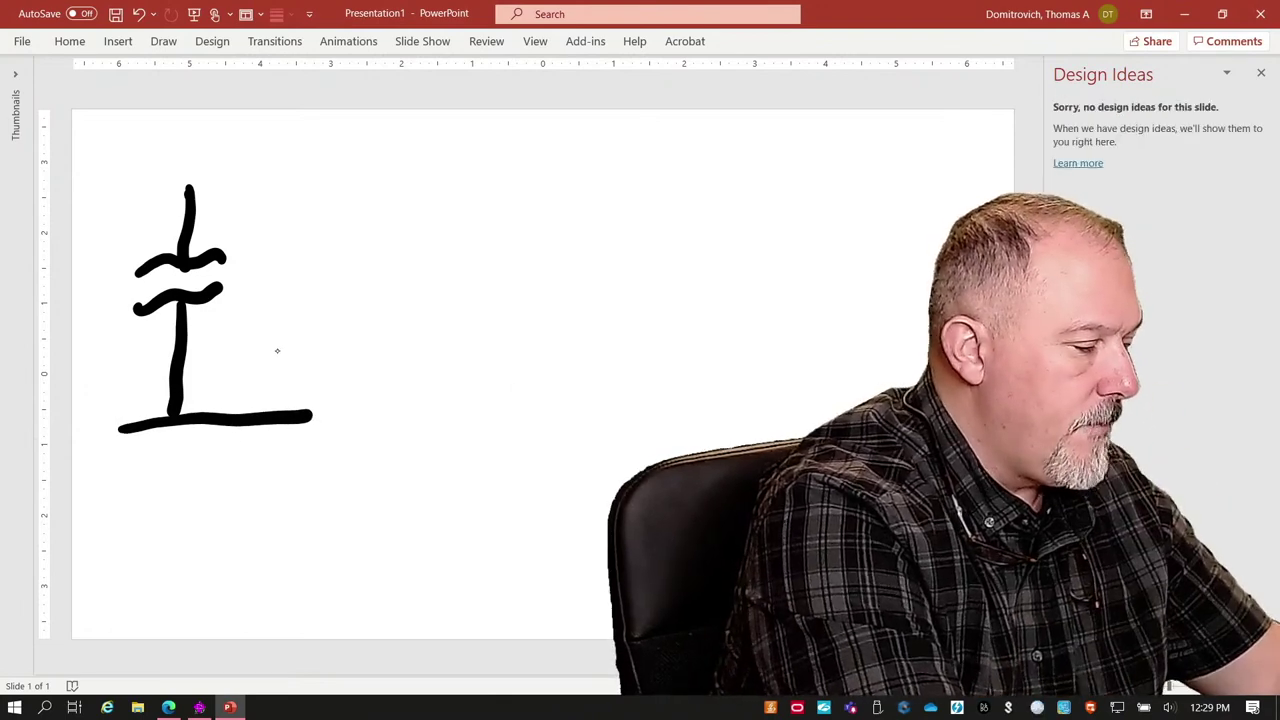
# Step: Handwrite the voltage rating 480/208 beside the upper part of the transformer symbol
pyautogui.moveTo(259, 212)
pyautogui.mouseDown()
pyautogui.moveTo(252, 232)
pyautogui.moveTo(274, 228)
pyautogui.mouseUp()
pyautogui.moveTo(264, 208); pyautogui.dragTo(260, 258)
pyautogui.moveTo(298, 210)
pyautogui.mouseDown()
pyautogui.moveTo(290, 228)
pyautogui.moveTo(298, 208)
pyautogui.moveTo(344, 210)
pyautogui.moveTo(367, 256)
pyautogui.mouseUp()
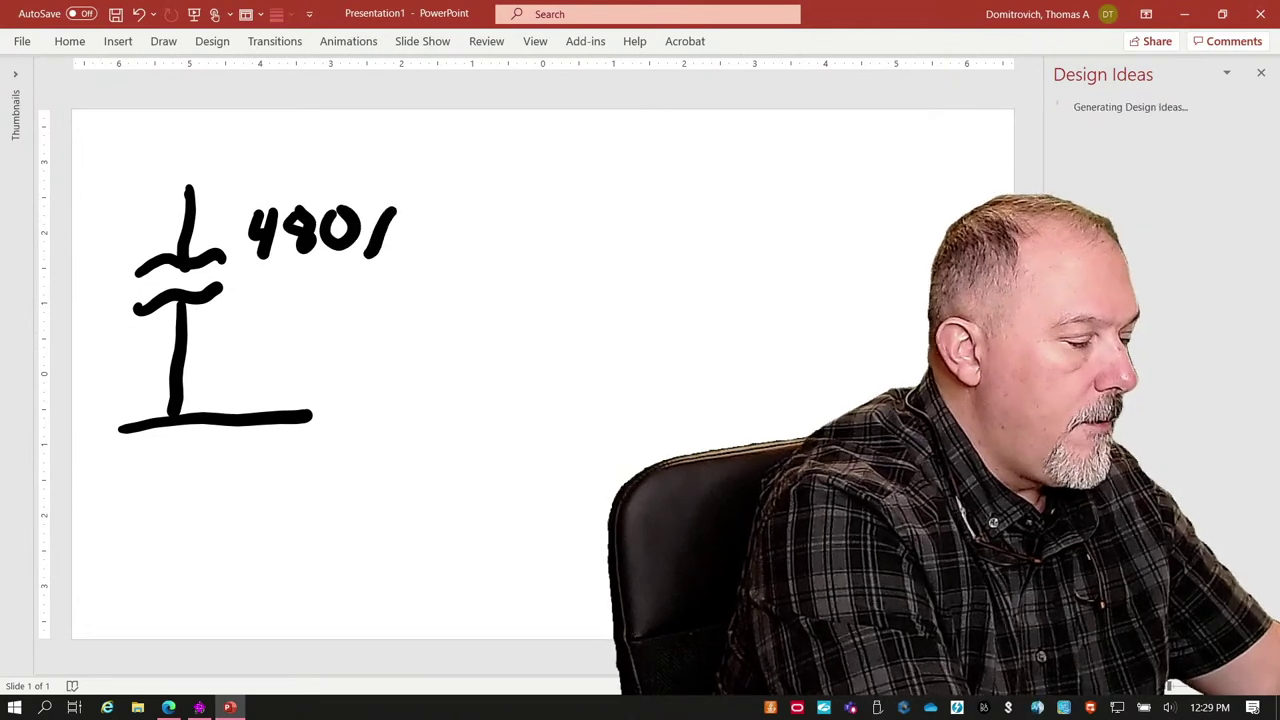
pyautogui.moveTo(418, 214)
pyautogui.mouseDown()
pyautogui.moveTo(442, 243)
pyautogui.moveTo(466, 212)
pyautogui.moveTo(476, 232)
pyautogui.moveTo(468, 214)
pyautogui.moveTo(510, 228)
pyautogui.moveTo(500, 246)
pyautogui.moveTo(514, 204)
pyautogui.mouseUp()
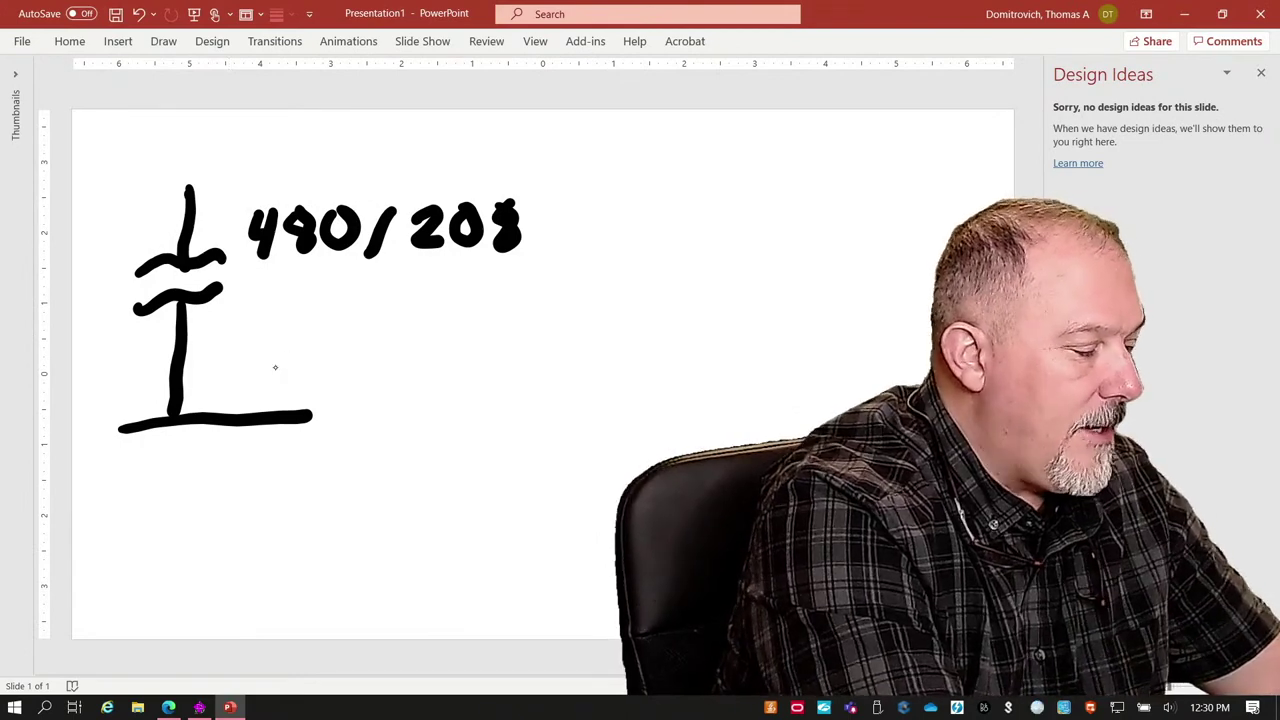
# Step: Handwrite 100 just above the bus and draw downward arrows beside the transformer's upper and lower leads
pyautogui.moveTo(270, 354)
pyautogui.mouseDown()
pyautogui.moveTo(250, 398)
pyautogui.moveTo(298, 353)
pyautogui.moveTo(336, 396)
pyautogui.moveTo(344, 350)
pyautogui.mouseUp()
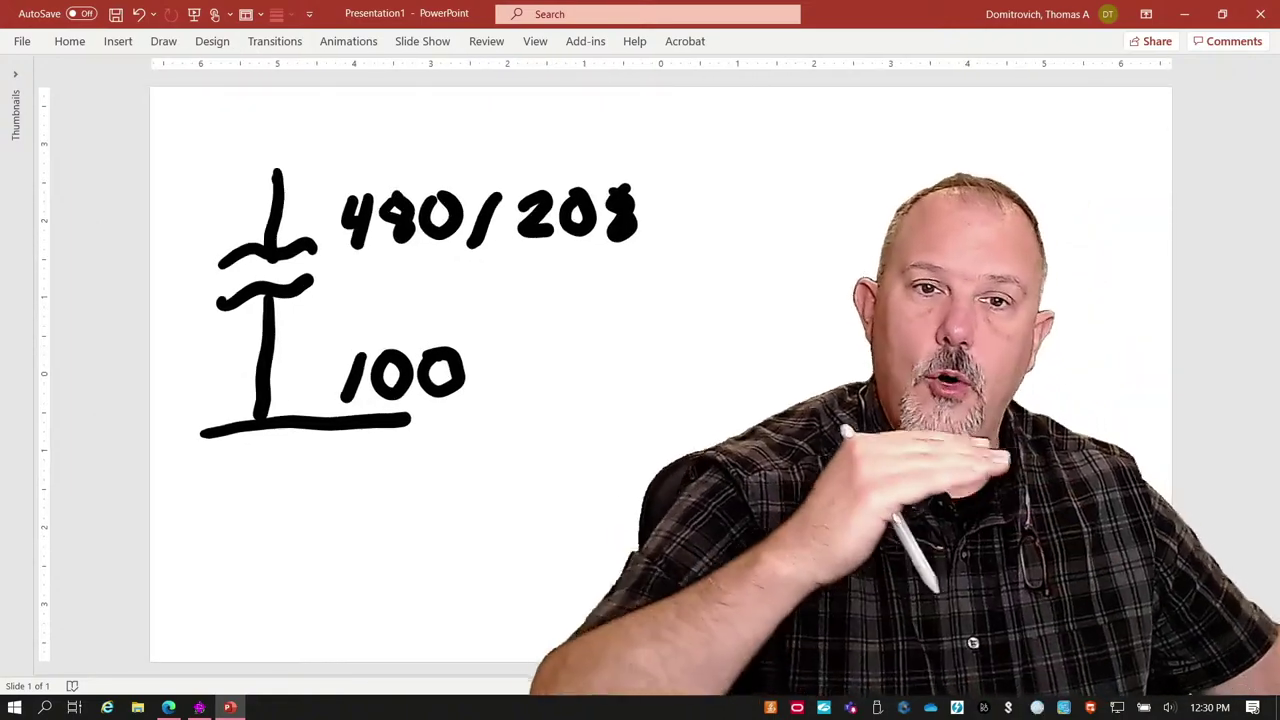
pyautogui.moveTo(228, 128)
pyautogui.mouseDown()
pyautogui.moveTo(226, 218)
pyautogui.moveTo(244, 186)
pyautogui.mouseUp()
pyautogui.moveTo(222, 320)
pyautogui.mouseDown()
pyautogui.moveTo(228, 395)
pyautogui.moveTo(236, 356)
pyautogui.mouseUp()
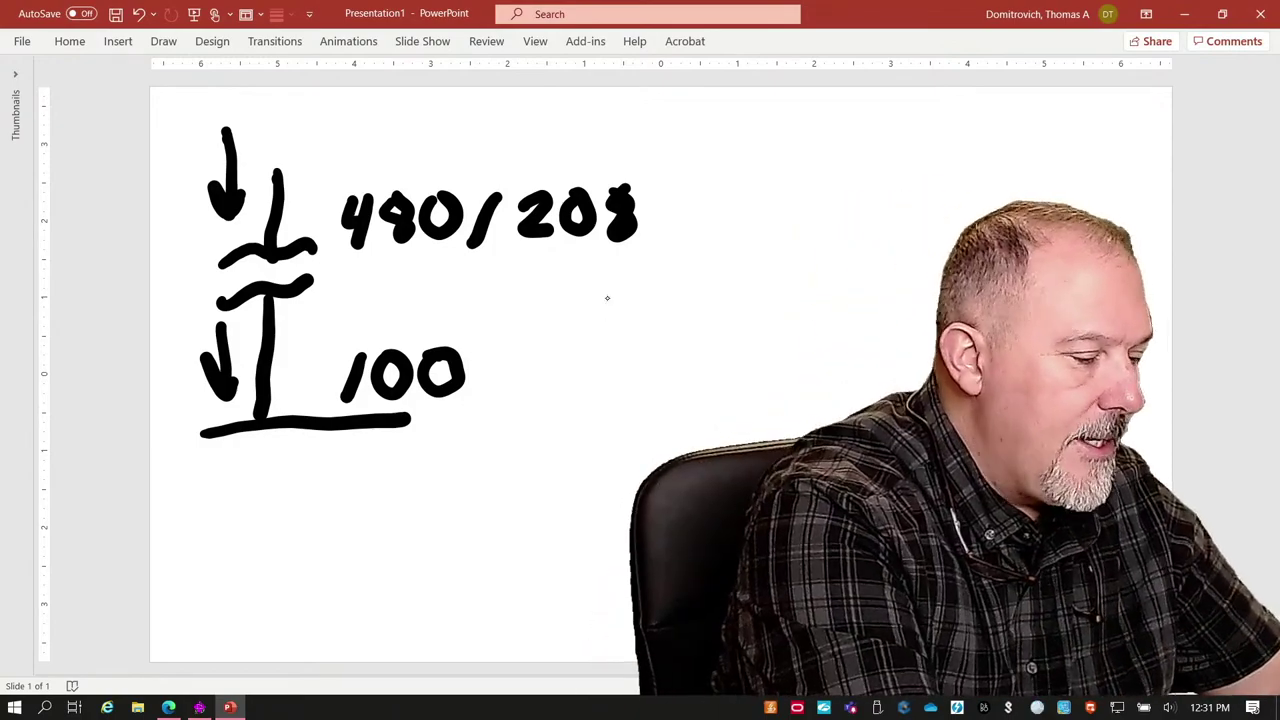
# Step: Handwrite (100)(208) above a fraction bar at the slide's upper right and start the denominator with 4
pyautogui.moveTo(742, 124)
pyautogui.mouseDown()
pyautogui.moveTo(731, 176)
pyautogui.moveTo(762, 124)
pyautogui.moveTo(810, 148)
pyautogui.mouseUp()
pyautogui.moveTo(826, 105); pyautogui.dragTo(818, 172)
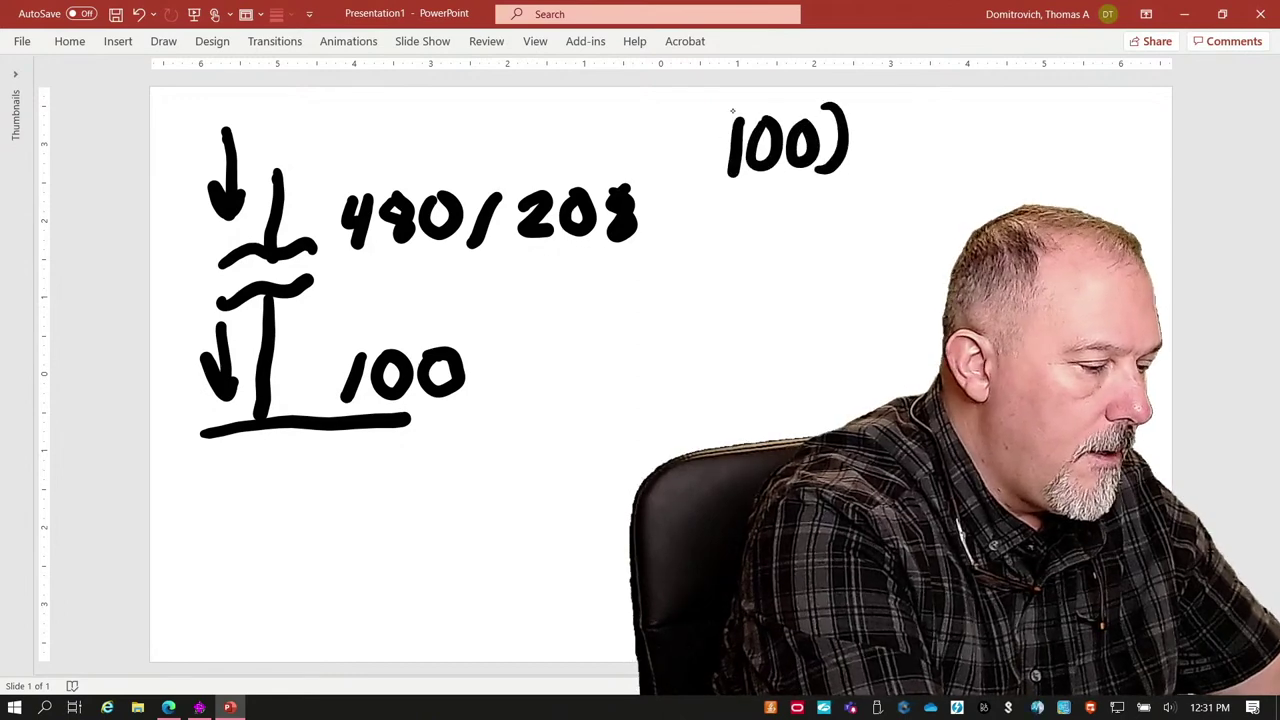
pyautogui.moveTo(736, 104); pyautogui.dragTo(716, 184)
pyautogui.moveTo(878, 108); pyautogui.dragTo(864, 180)
pyautogui.moveTo(942, 122); pyautogui.dragTo(944, 124)
pyautogui.moveTo(722, 198); pyautogui.dragTo(980, 188)
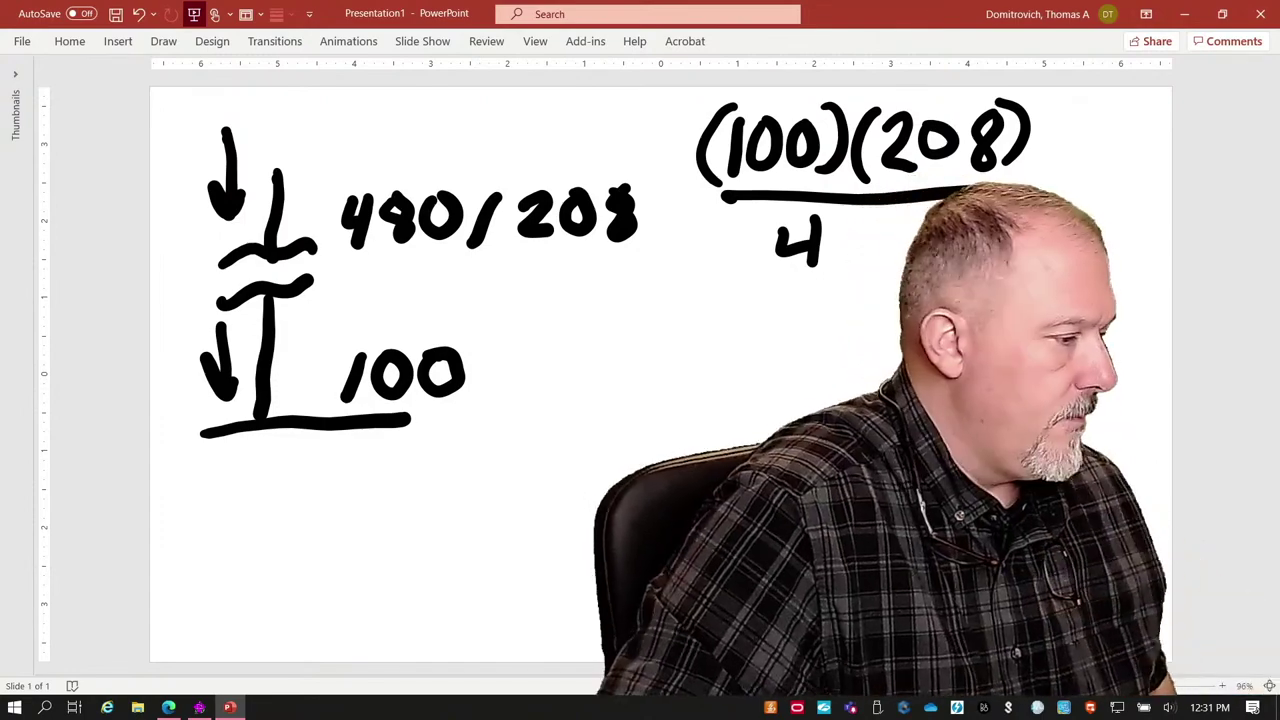
# Step: Show the handwritten transformer sketch and calculation full screen as a slide show and end the show
pyautogui.click(192, 16)
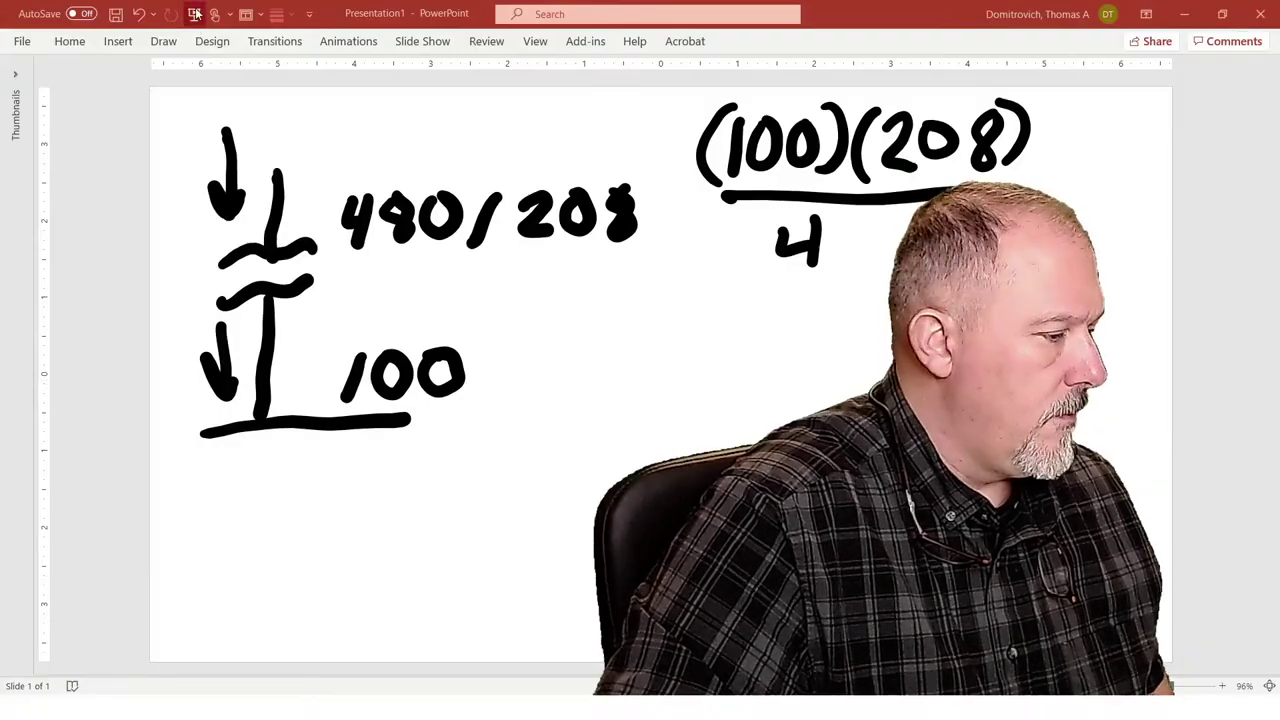
pyautogui.click(195, 18)
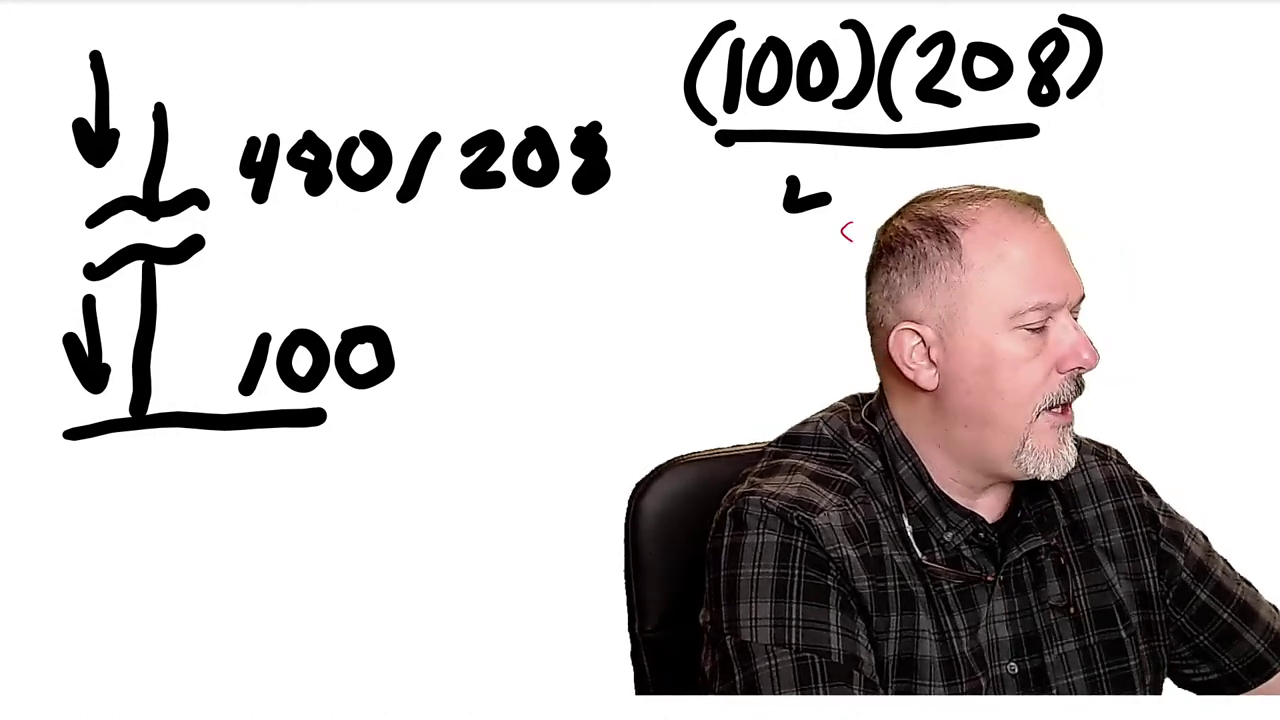
pyautogui.hotkey('alt', 'F4')
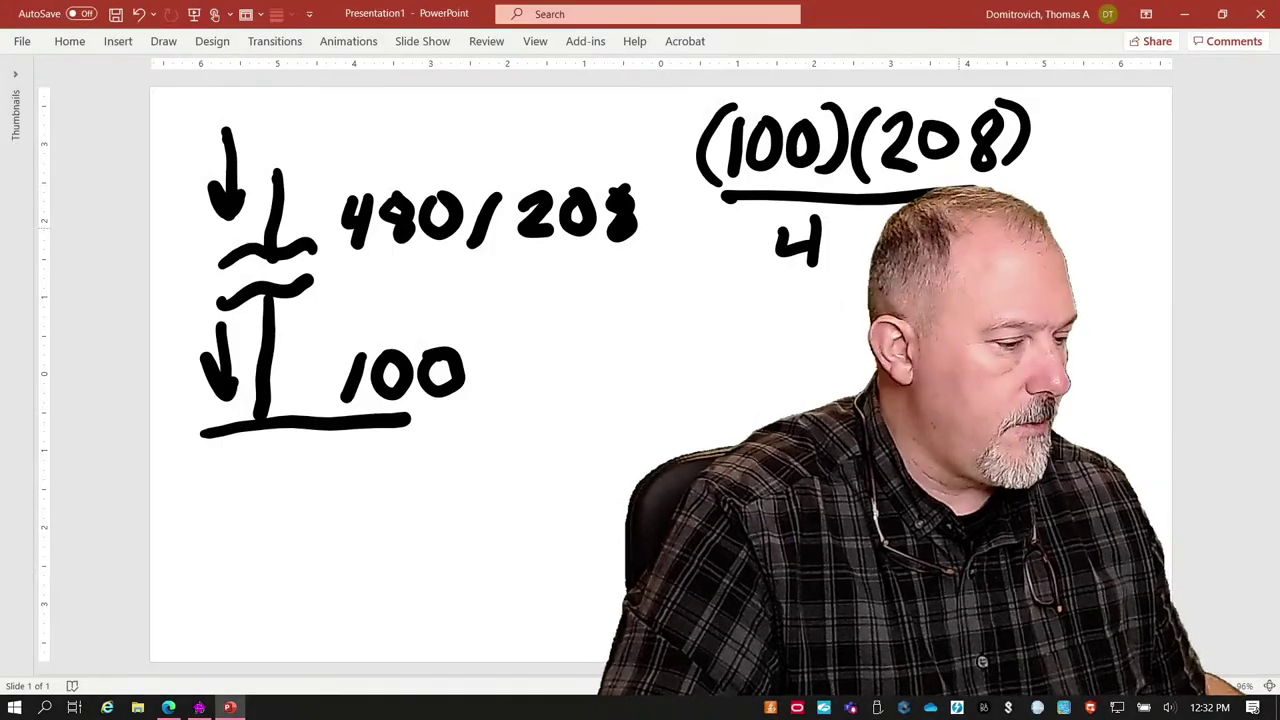
# Step: Restore the presentation to a smaller window and move it up beside the SKM Power*Tools time-current plot
pyautogui.click(1222, 14)
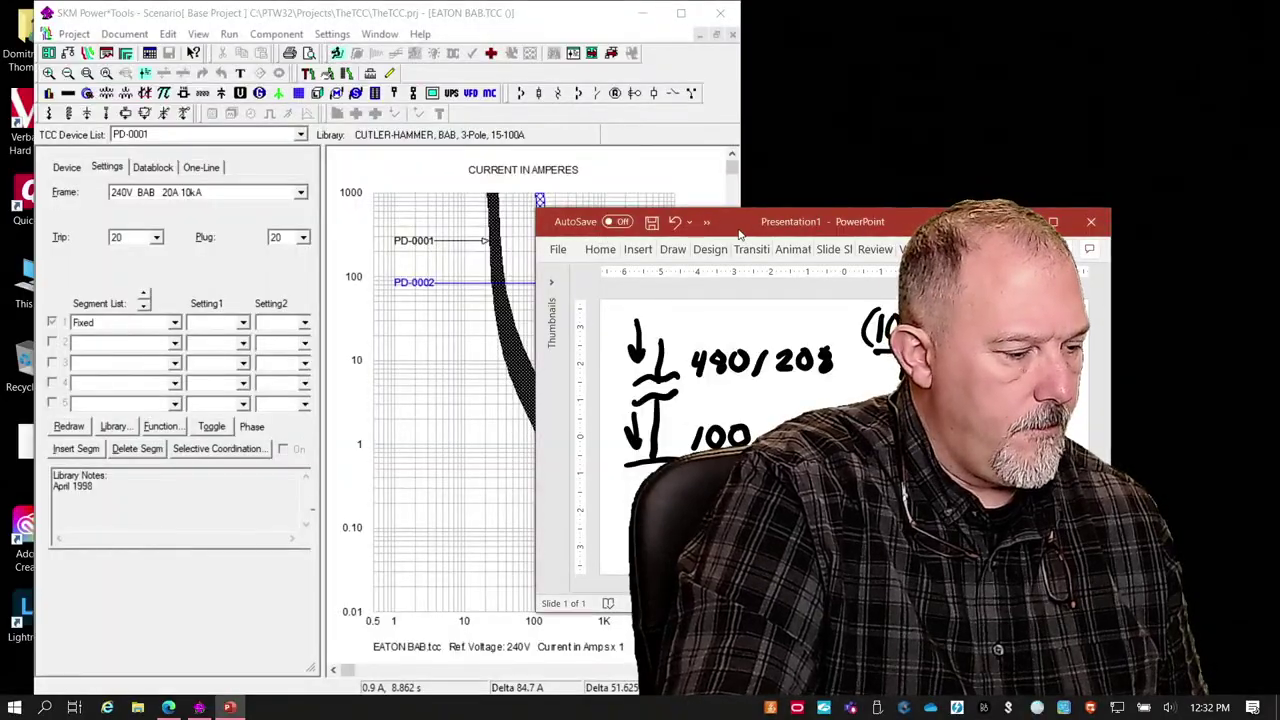
pyautogui.moveTo(742, 234); pyautogui.dragTo(786, 170)
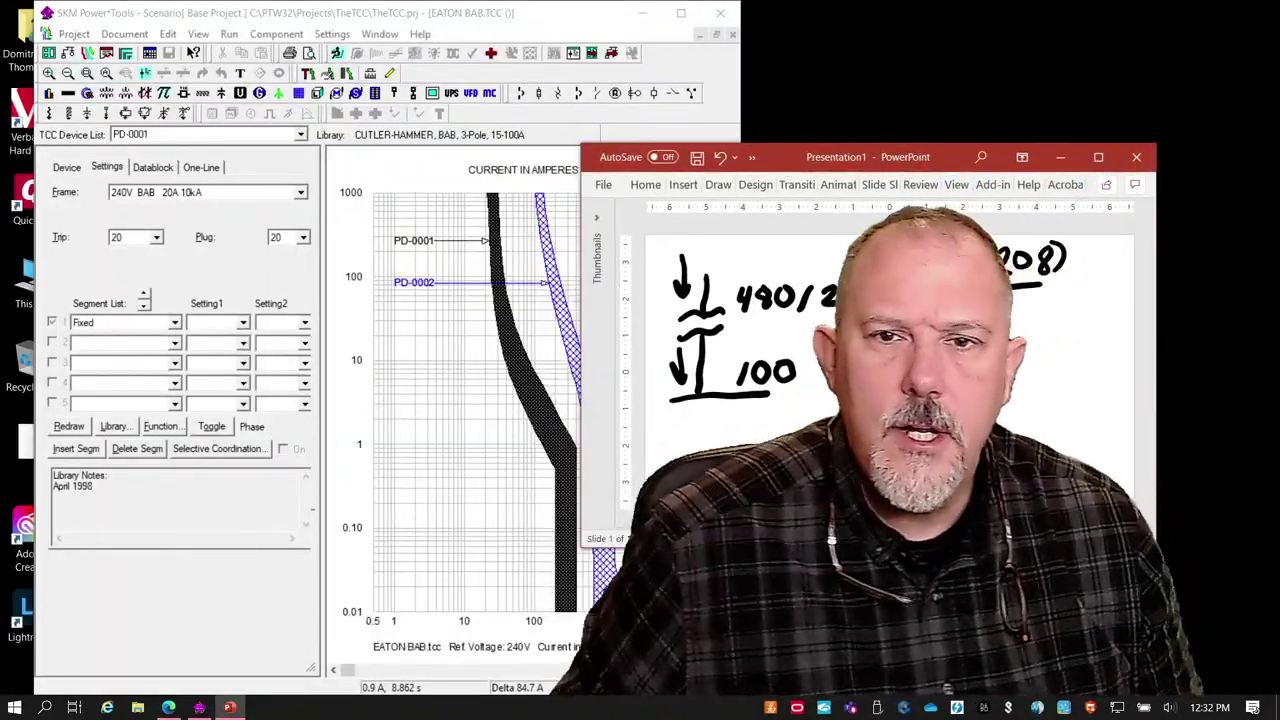
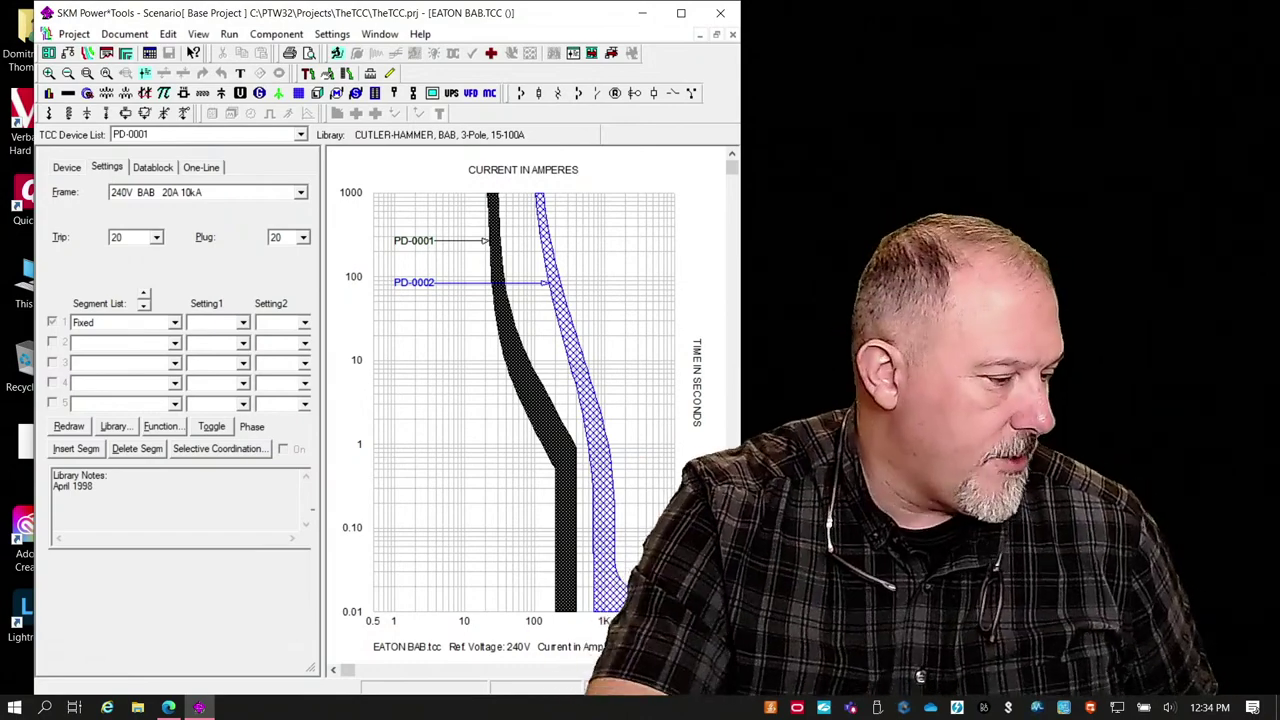
# Step: Highlight the PD-0002 curve on the TCC plot and view its setting properties without changing them
pyautogui.click(567, 339)
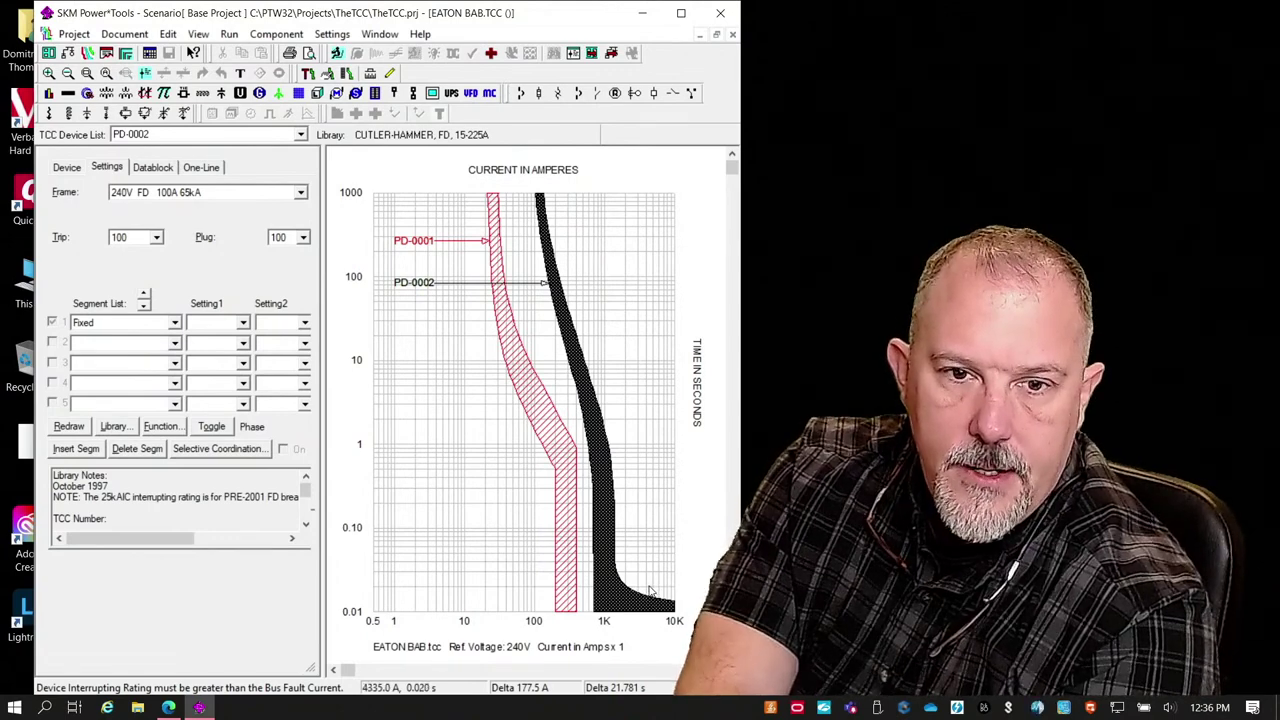
pyautogui.click(650, 590)
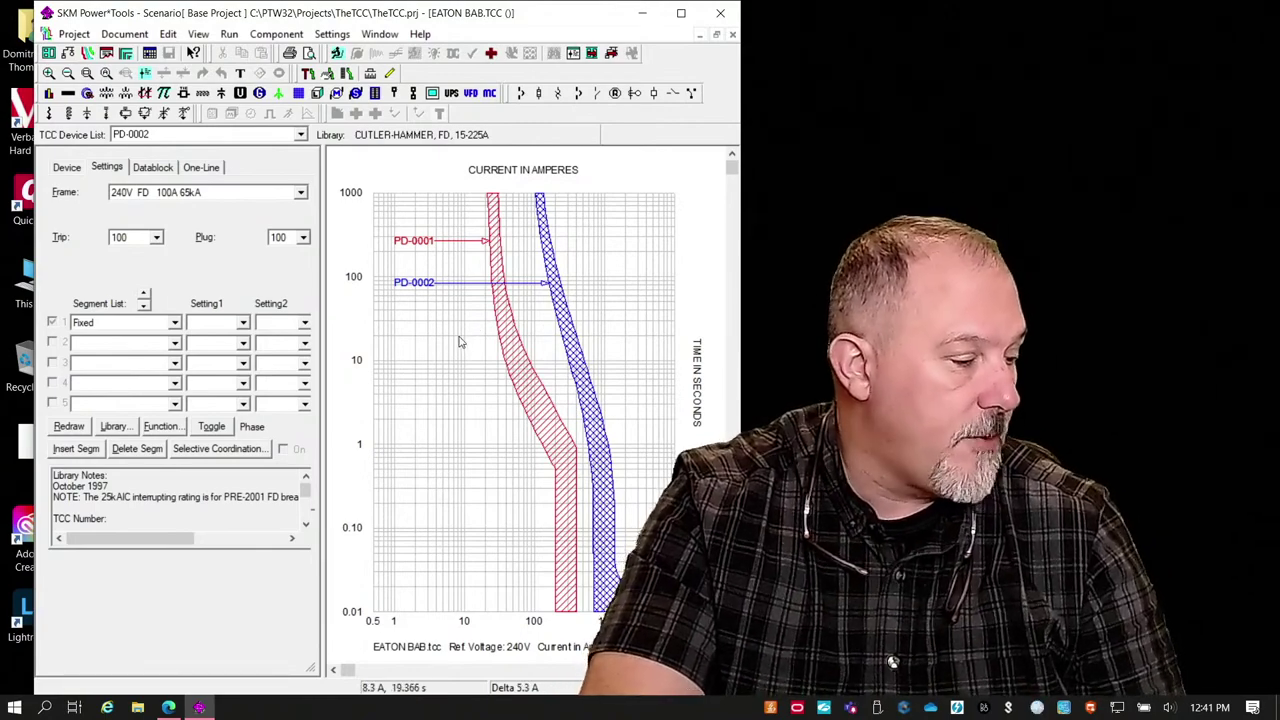
pyautogui.doubleClick(568, 328)
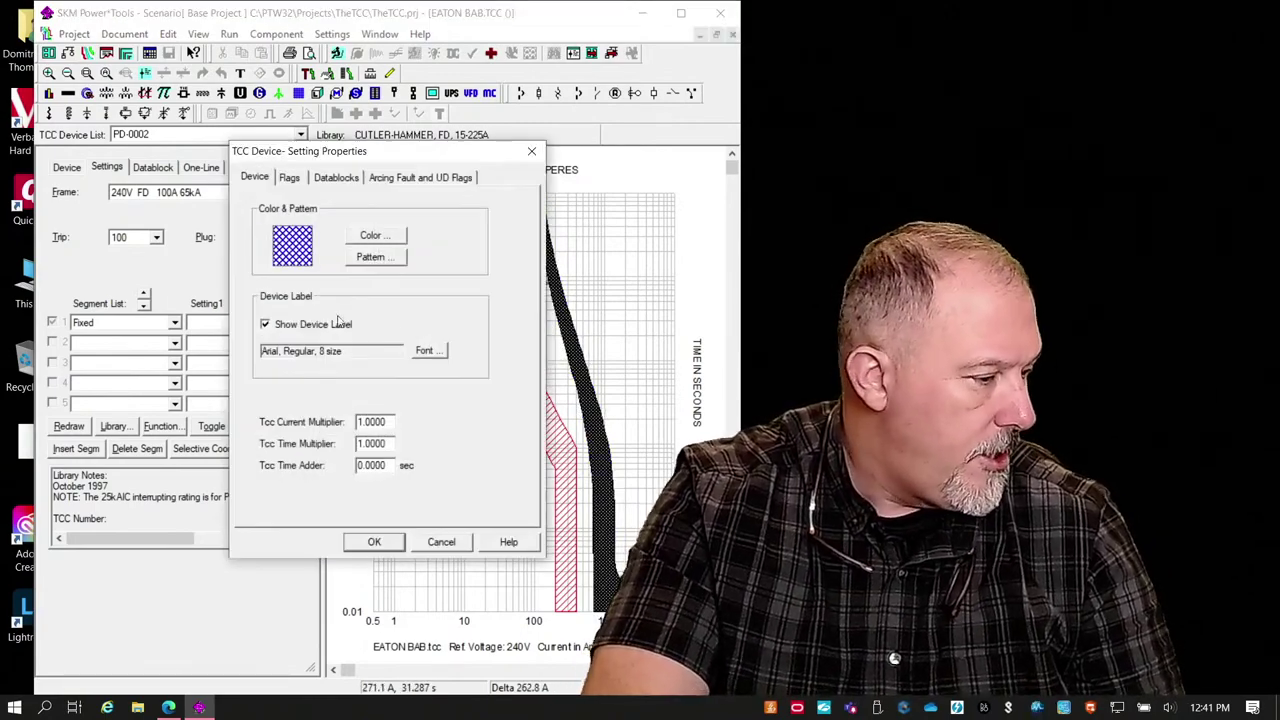
pyautogui.click(446, 543)
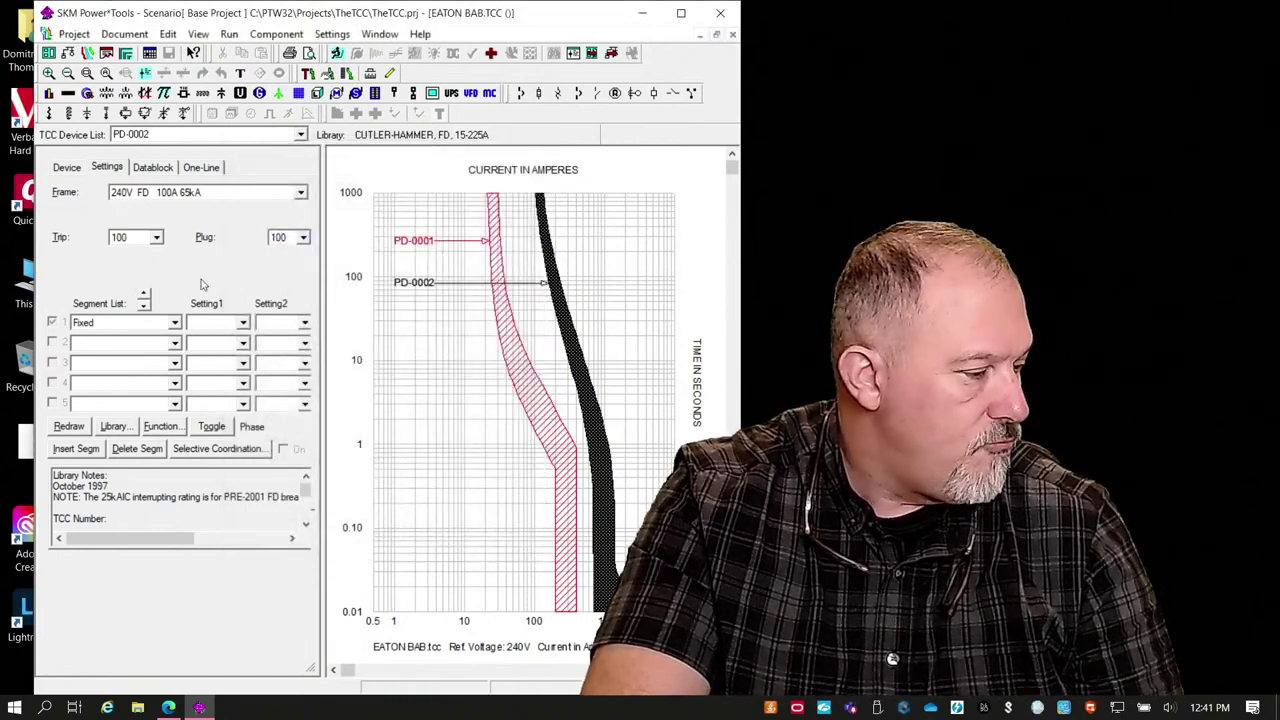
pyautogui.click(152, 238)
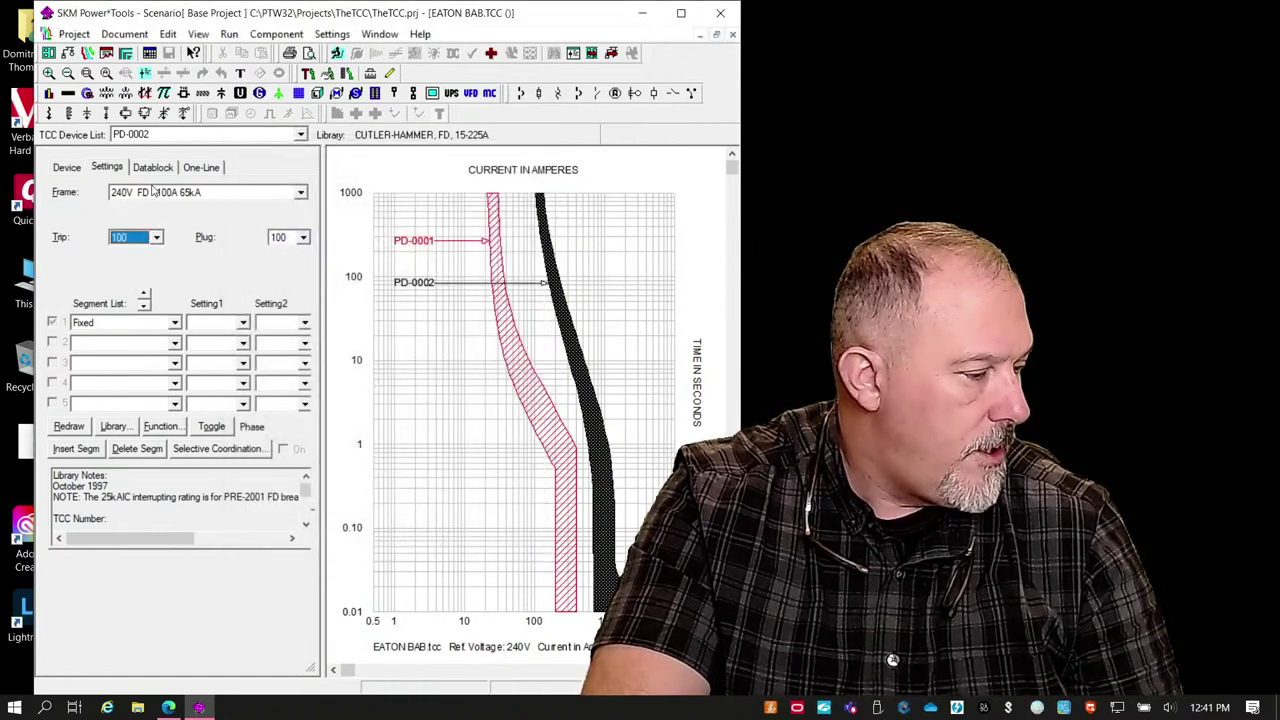
# Step: Replace PD-0002's library device with the Cutler-Hammer KD, 100-400A thermal magnetic molded case breaker
pyautogui.click(118, 428)
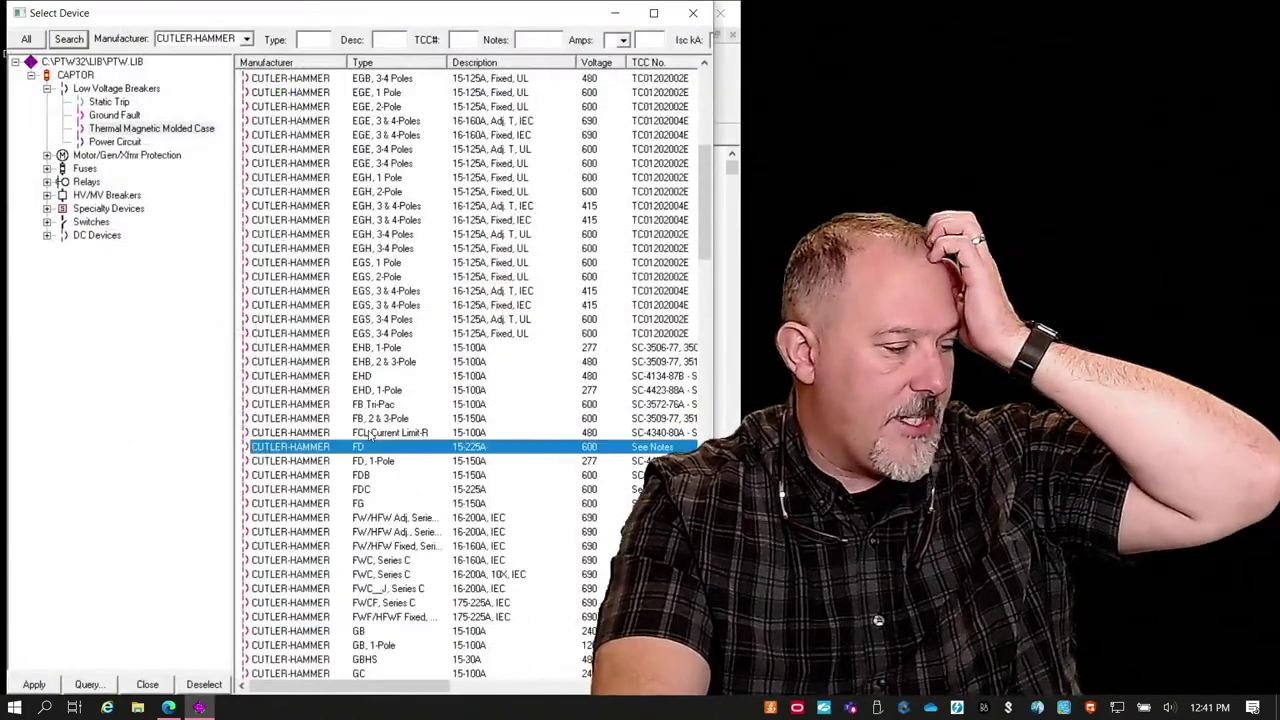
pyautogui.scroll(-14, 370, 434)
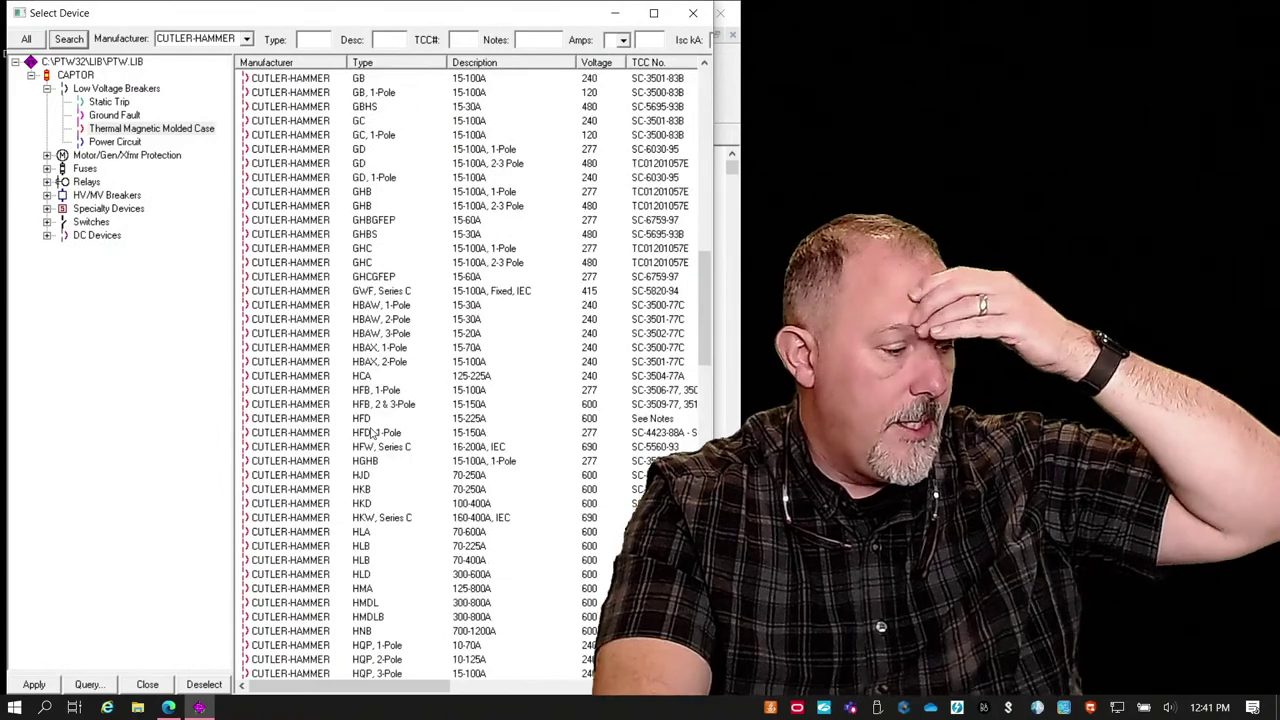
pyautogui.scroll(-14, 370, 432)
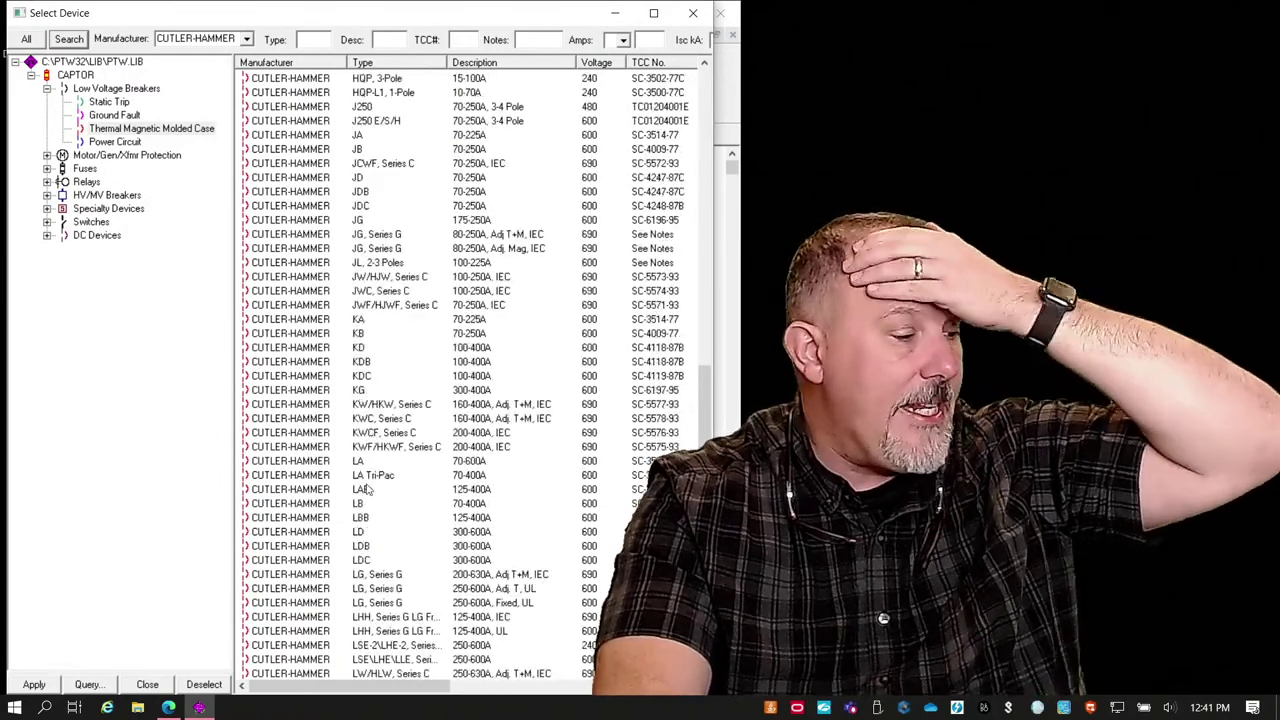
pyautogui.click(360, 348)
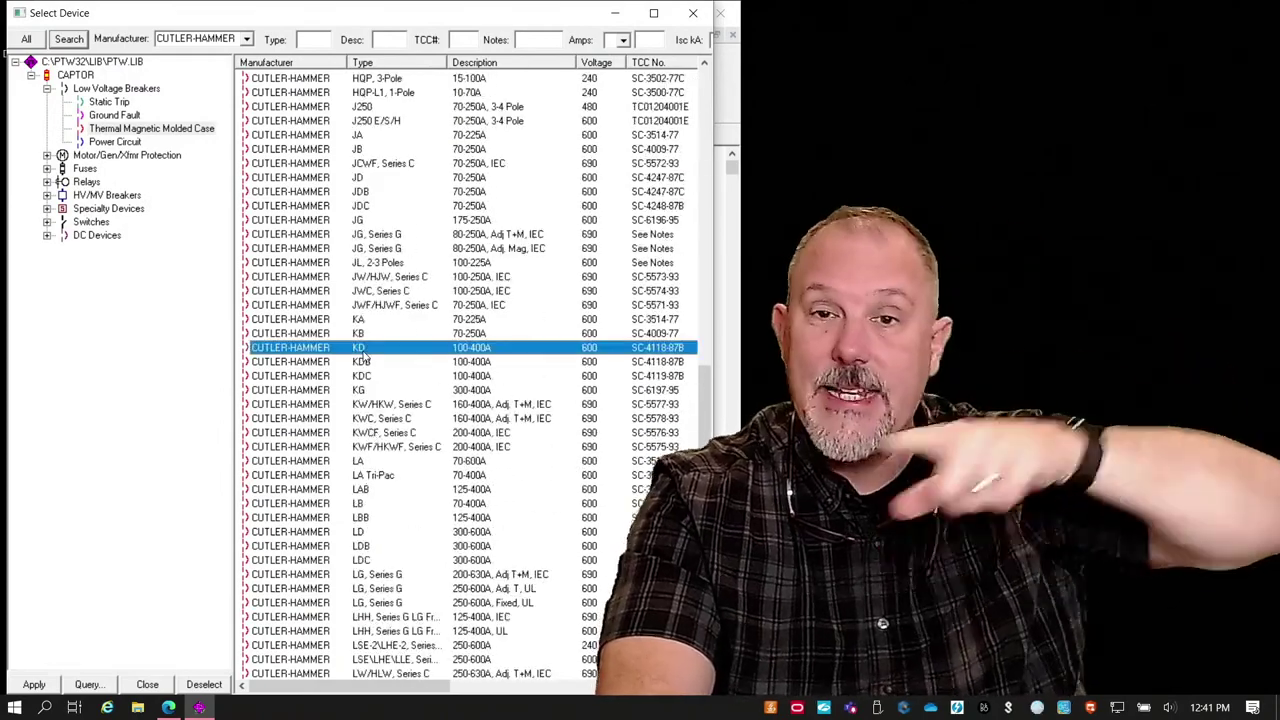
pyautogui.scroll(6, 362, 352)
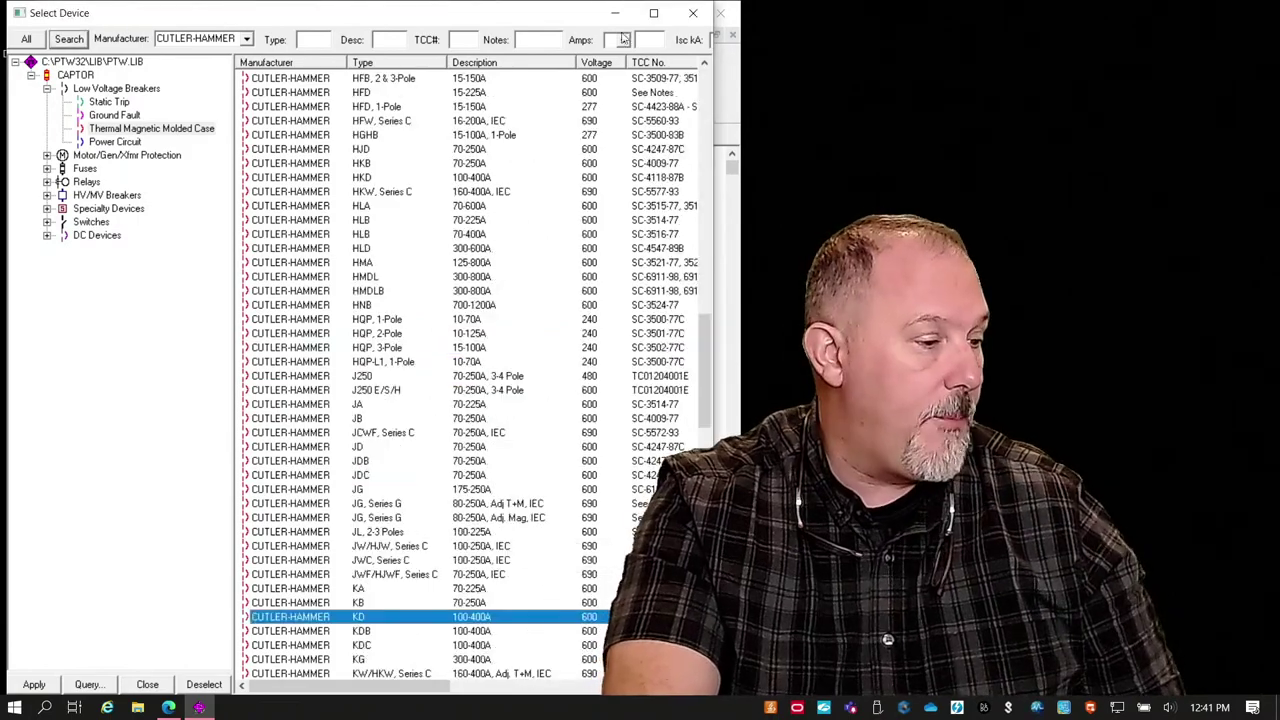
pyautogui.click(693, 13)
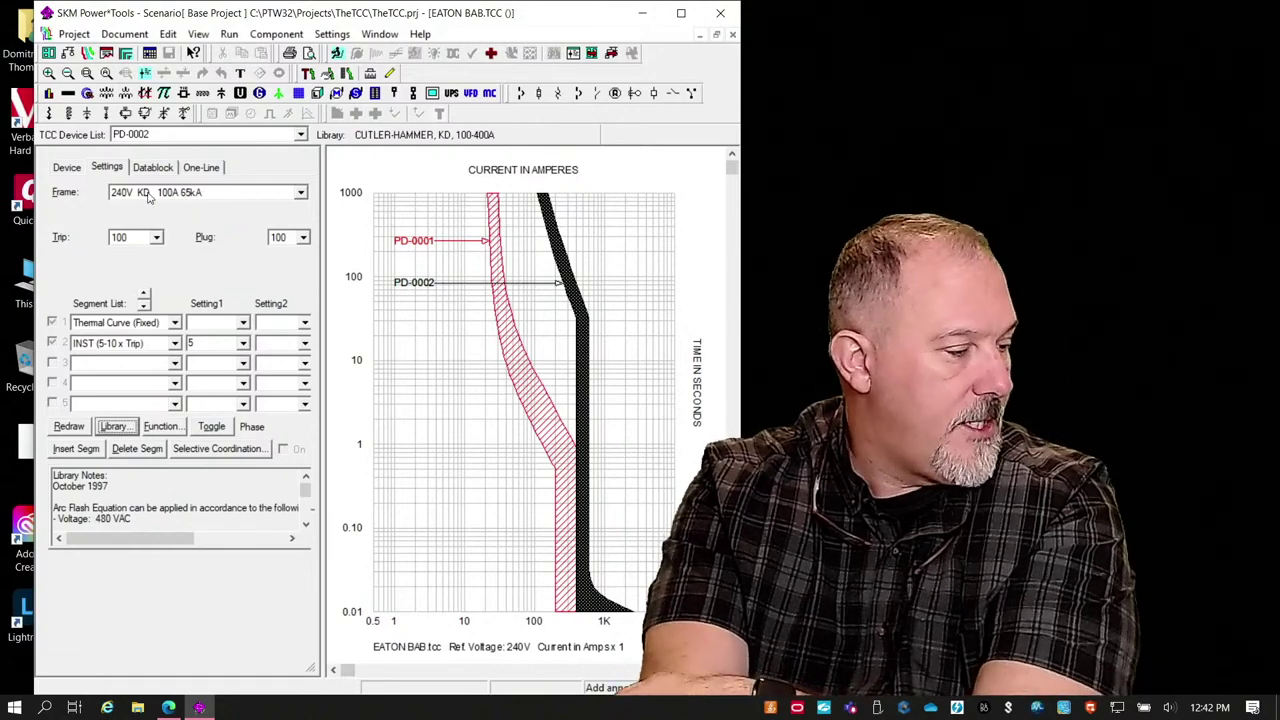
# Step: Replace PD-0002's library device with the Cutler-Hammer LD, 300-600A thermal magnetic molded case breaker
pyautogui.click(122, 432)
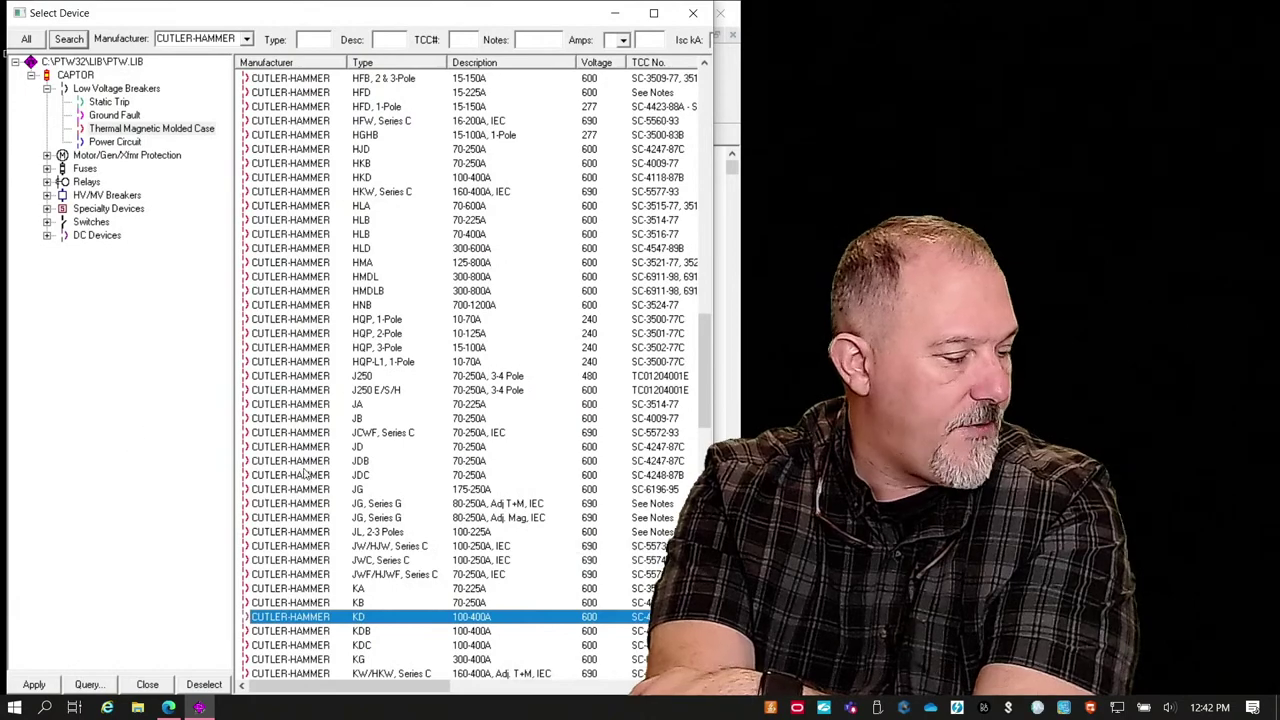
pyautogui.scroll(-5, 308, 474)
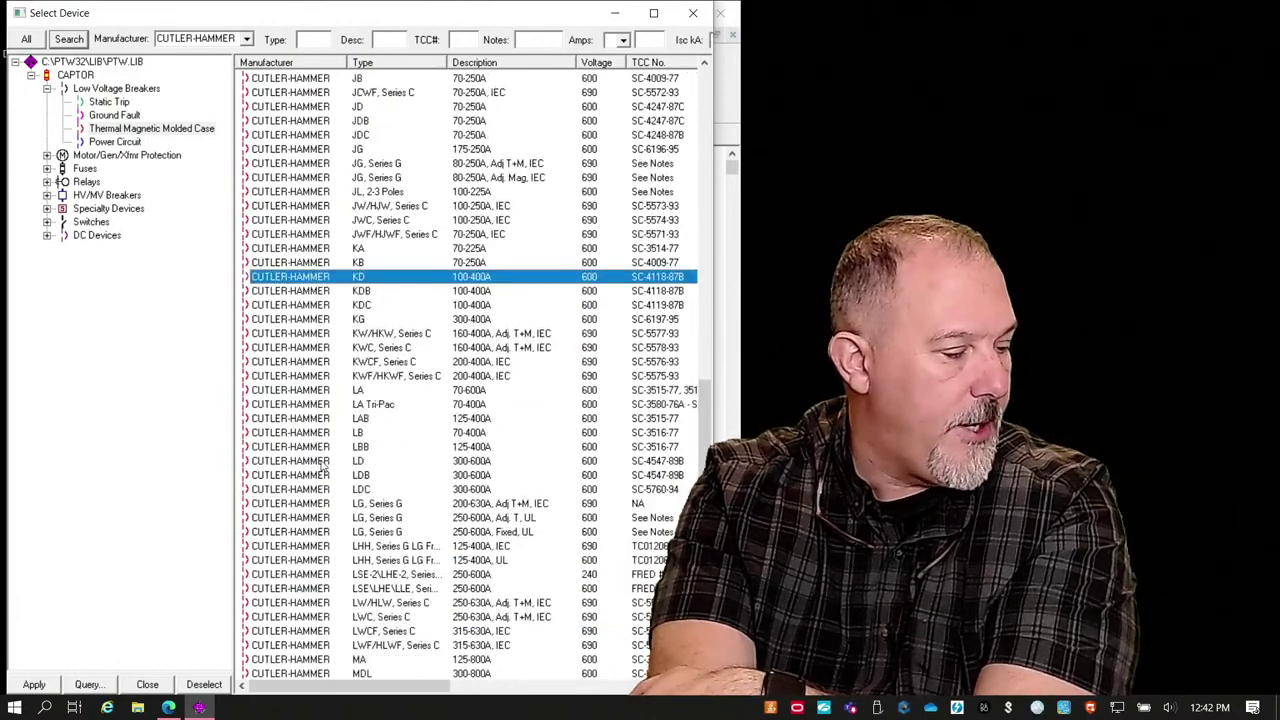
pyautogui.click(323, 461)
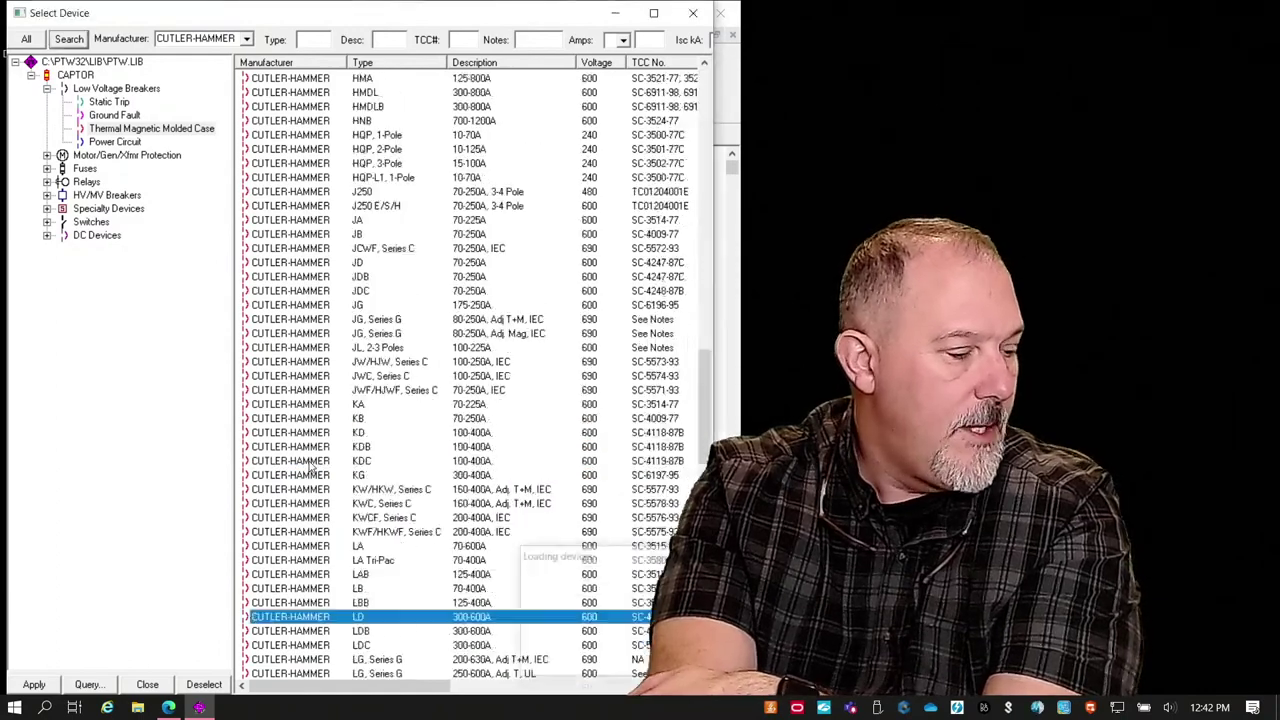
pyautogui.click(693, 13)
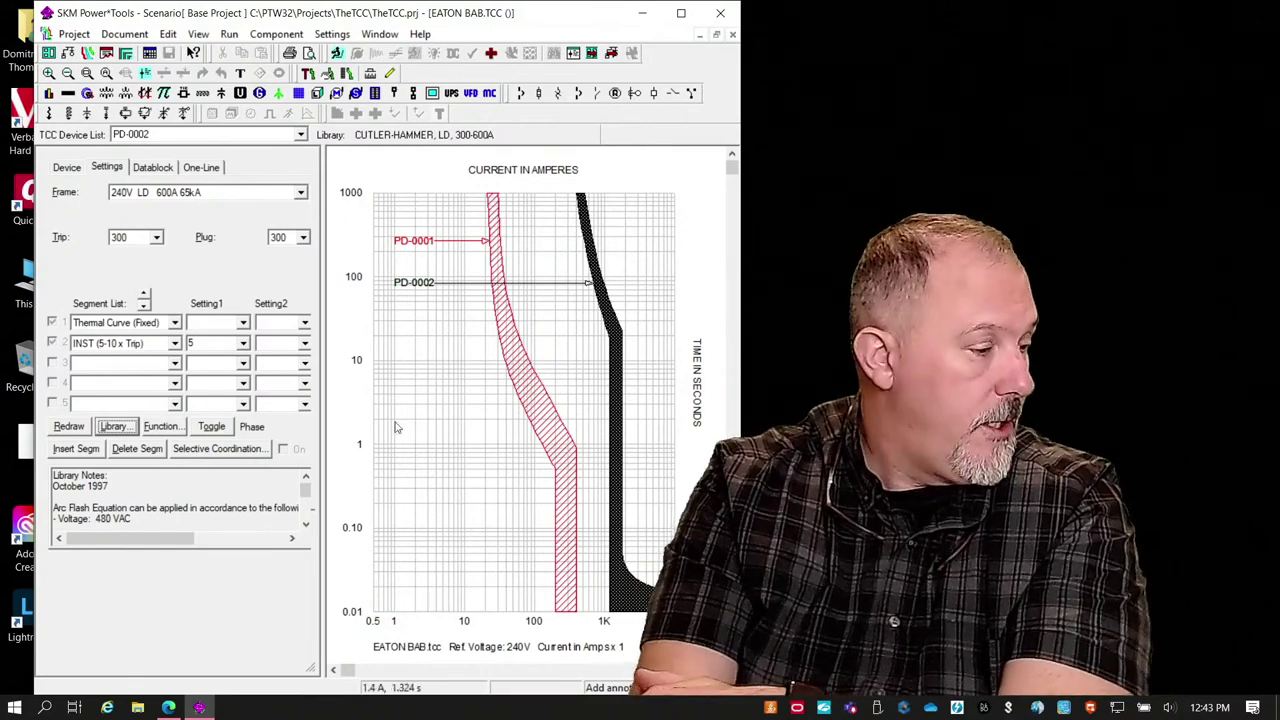
# Step: Reopen the device library for PD-0002 and look through the Cutler-Hammer thermal magnetic molded case breaker types
pyautogui.click(186, 192)
pyautogui.click(186, 192)
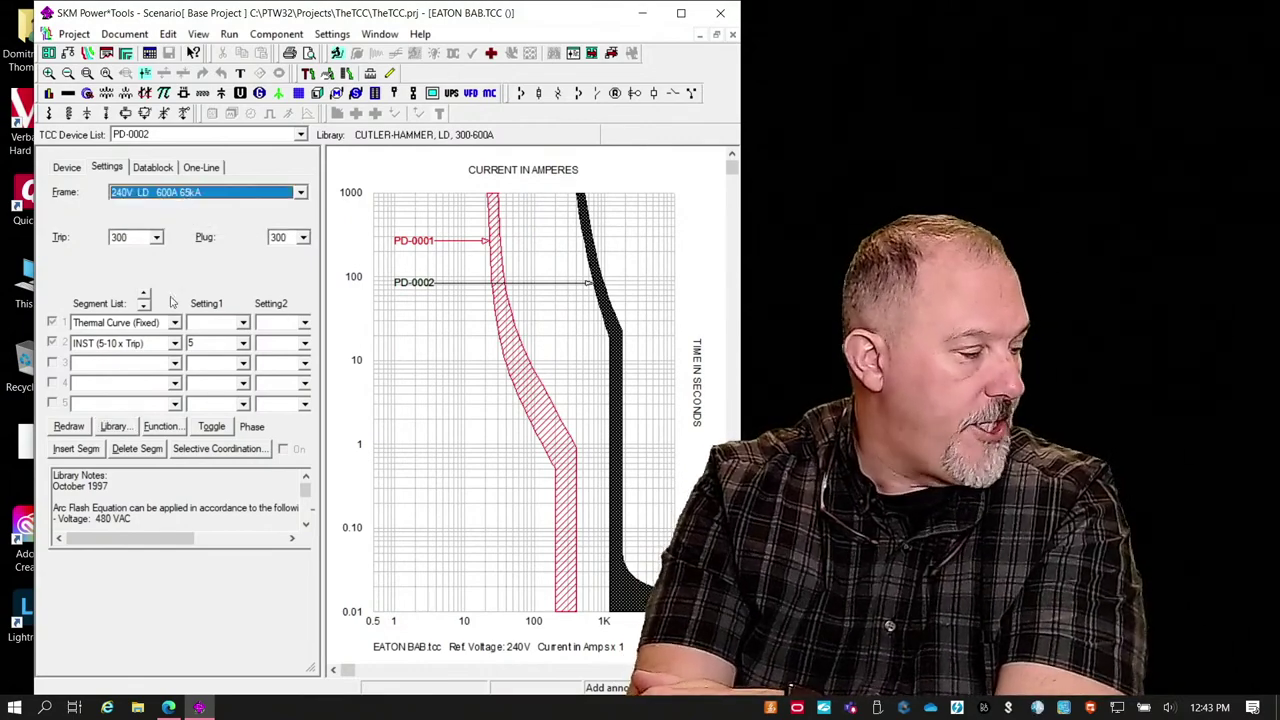
pyautogui.click(115, 428)
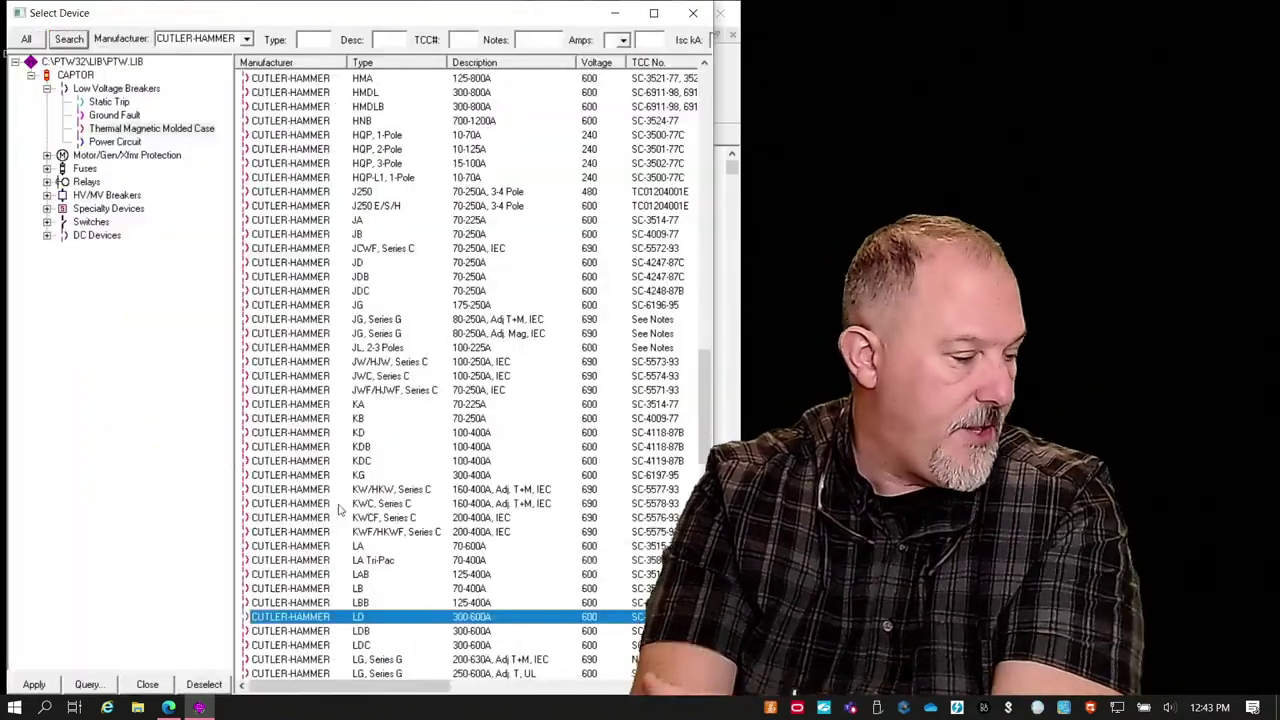
pyautogui.scroll(-7, 410, 550)
pyautogui.scroll(-2, 410, 550)
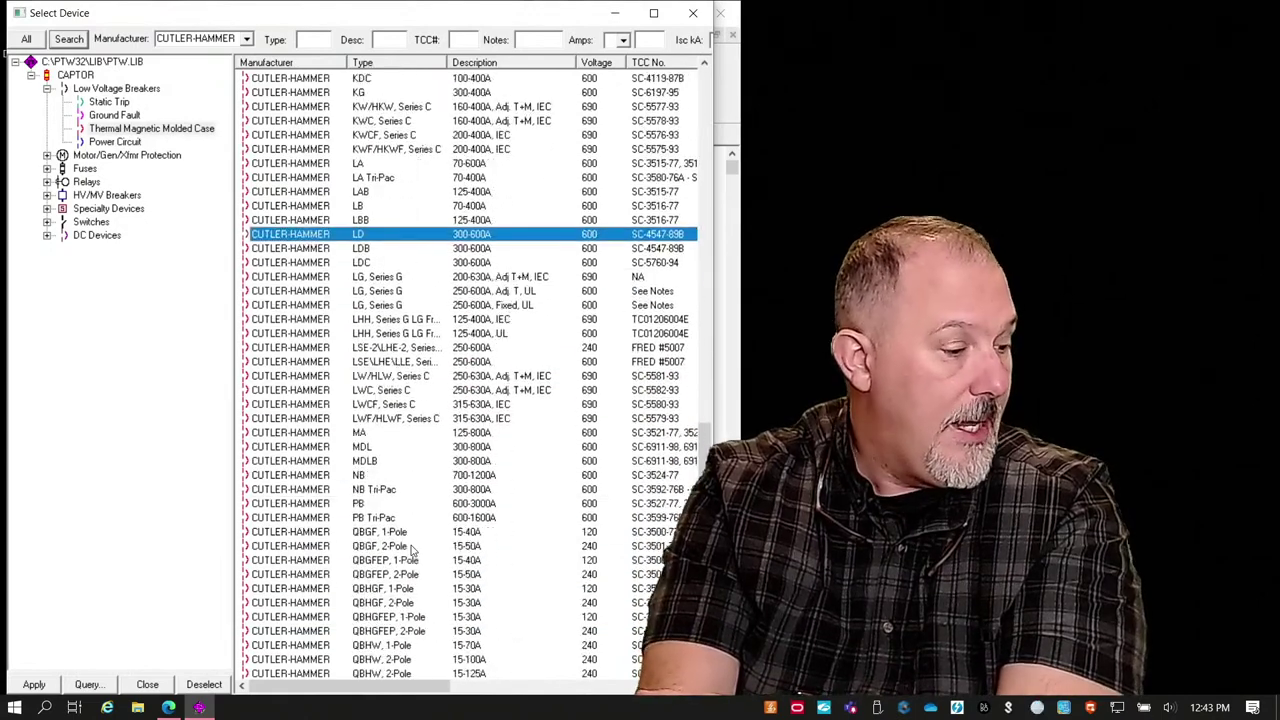
pyautogui.scroll(-9, 410, 550)
pyautogui.scroll(14, 411, 552)
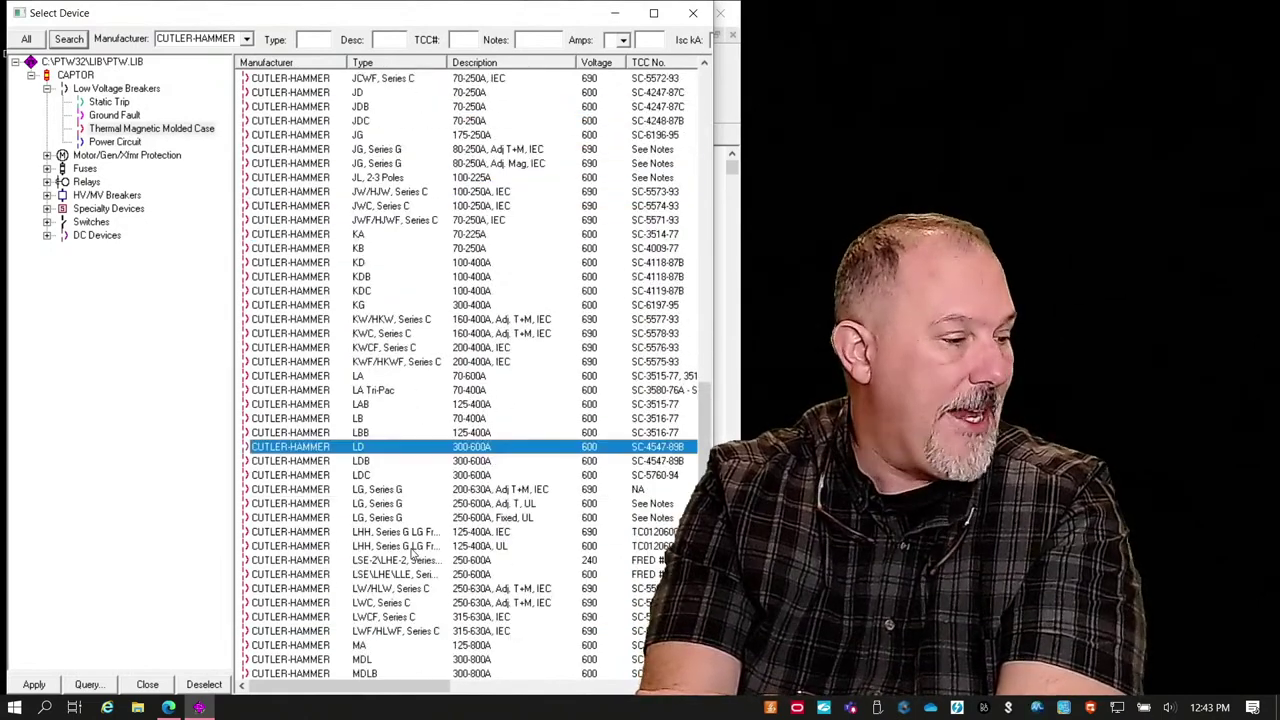
pyautogui.scroll(-5, 411, 553)
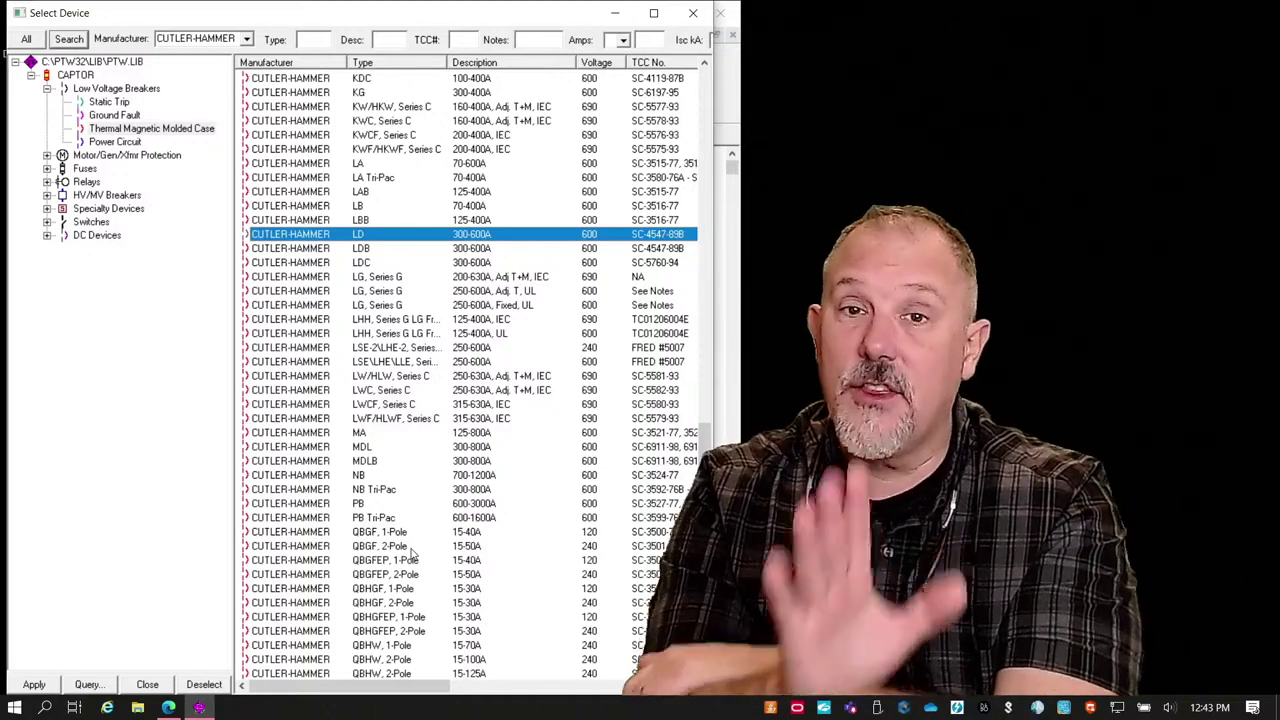
pyautogui.scroll(-10, 410, 555)
pyautogui.scroll(6, 410, 555)
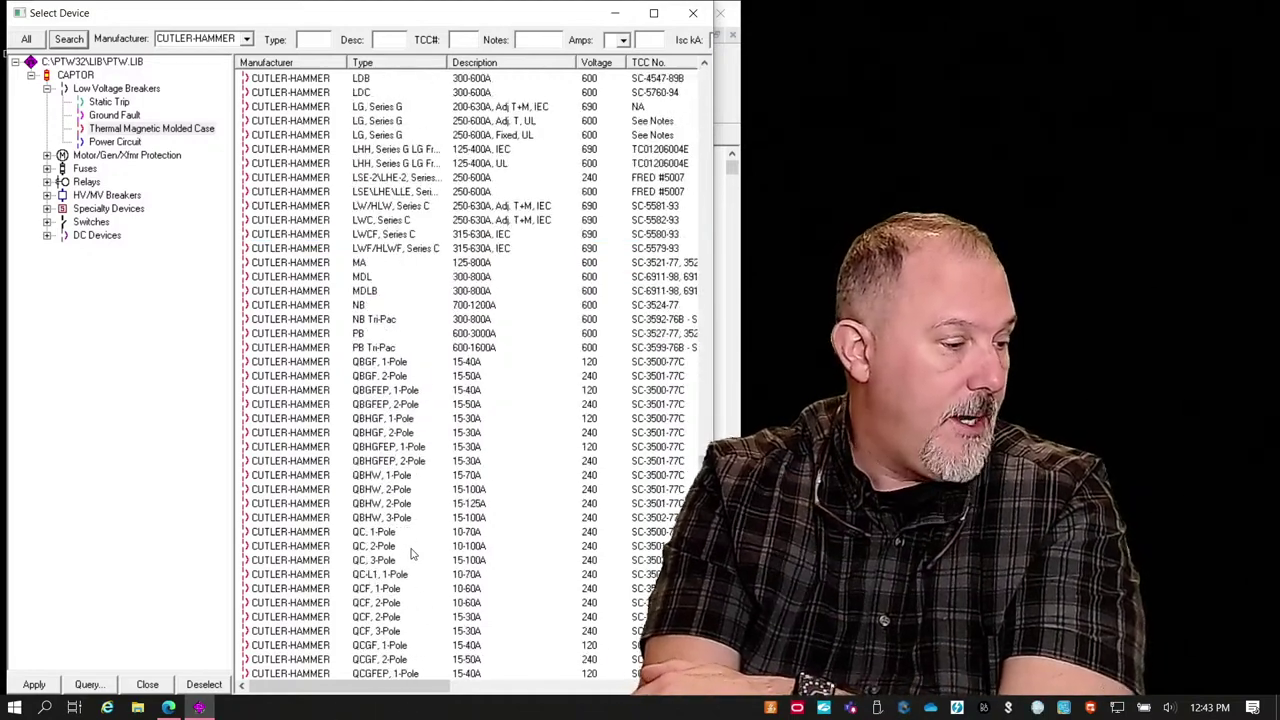
pyautogui.scroll(-5, 410, 555)
pyautogui.scroll(3, 410, 555)
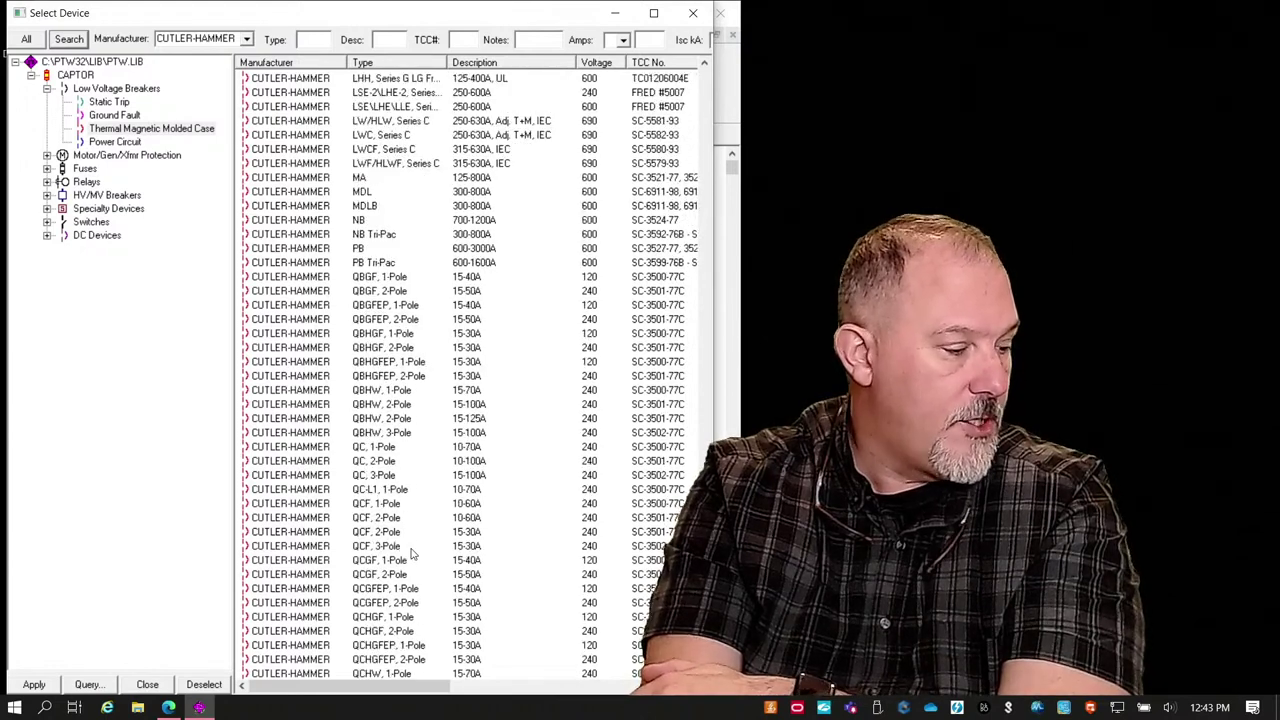
pyautogui.scroll(-9, 410, 555)
pyautogui.scroll(17, 410, 555)
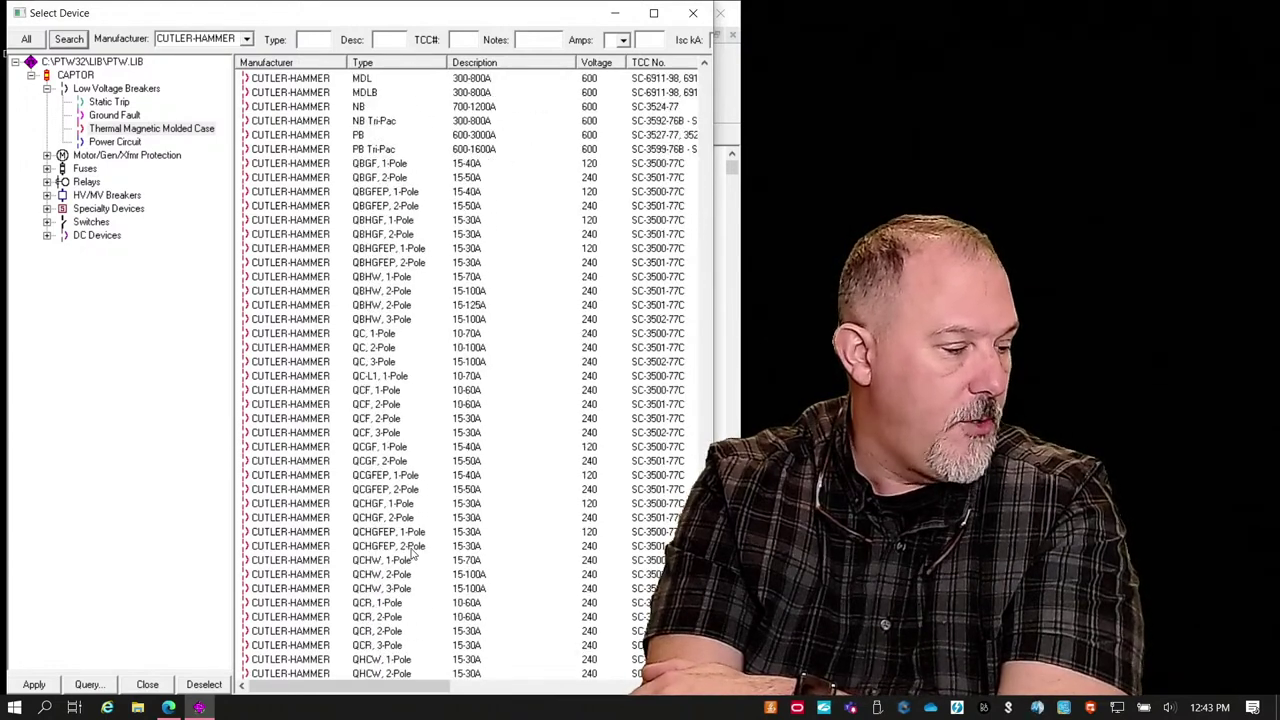
pyautogui.scroll(2, 410, 555)
pyautogui.scroll(14, 410, 555)
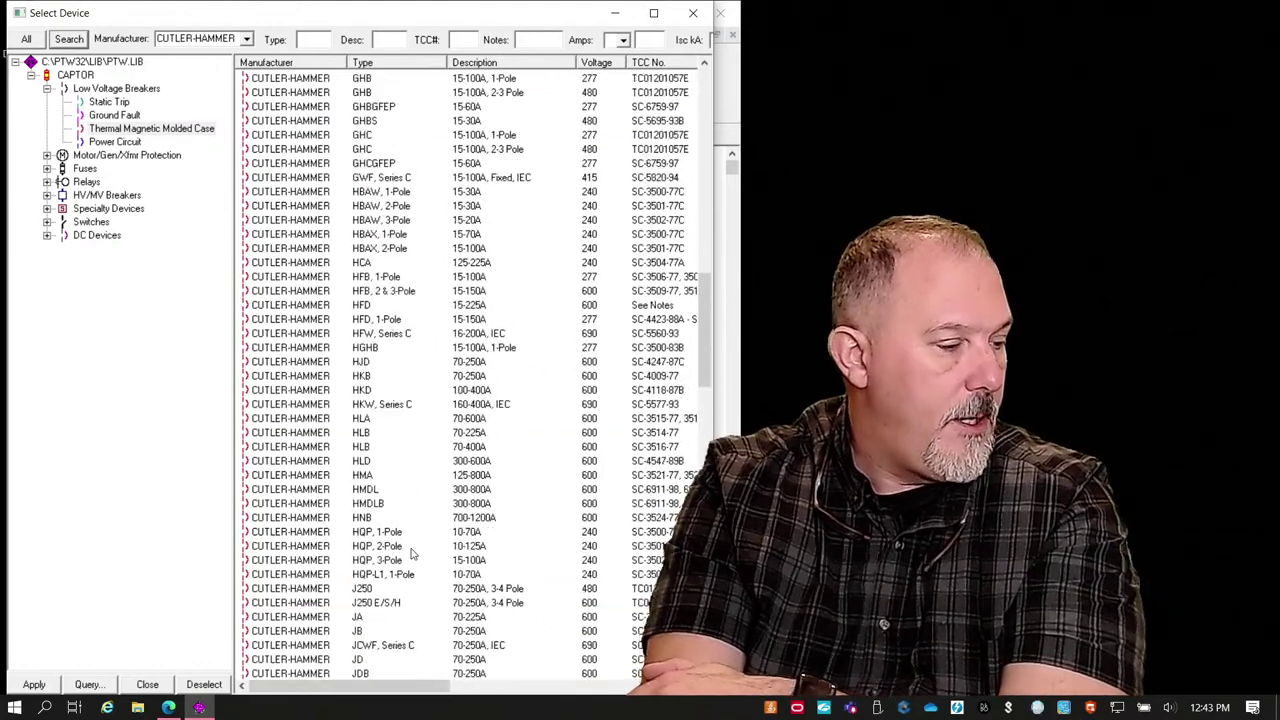
pyautogui.scroll(15, 410, 555)
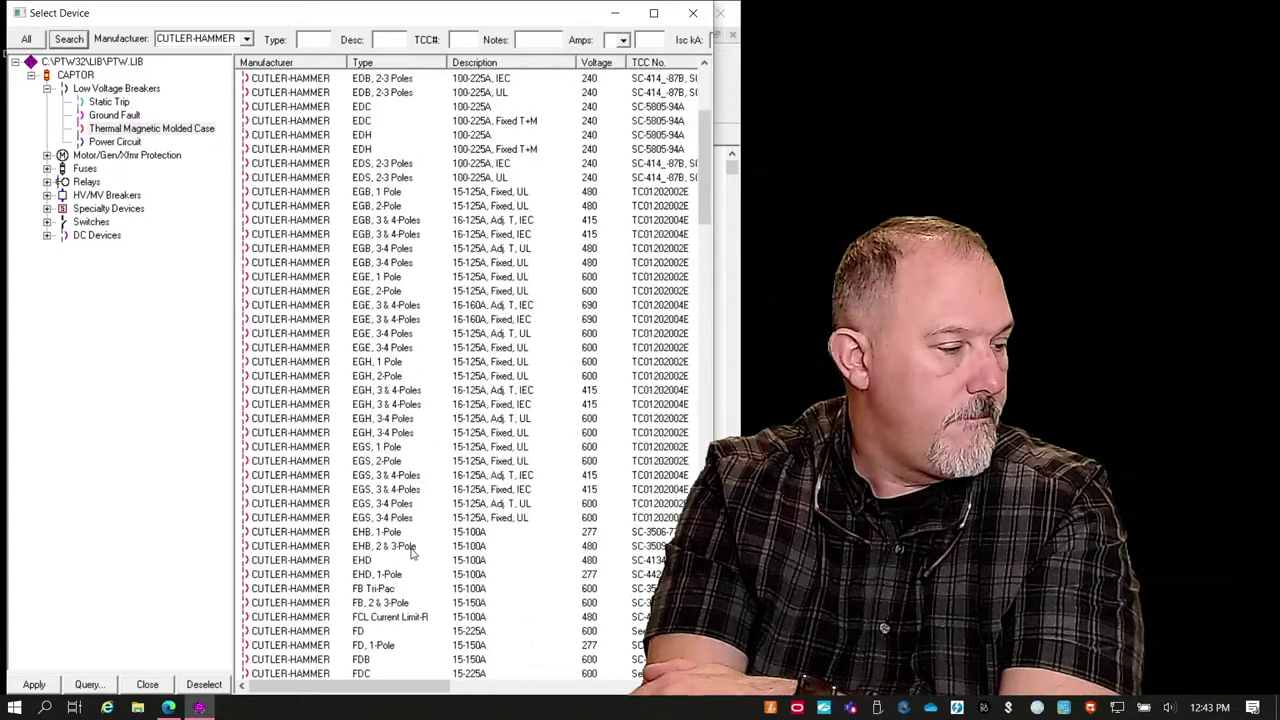
pyautogui.scroll(5, 410, 555)
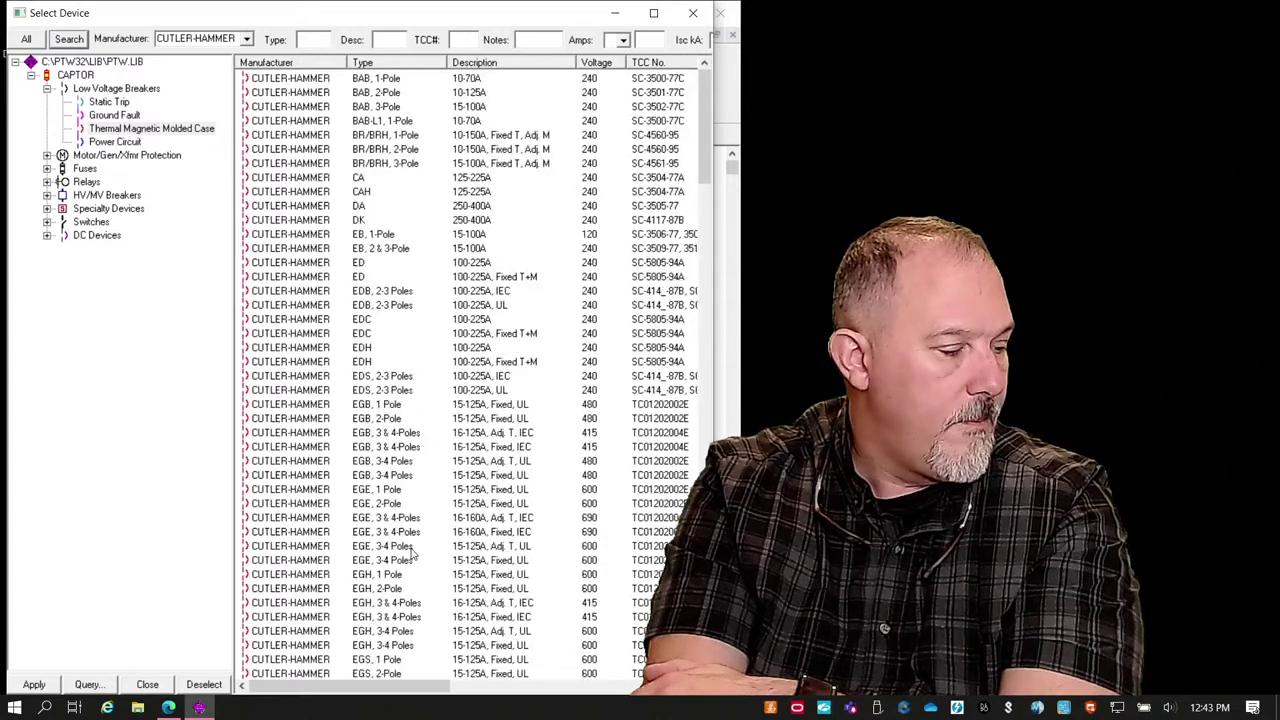
pyautogui.scroll(-10, 410, 555)
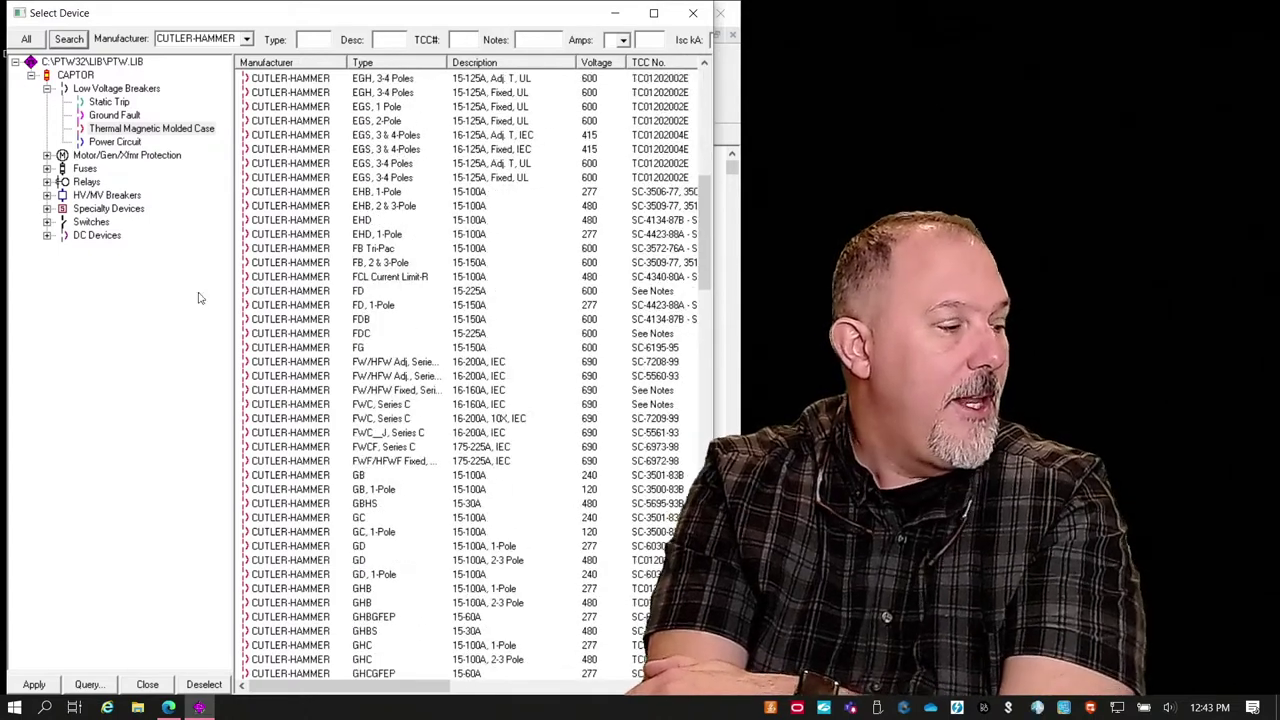
# Step: Replace PD-0002's library device with the Cutler-Hammer CHLD, Optim 550/750/1050 static trip breaker, LS (LTD=I4t), 63-600A
pyautogui.click(109, 104)
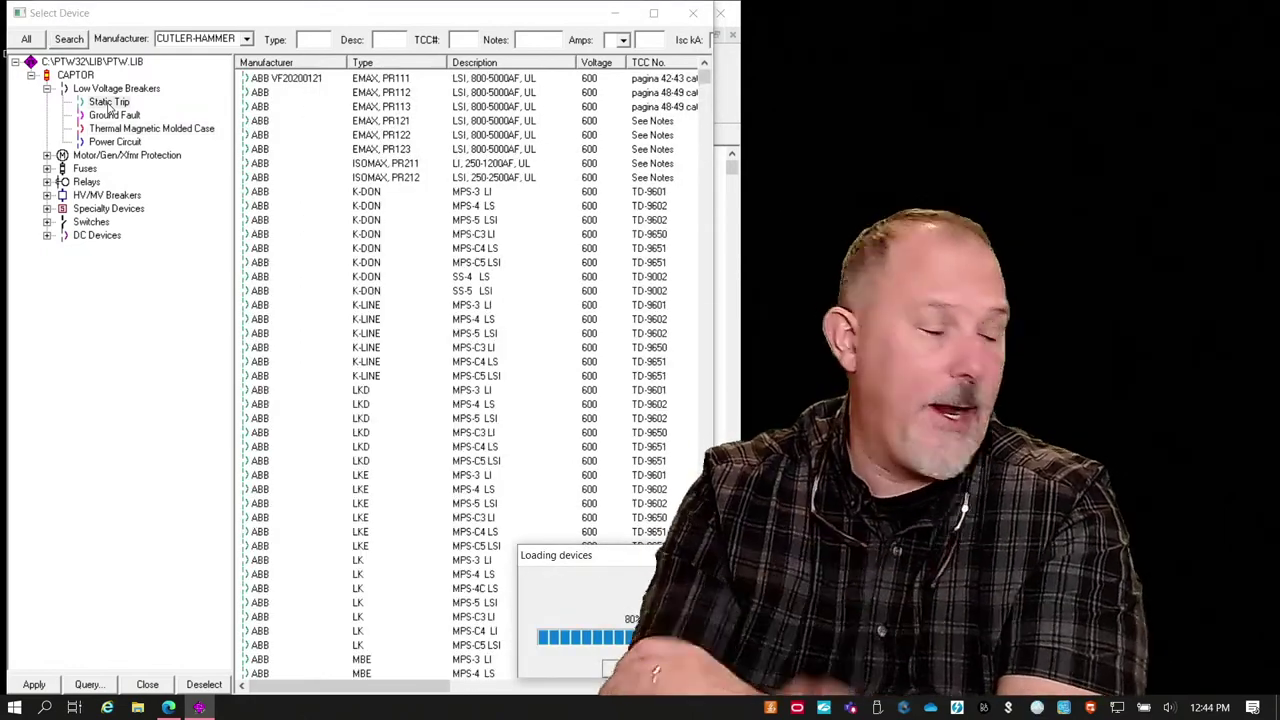
pyautogui.click(247, 40)
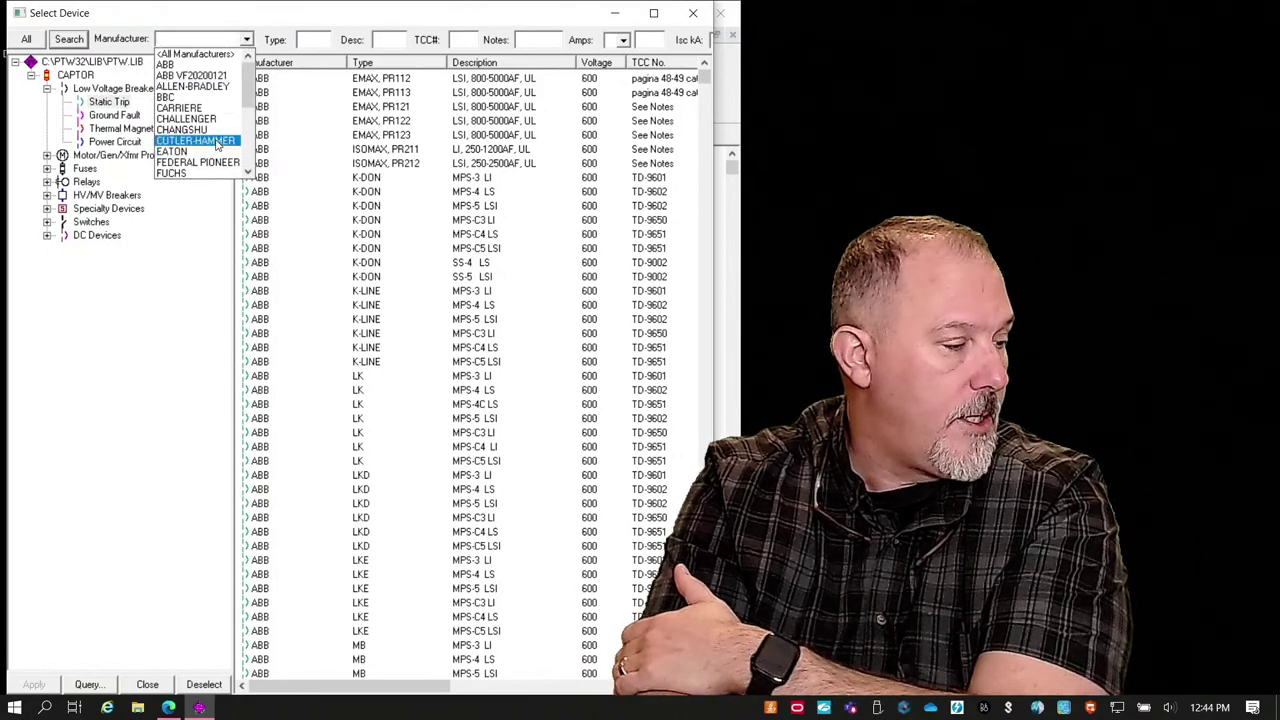
pyautogui.click(217, 143)
pyautogui.click(316, 207)
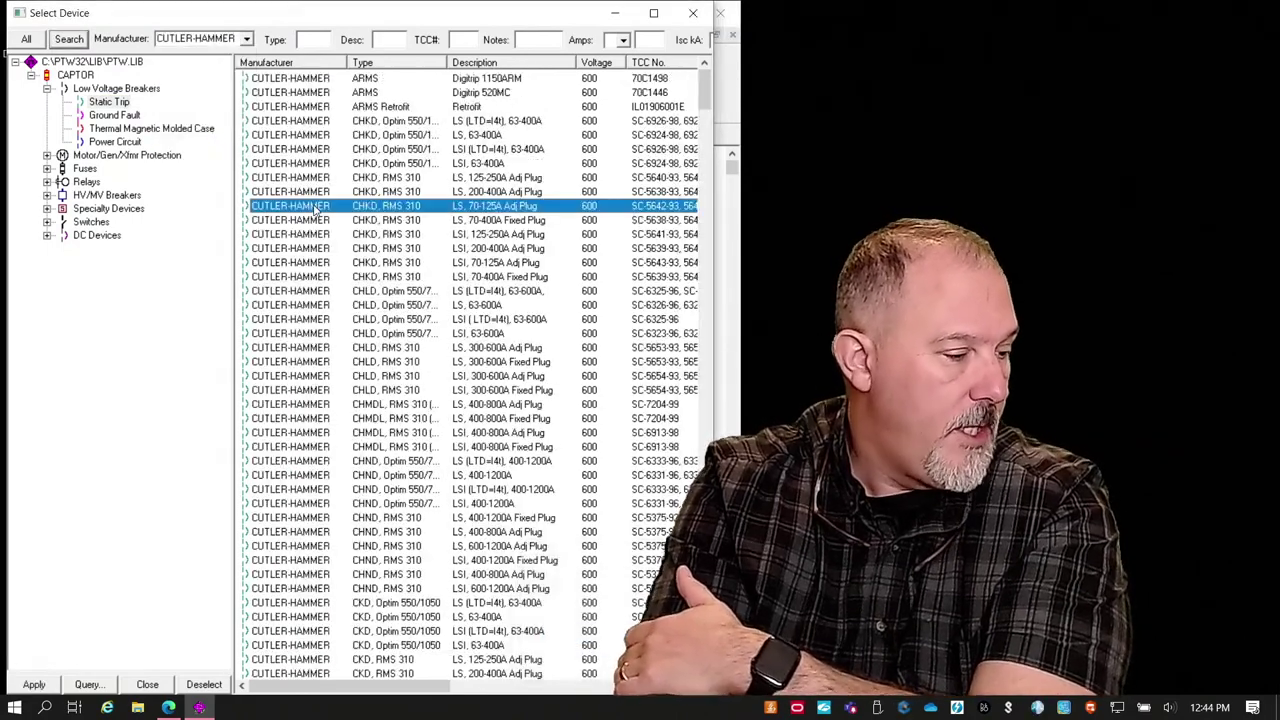
pyautogui.click(379, 293)
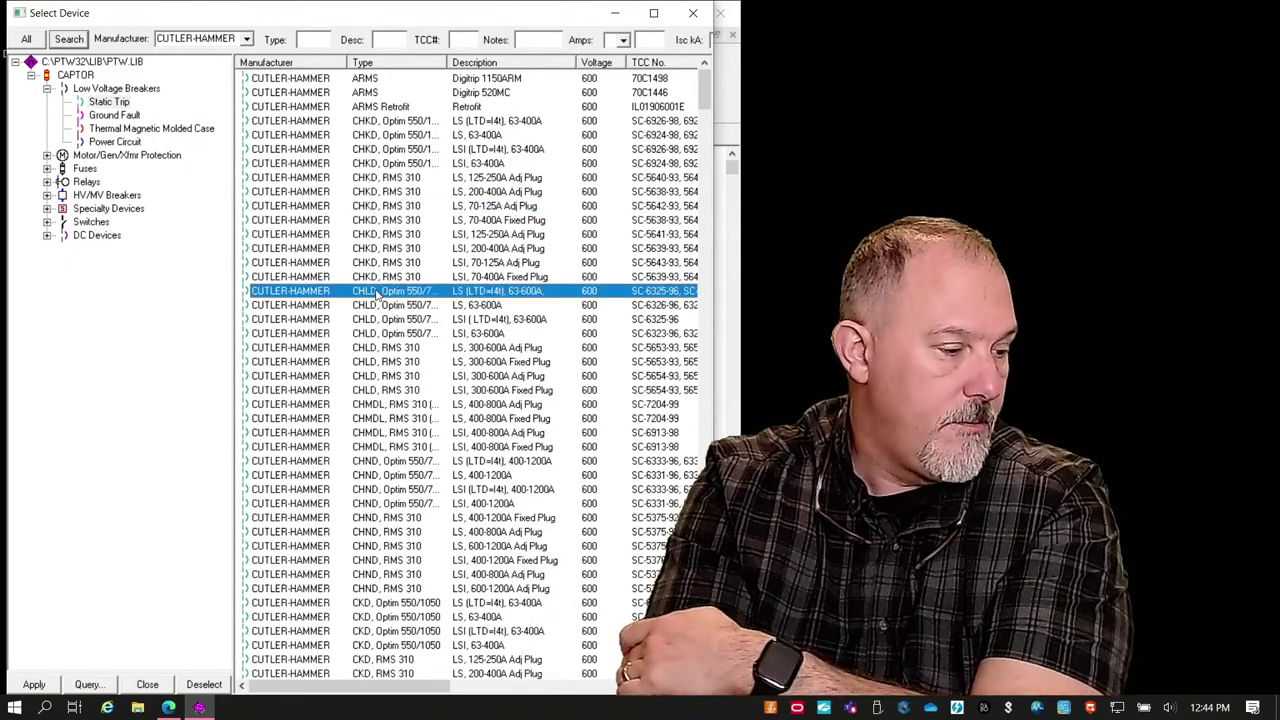
pyautogui.doubleClick(379, 293)
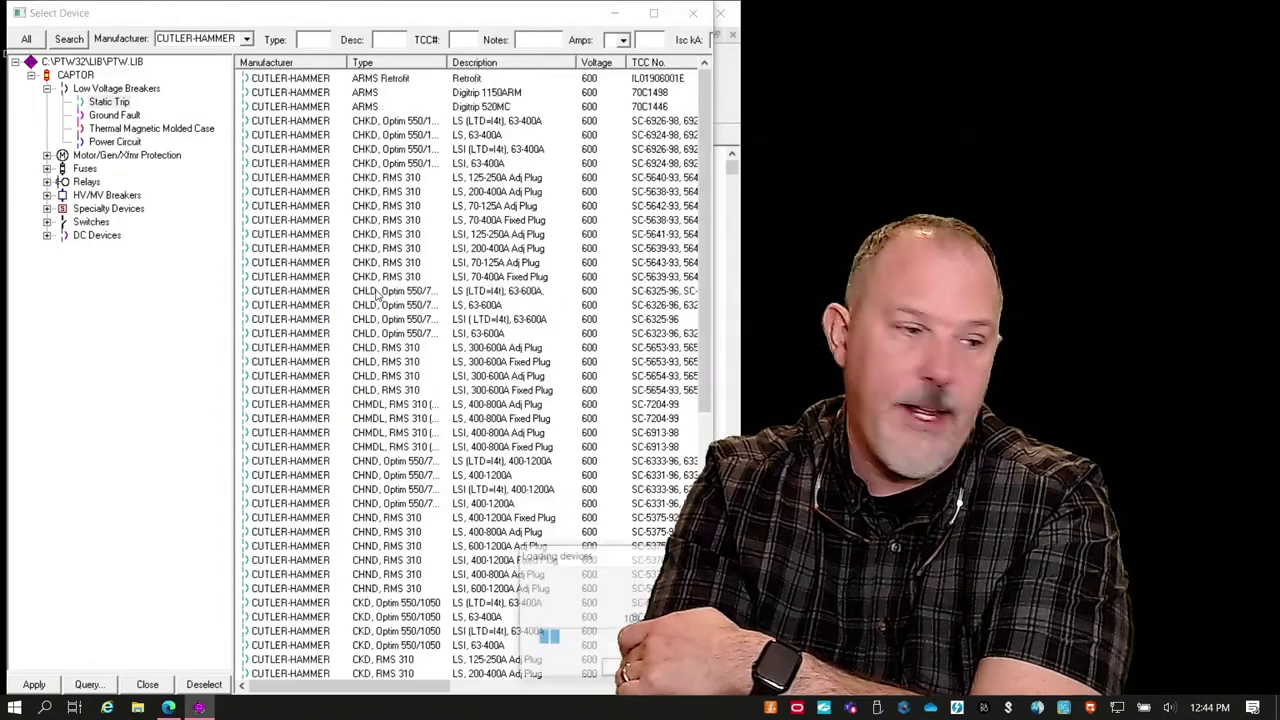
pyautogui.click(697, 16)
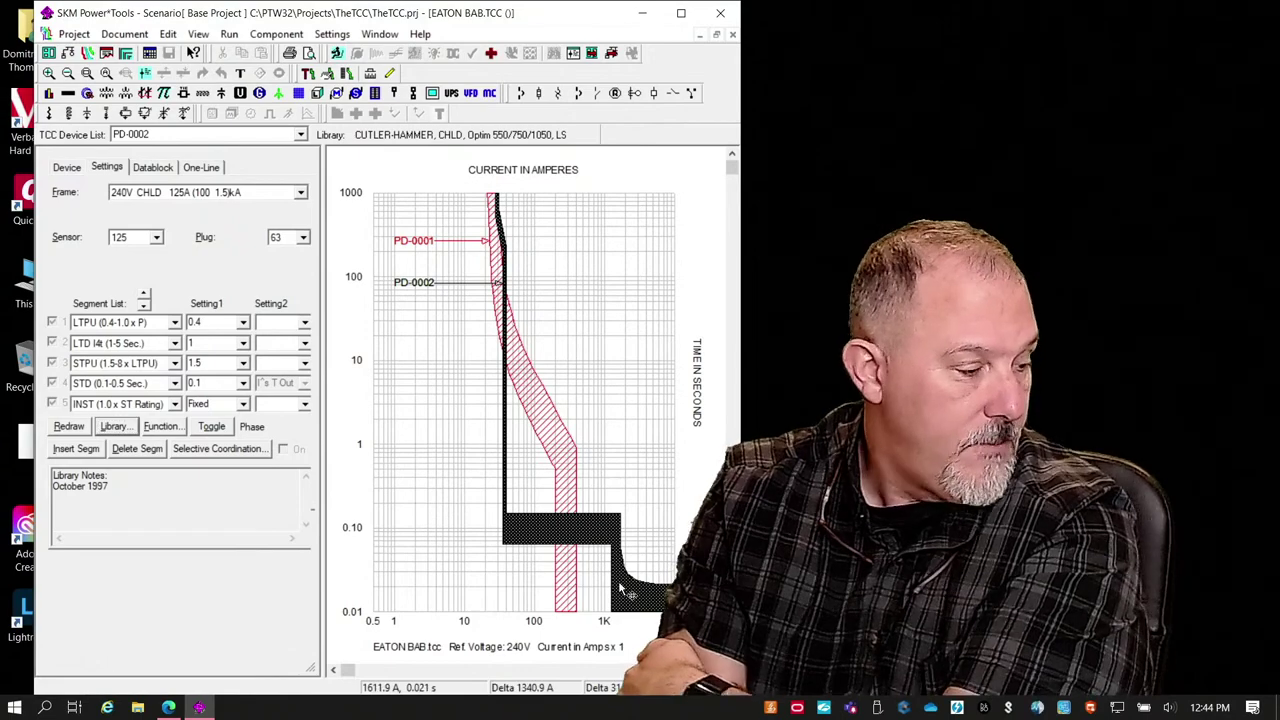
# Step: Choose the 240V CHLD 125A frame for PD-0002 and set its plug to 100
pyautogui.click(156, 240)
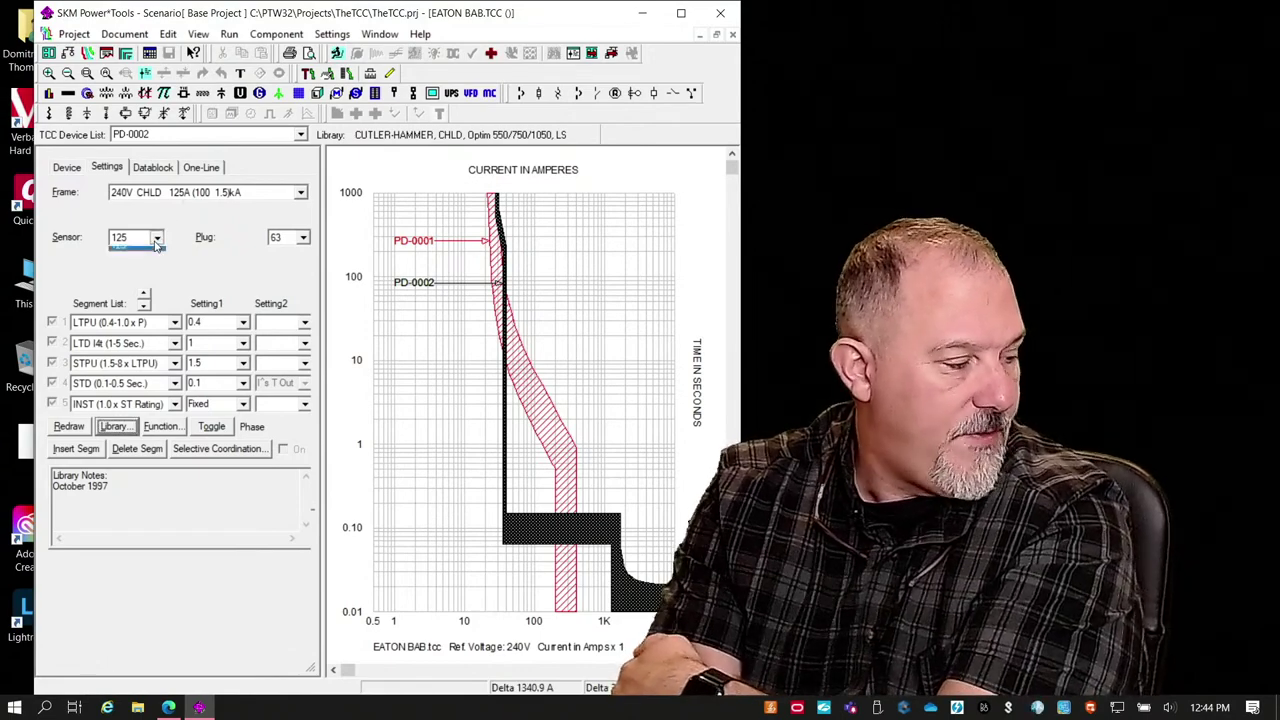
pyautogui.click(228, 193)
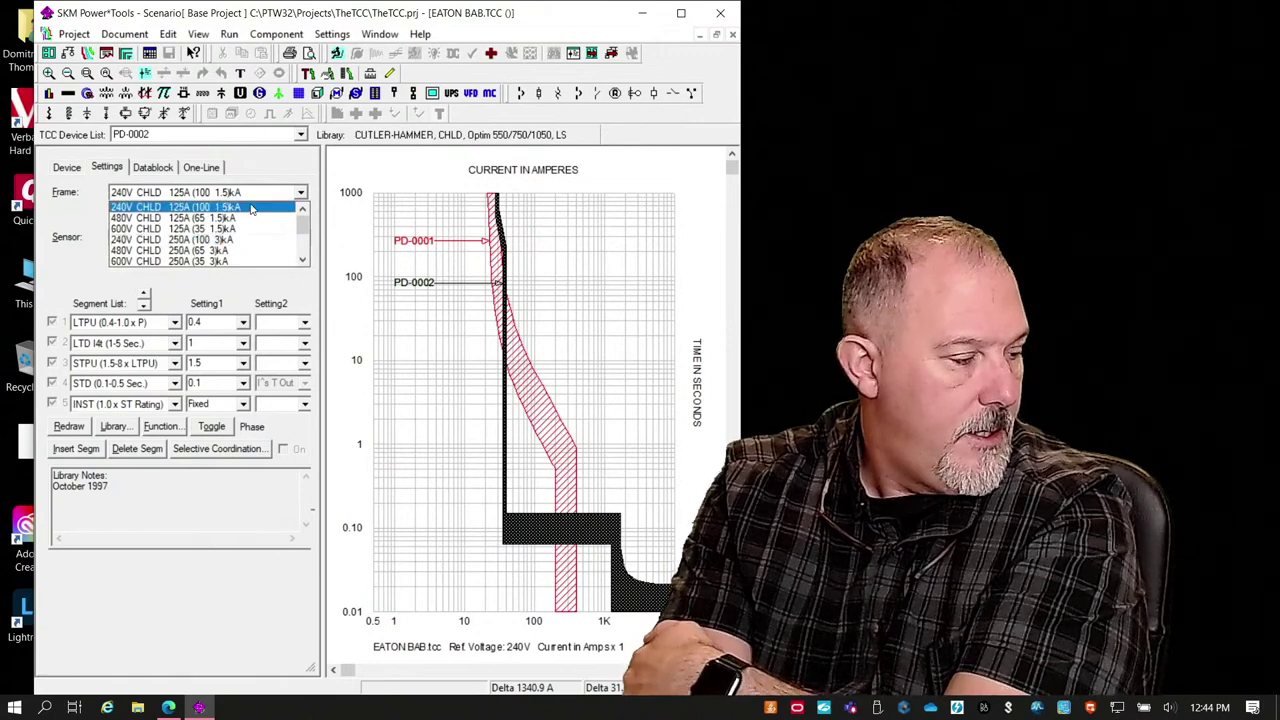
pyautogui.click(252, 207)
pyautogui.click(303, 238)
pyautogui.click(280, 285)
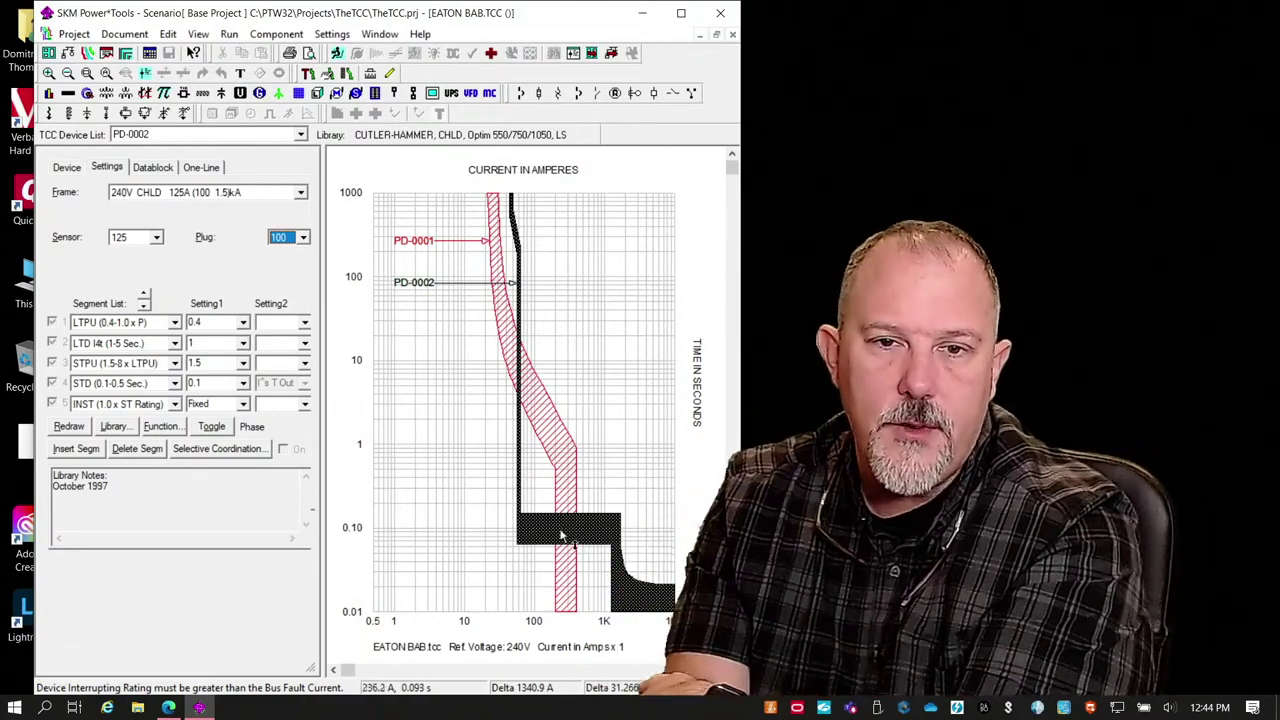
# Step: Raise PD-0002's short-time pickup to 8 on the plot and highlight the PD-0001 curve for comparison
pyautogui.moveTo(563, 535); pyautogui.dragTo(547, 594)
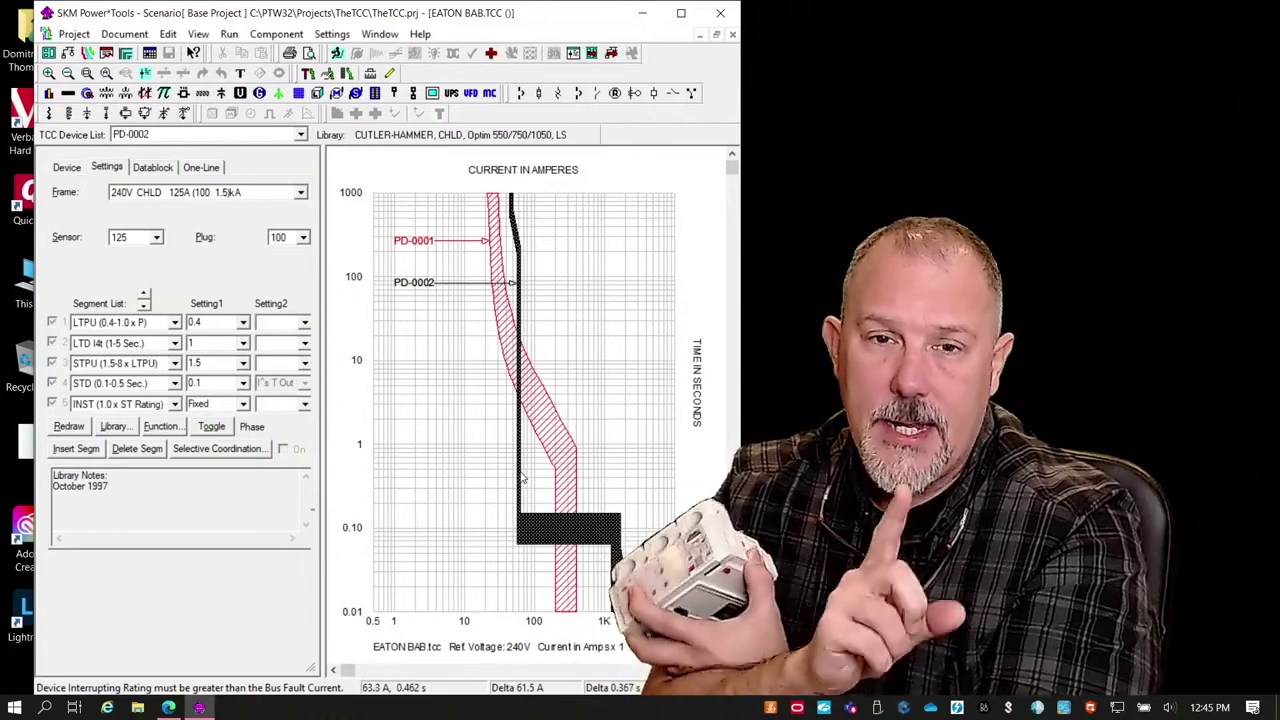
pyautogui.moveTo(521, 478); pyautogui.dragTo(603, 482)
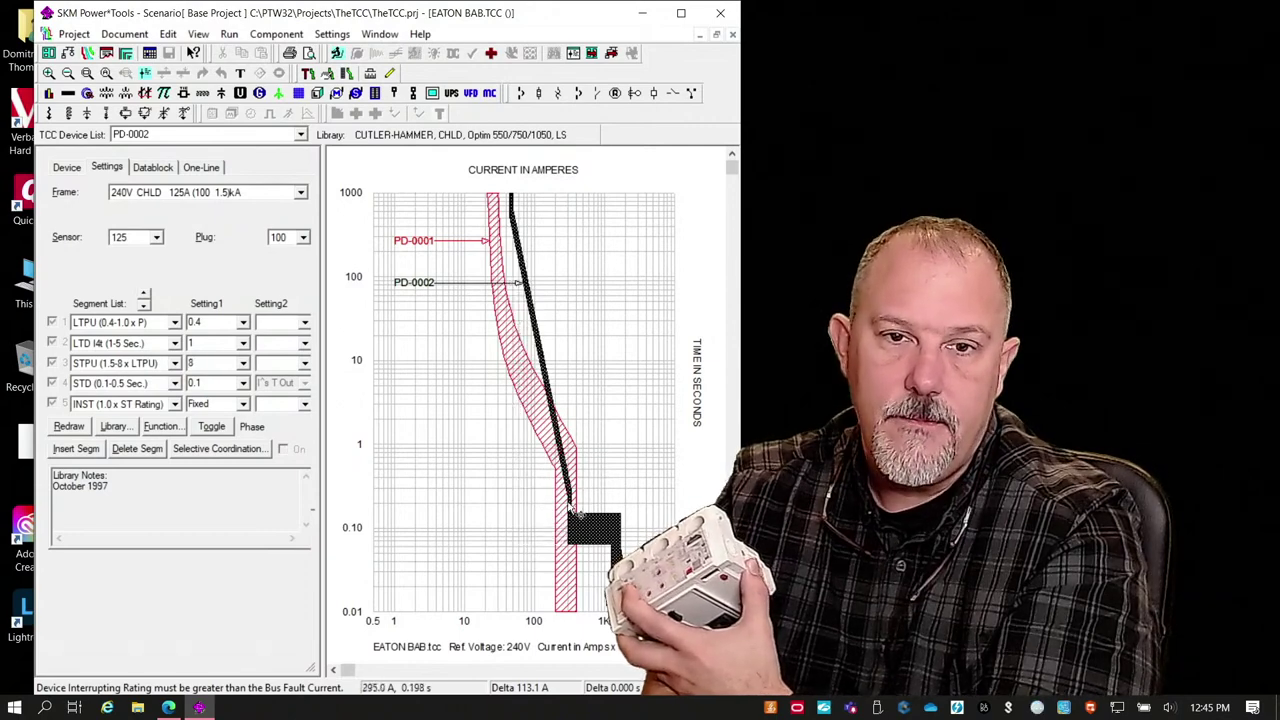
pyautogui.click(532, 509)
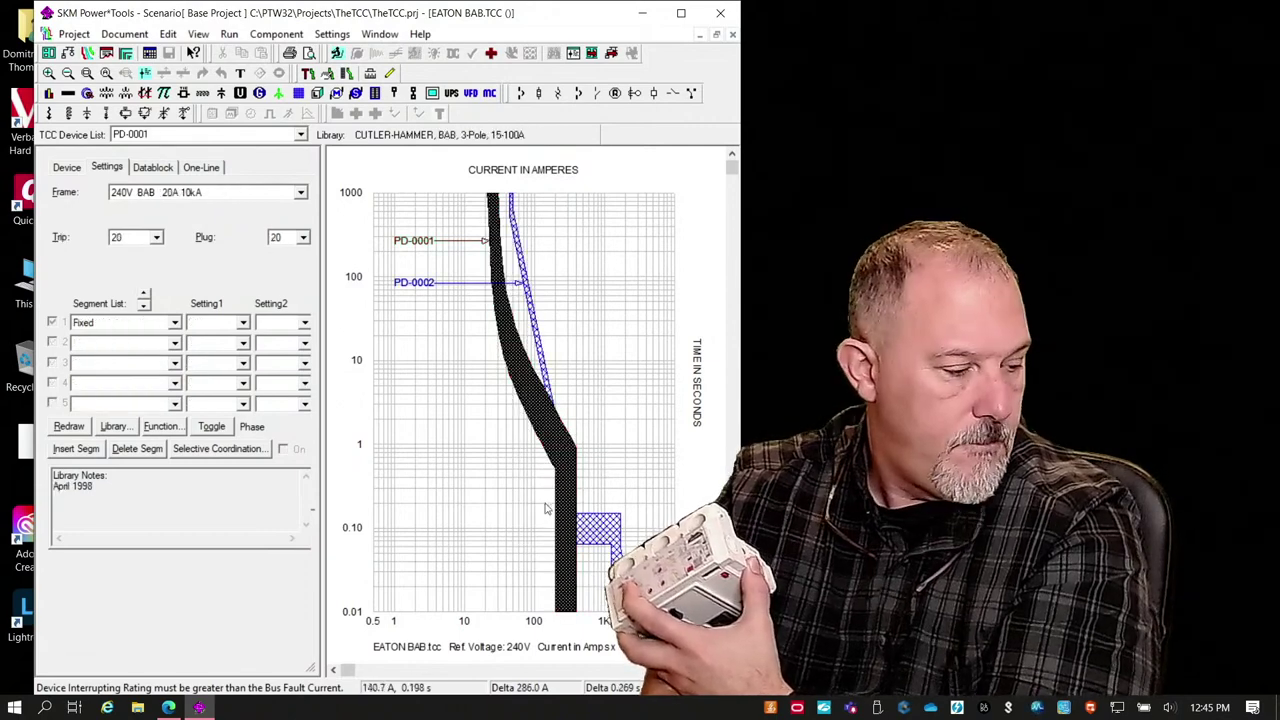
pyautogui.click(567, 495)
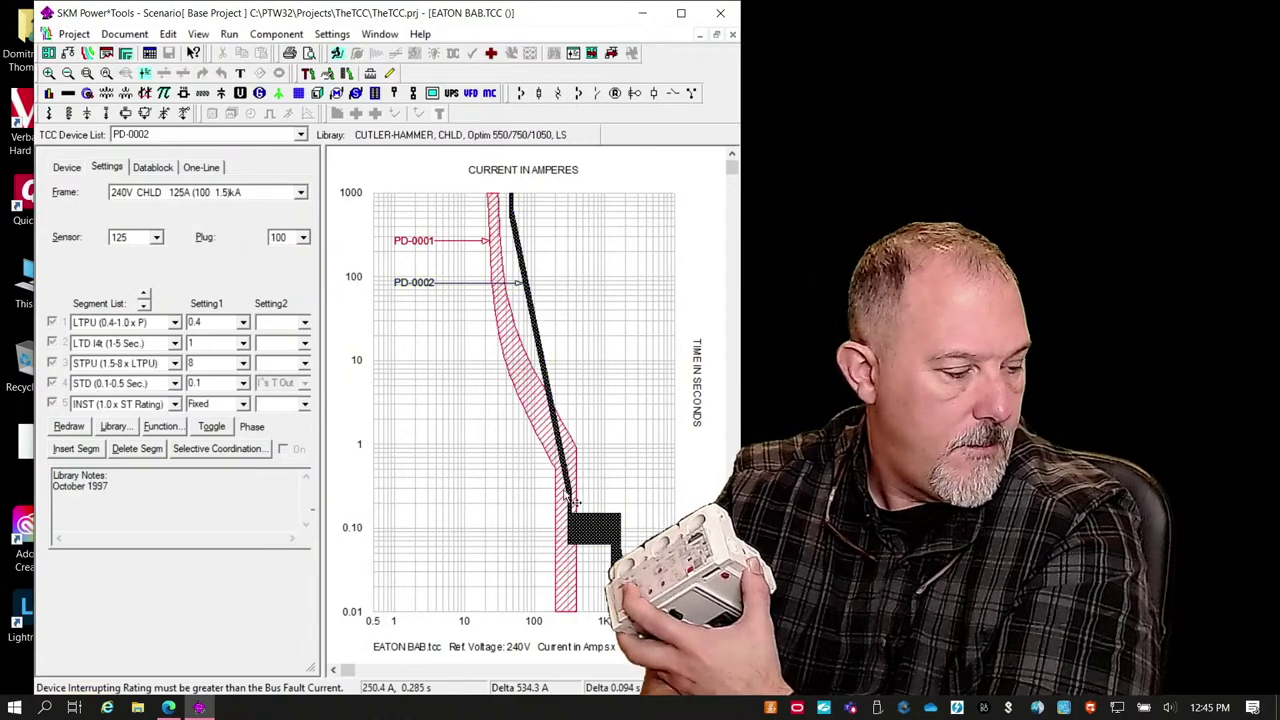
# Step: Move PD-0002's short-time delay to 0.5 and its short-time pickup to 2.1 and back to 8, comparing it with PD-0001
pyautogui.moveTo(583, 517); pyautogui.dragTo(563, 463)
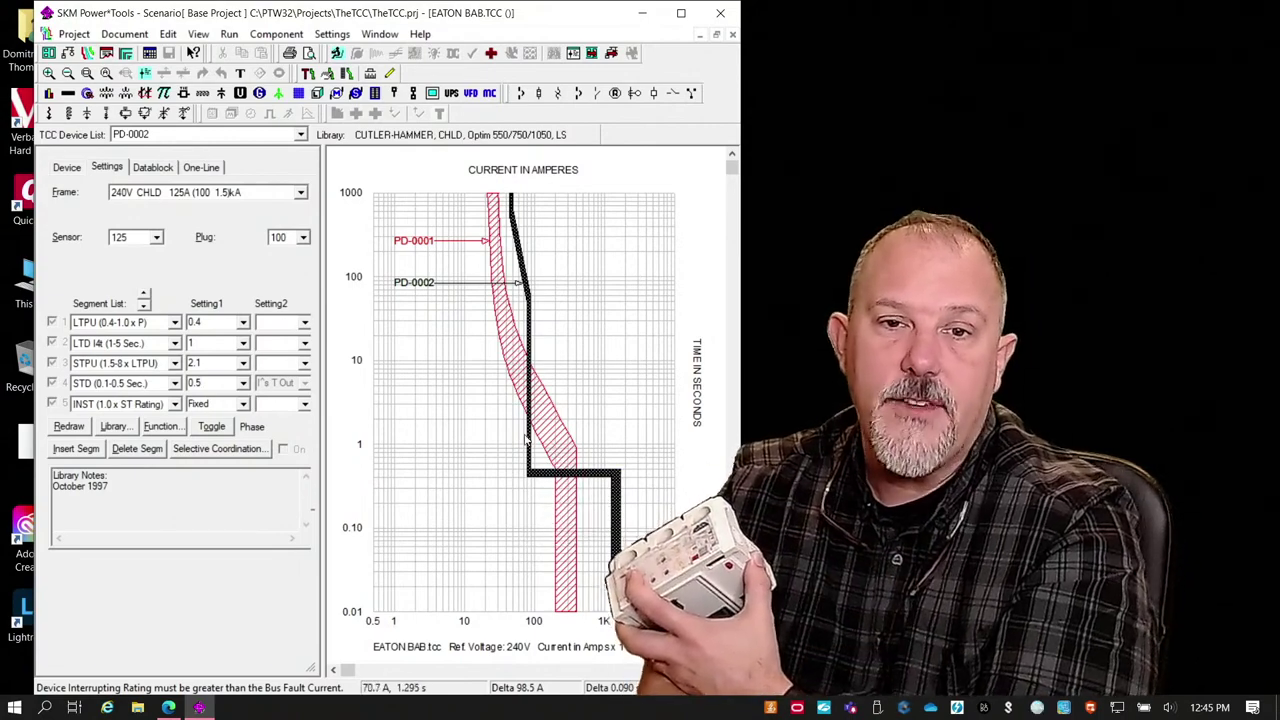
pyautogui.moveTo(538, 450); pyautogui.dragTo(590, 450)
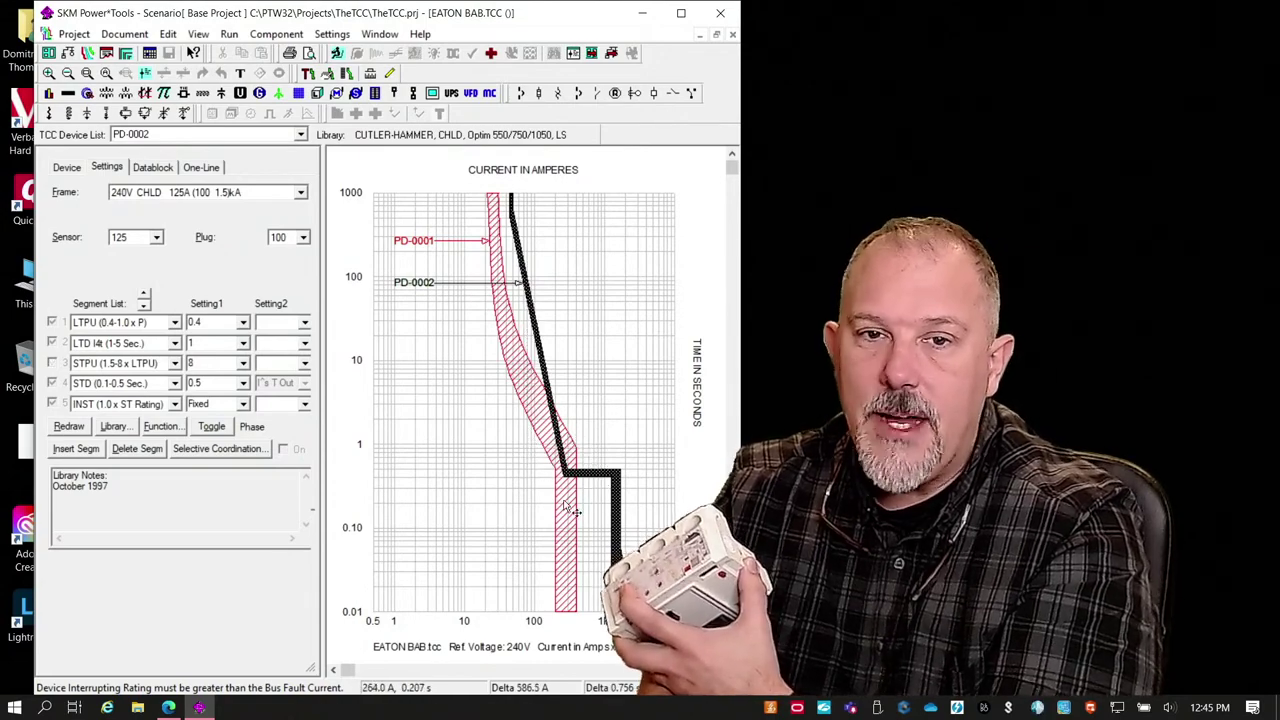
pyautogui.click(566, 510)
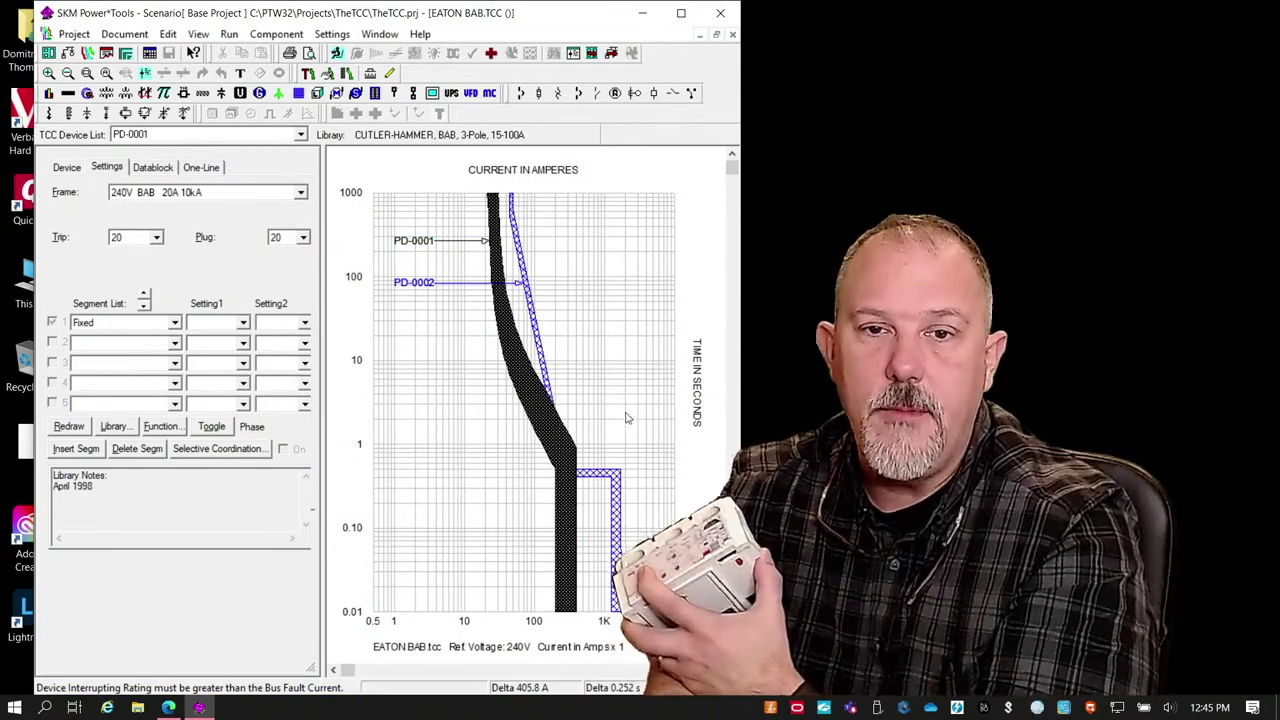
pyautogui.click(604, 476)
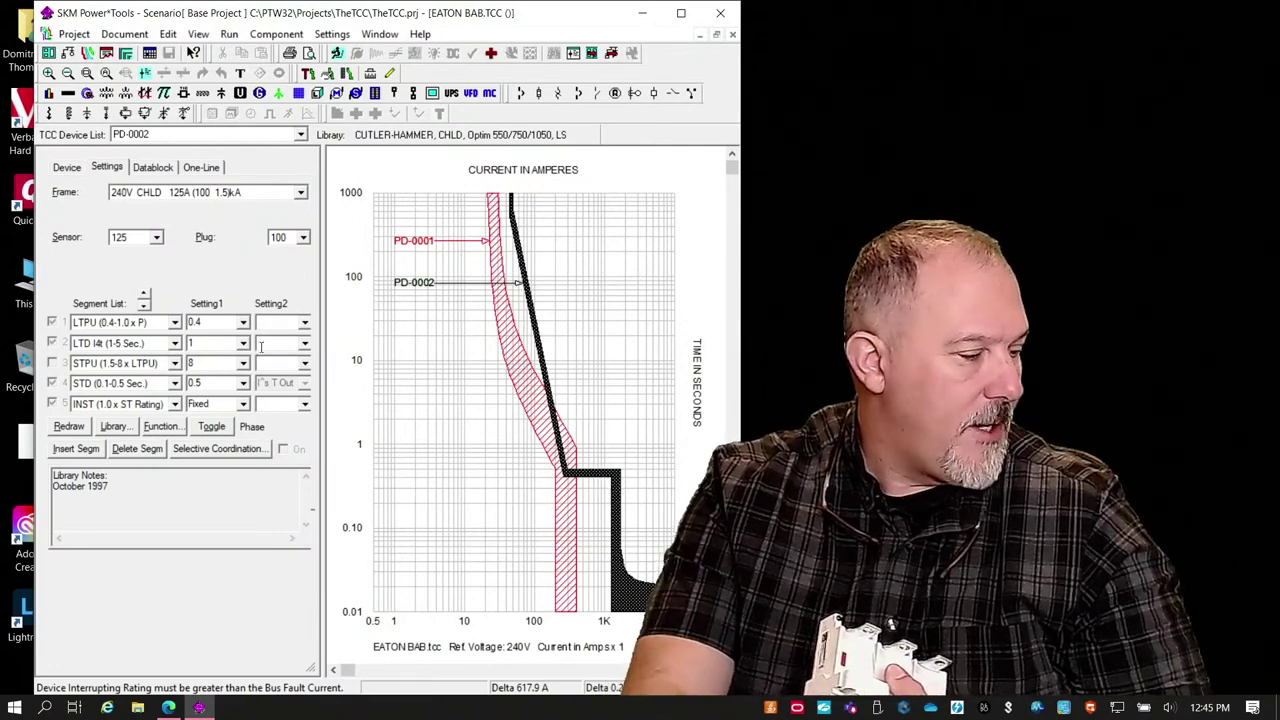
# Step: Set PD-0002's long-time pickup (LTPU) to 1
pyautogui.click(243, 323)
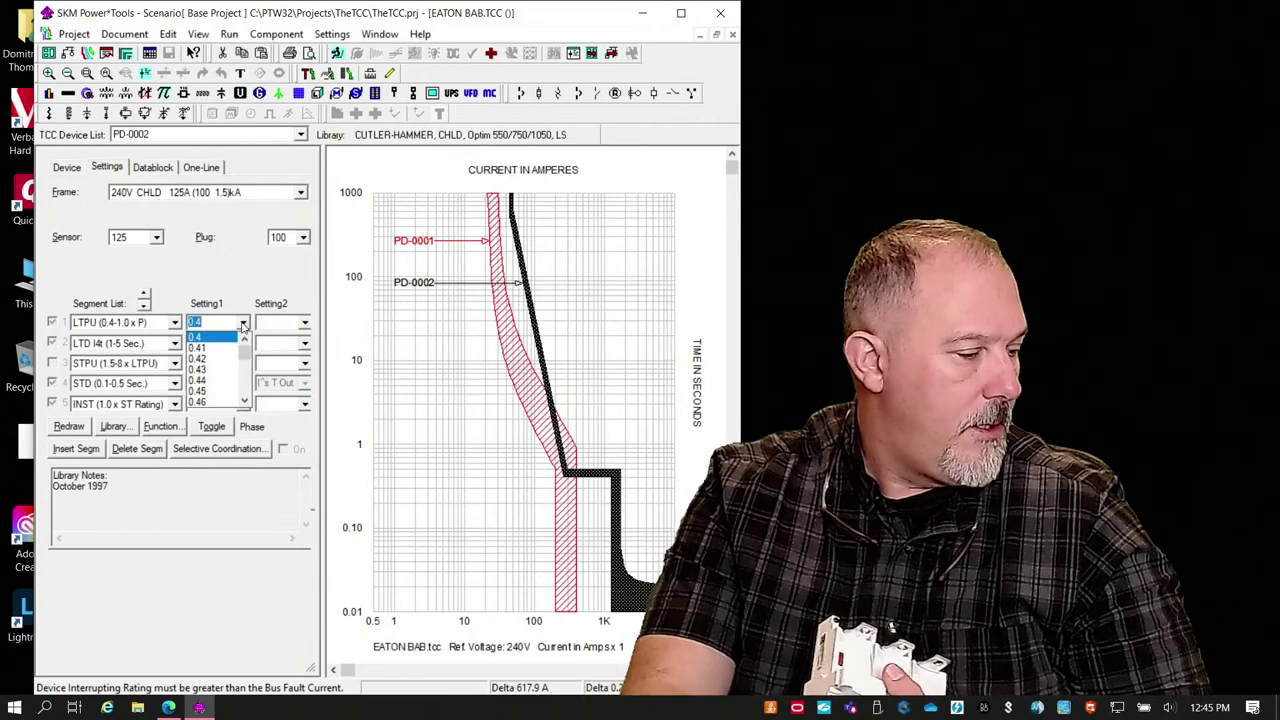
pyautogui.scroll(-9, 222, 370)
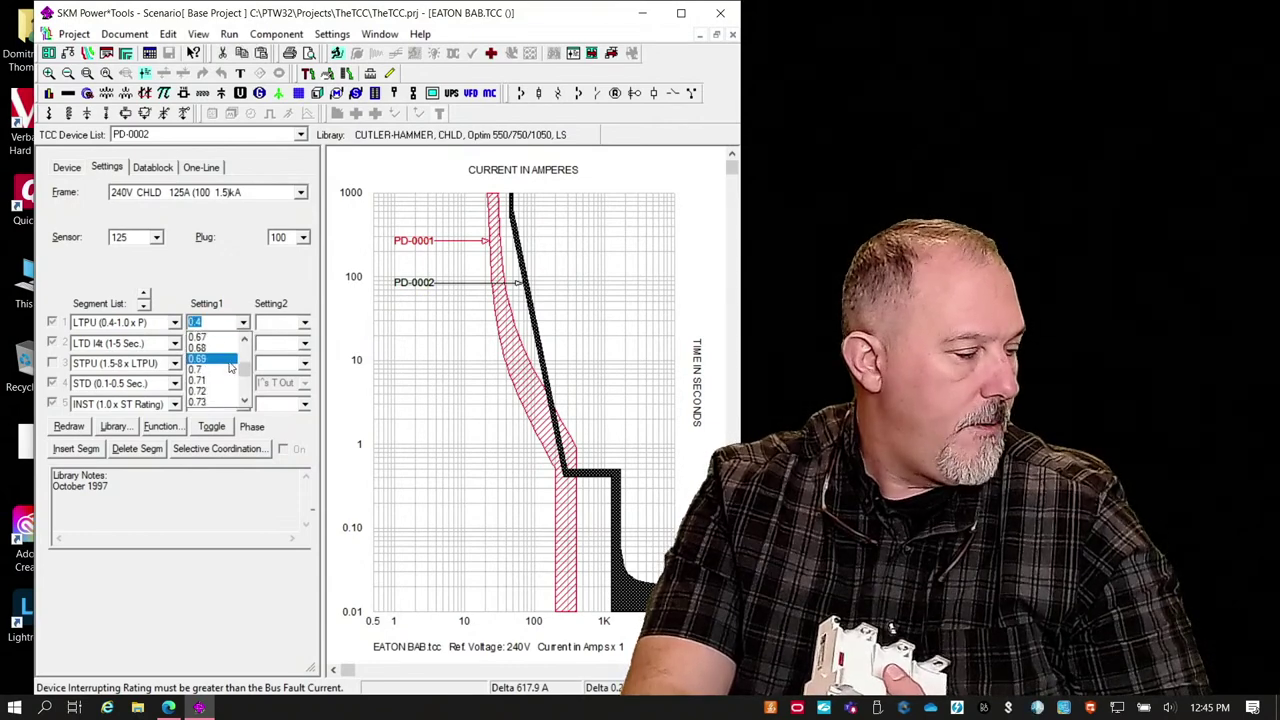
pyautogui.scroll(-9, 225, 380)
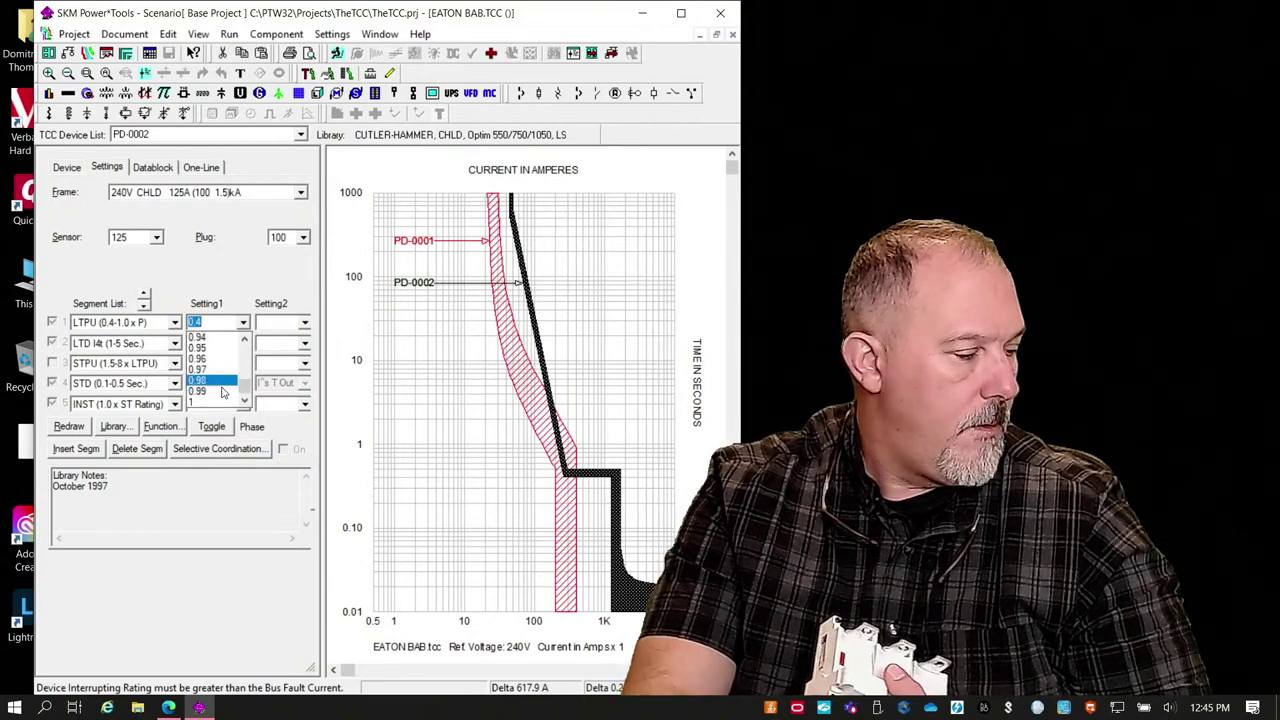
pyautogui.click(200, 402)
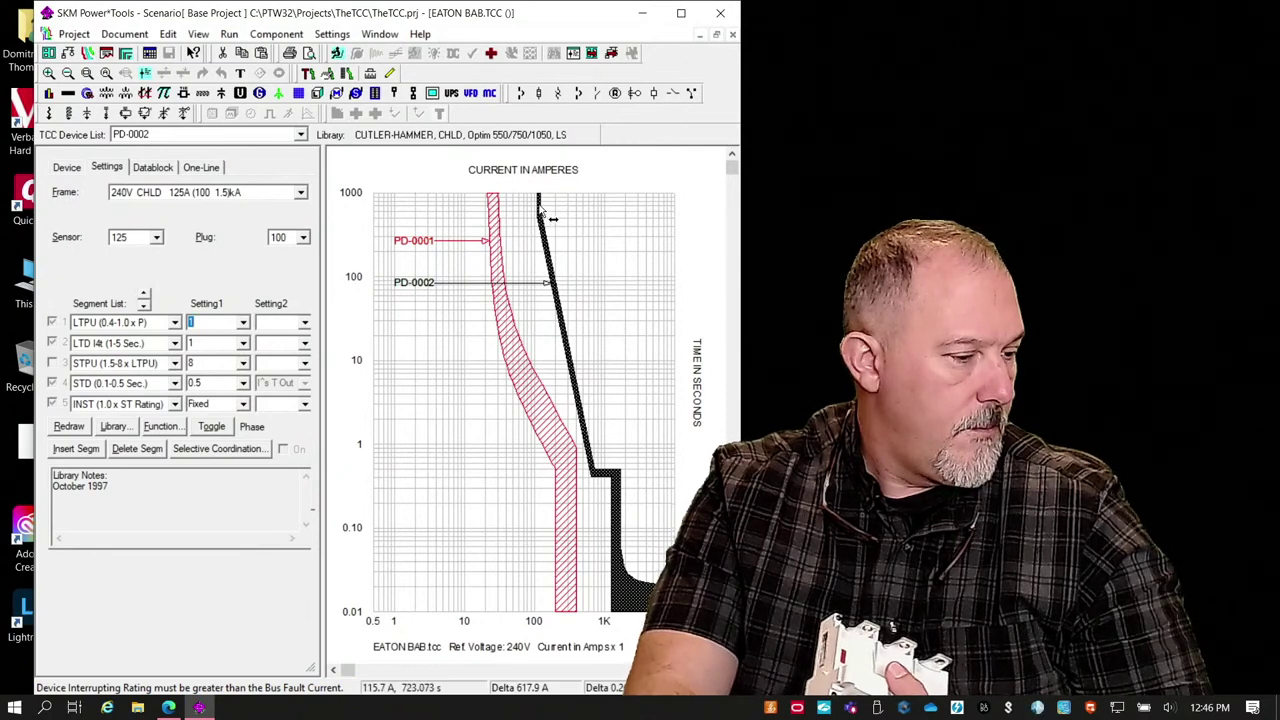
# Step: Shift PD-0002's long-time pickup on the plot to 0.69 and 0.4, and finish at 0.93
pyautogui.moveTo(552, 222); pyautogui.dragTo(537, 210)
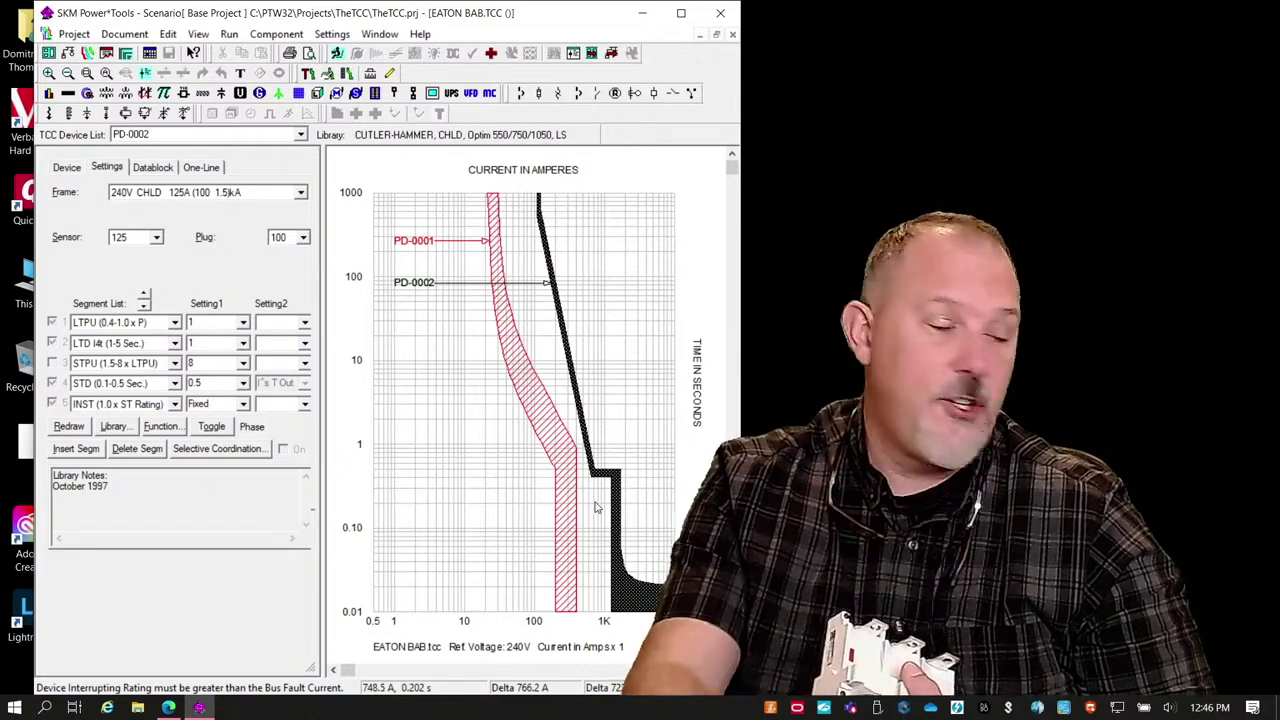
pyautogui.moveTo(541, 210); pyautogui.dragTo(528, 210)
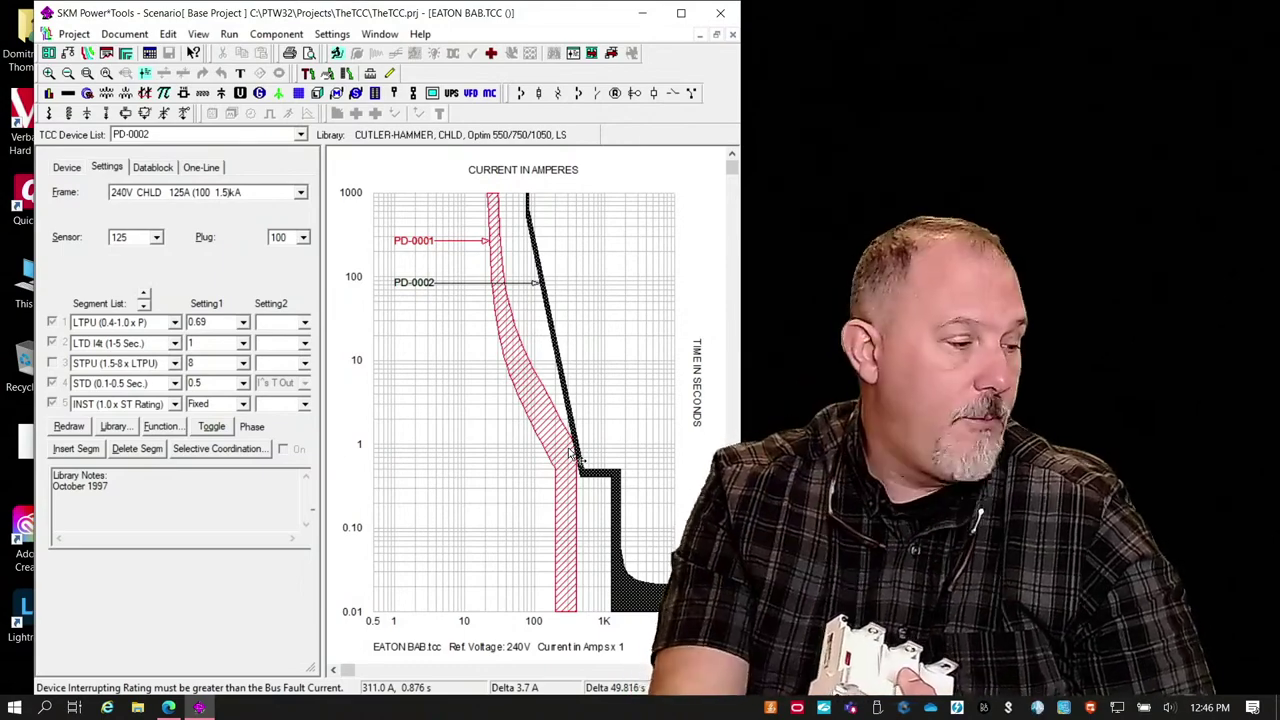
pyautogui.moveTo(532, 205); pyautogui.dragTo(503, 208)
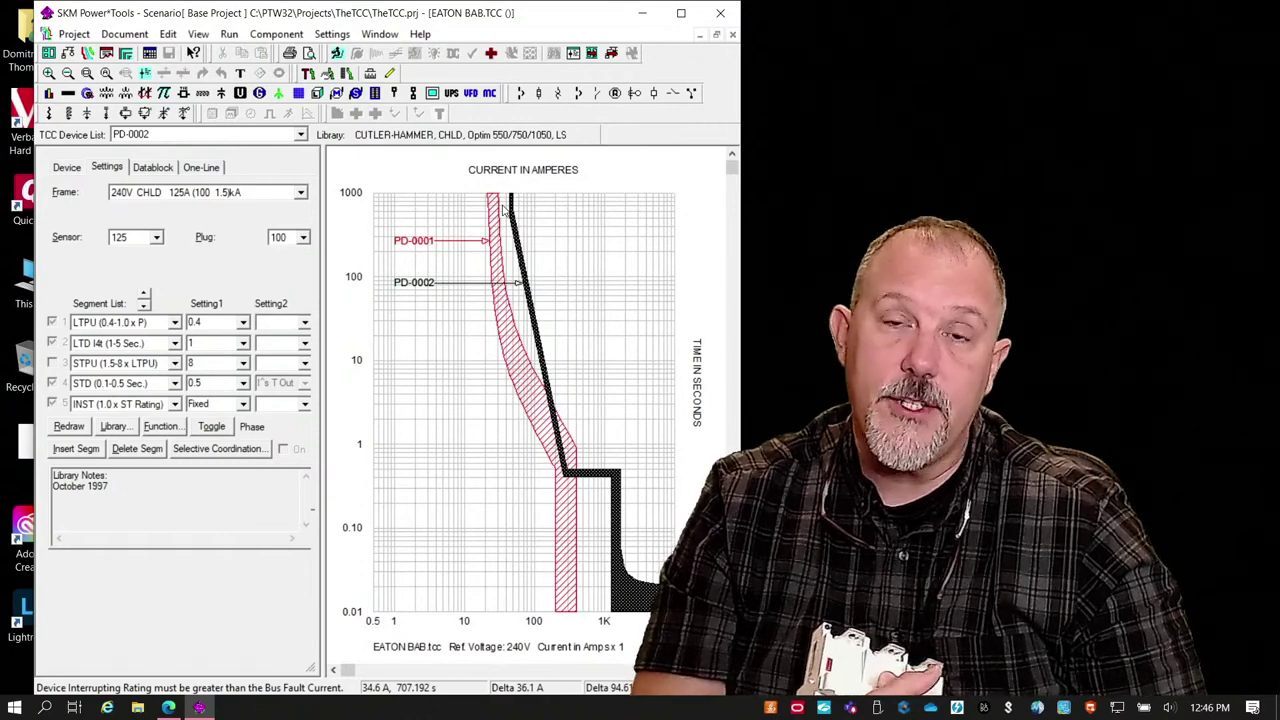
pyautogui.moveTo(512, 208); pyautogui.dragTo(547, 228)
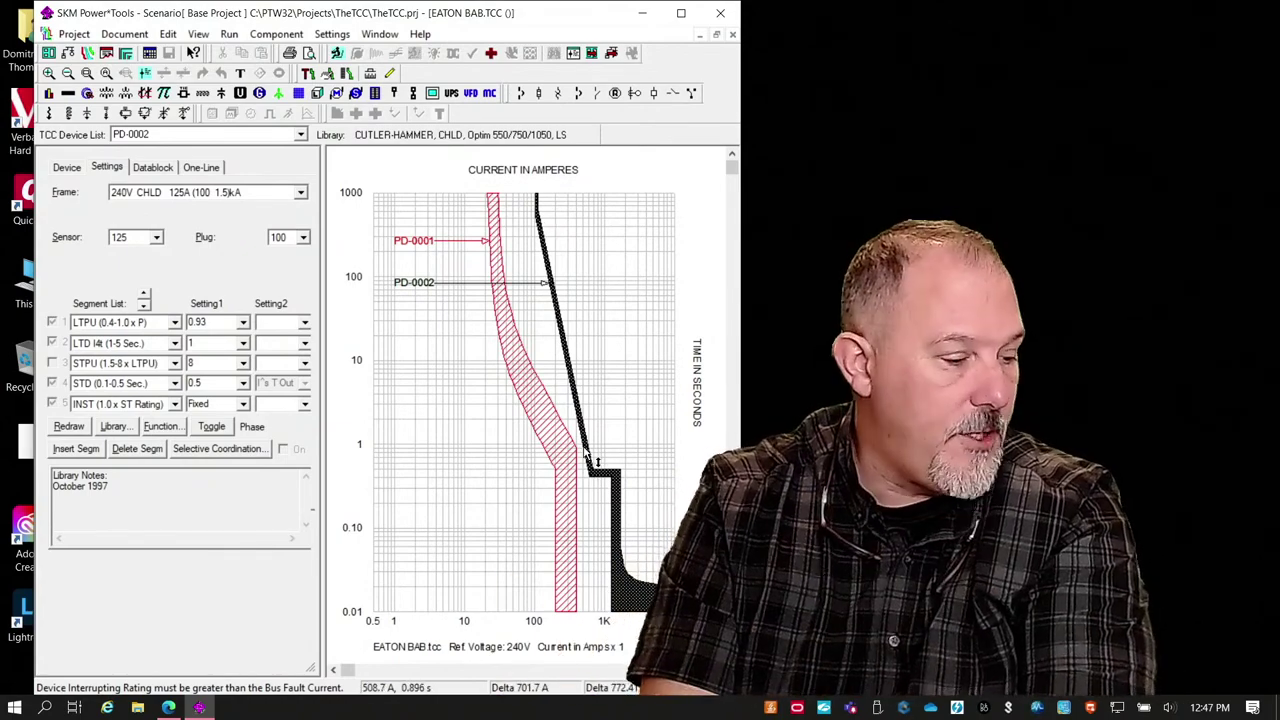
pyautogui.click(633, 558)
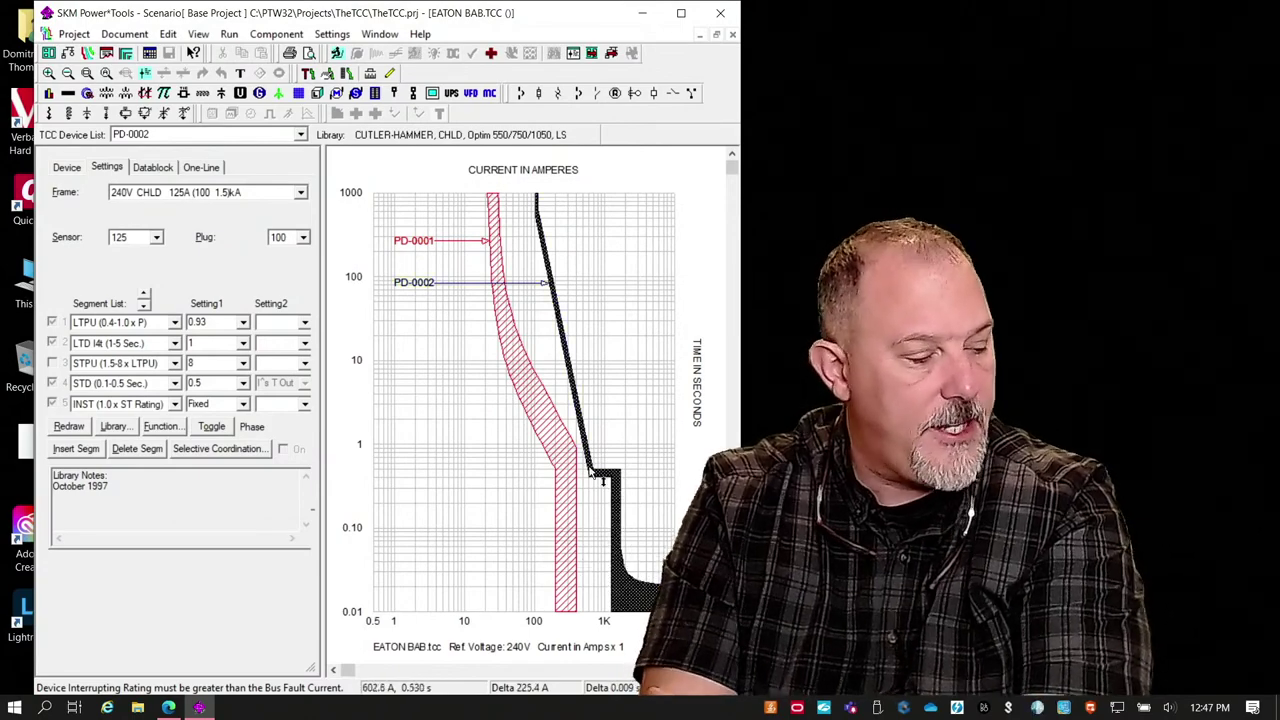
# Step: Reshape PD-0002 with long-time delay 5 and short-time delay 0.17, finishing with the long-time delay at 1 and the short-time delay at 0.1
pyautogui.moveTo(585, 445); pyautogui.dragTo(606, 527)
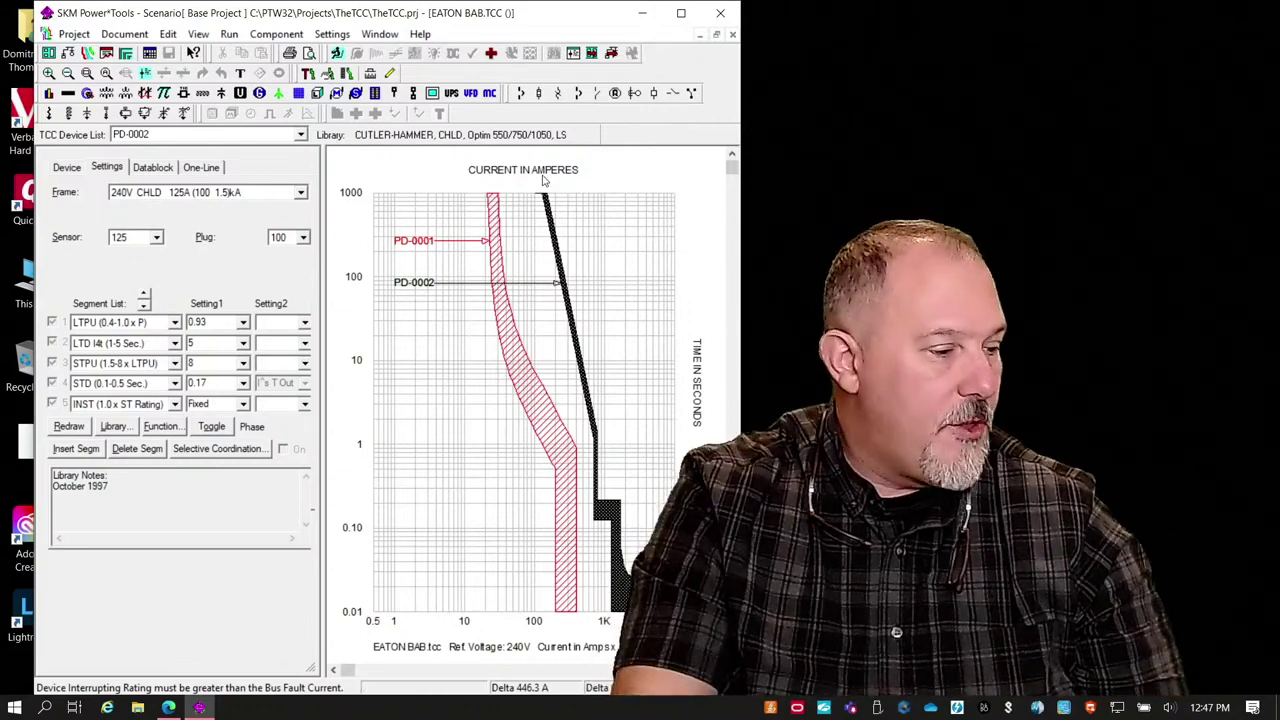
pyautogui.moveTo(555, 210); pyautogui.dragTo(517, 208)
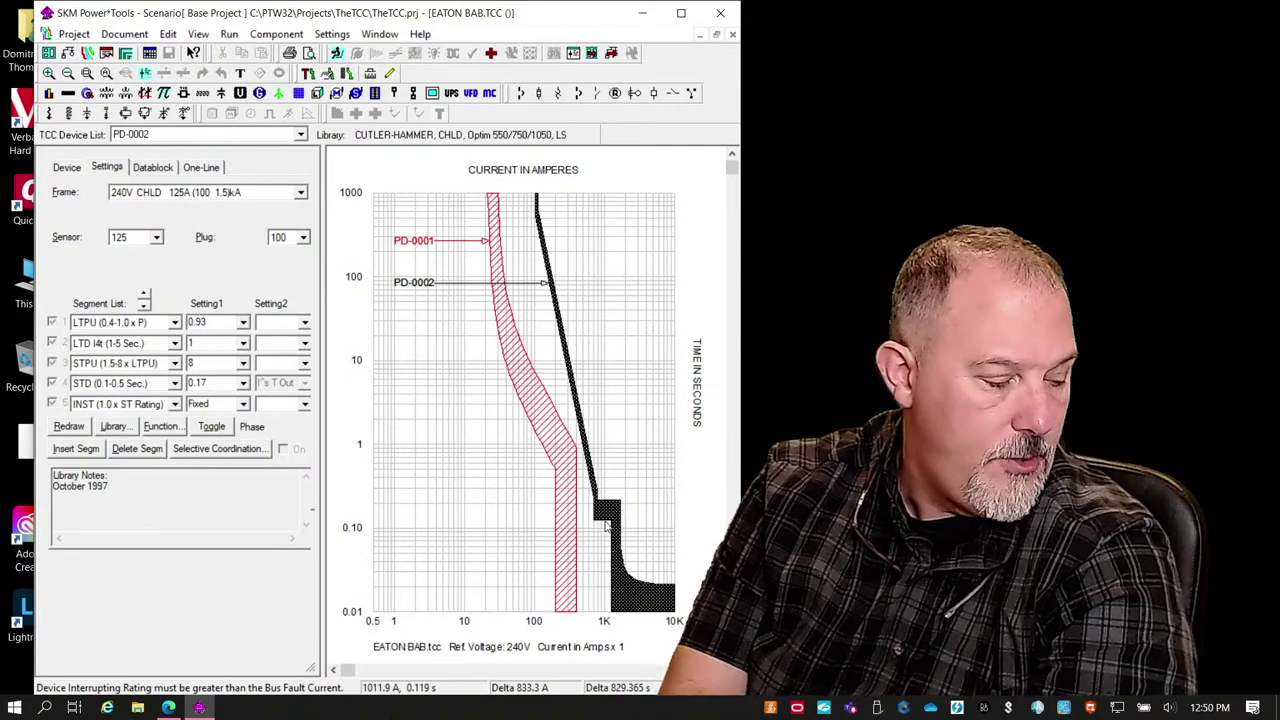
pyautogui.moveTo(606, 527); pyautogui.dragTo(606, 568)
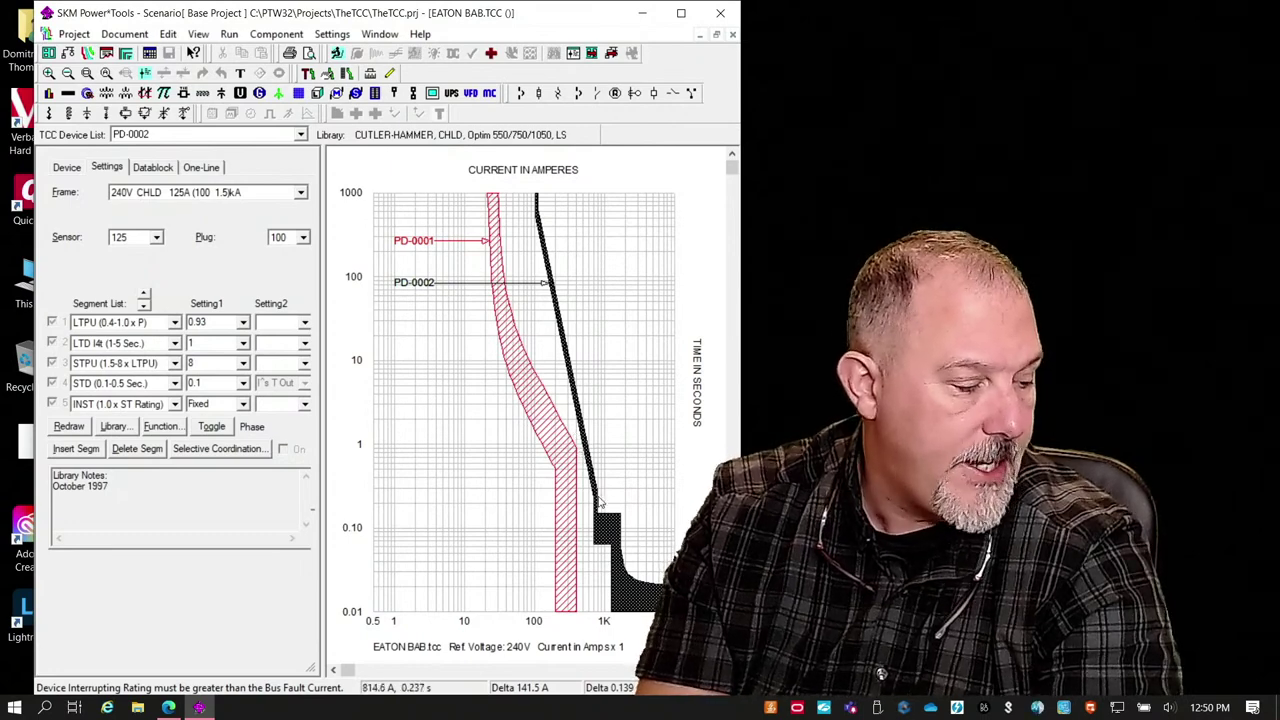
# Step: Lower PD-0002's short-time pickup to 5.2 and move its short-time delay up to 0.5 and back to 0.1
pyautogui.moveTo(600, 500); pyautogui.dragTo(589, 515)
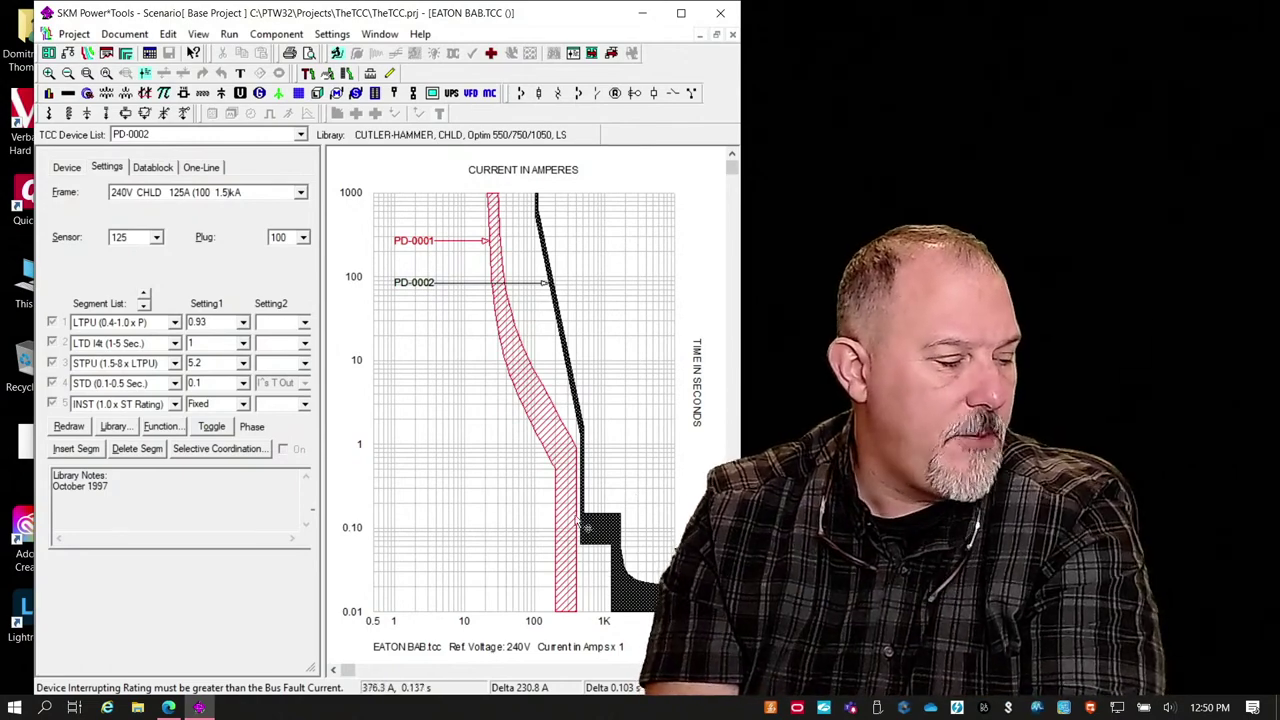
pyautogui.moveTo(590, 530); pyautogui.dragTo(601, 453)
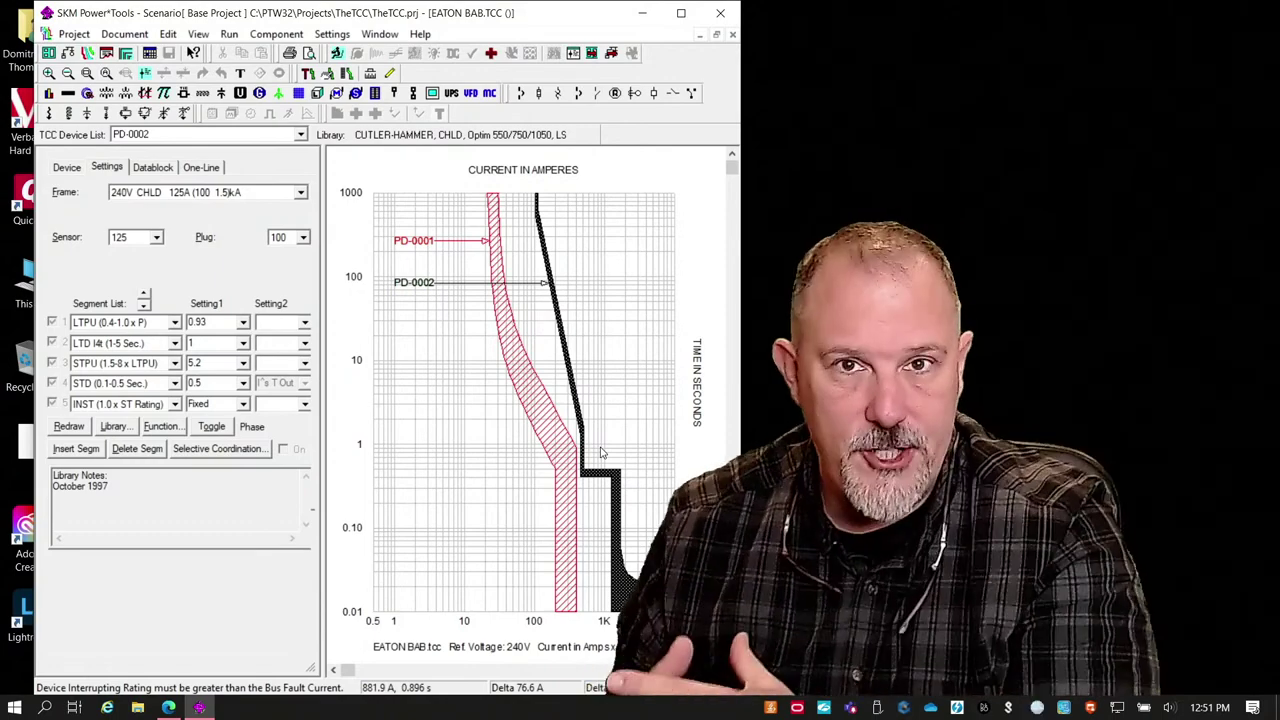
pyautogui.moveTo(601, 480); pyautogui.dragTo(601, 570)
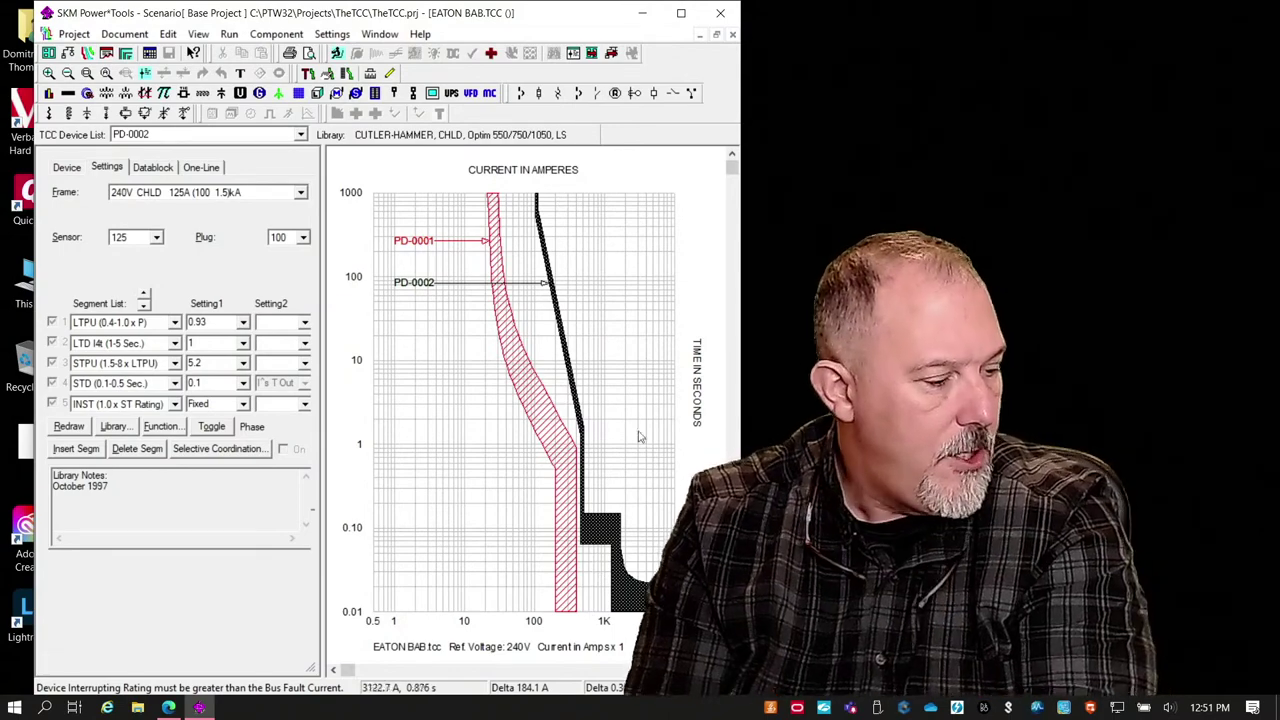
# Step: Add a new Static Trip LV Breaker component to the TCC plot
pyautogui.click(641, 437)
pyautogui.rightClick(640, 425)
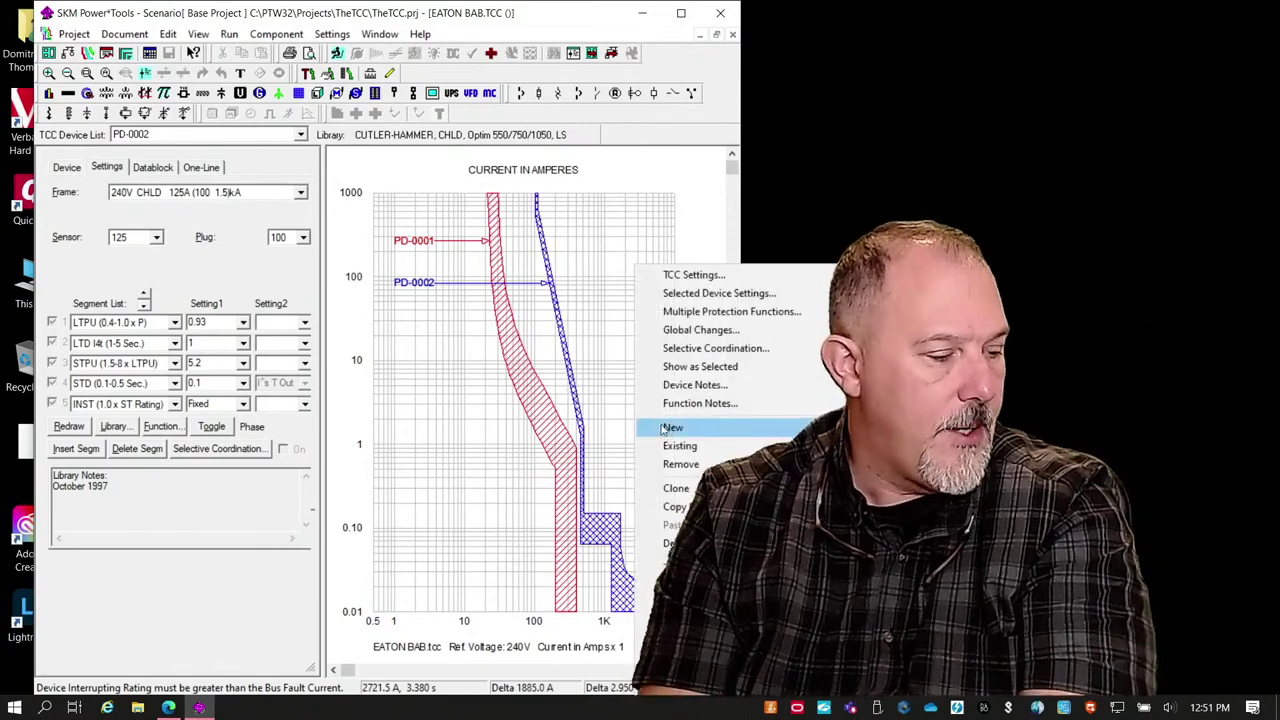
pyautogui.click(668, 427)
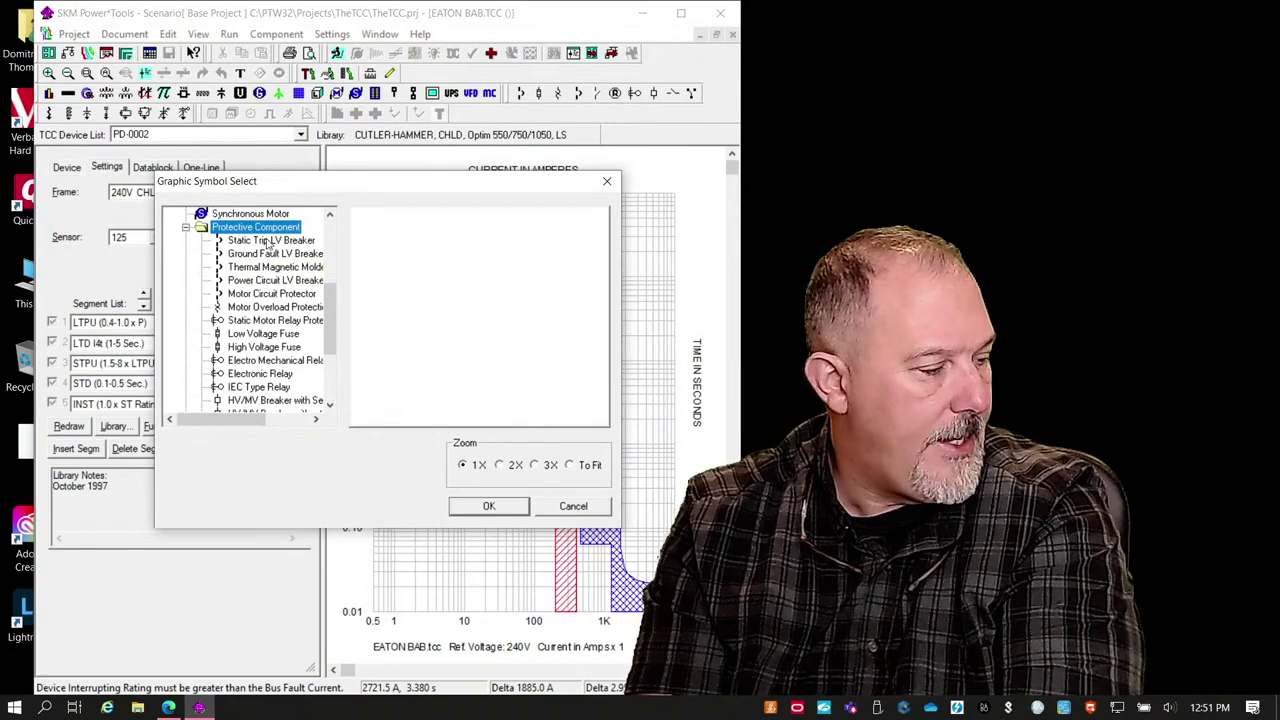
pyautogui.click(268, 241)
pyautogui.doubleClick(395, 241)
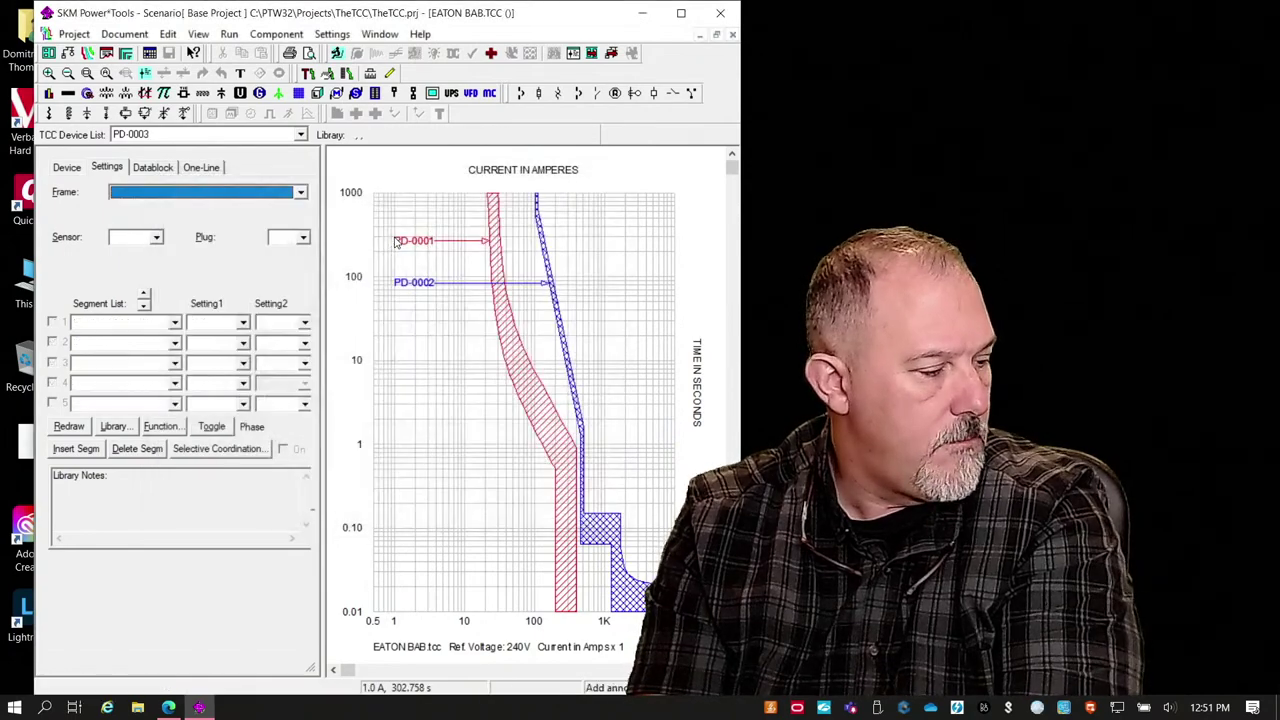
# Step: Assign the Cutler-Hammer CHKD, RMS 310, LS, 200-400A Adj Plug static trip breaker from the library to PD-0003
pyautogui.click(114, 427)
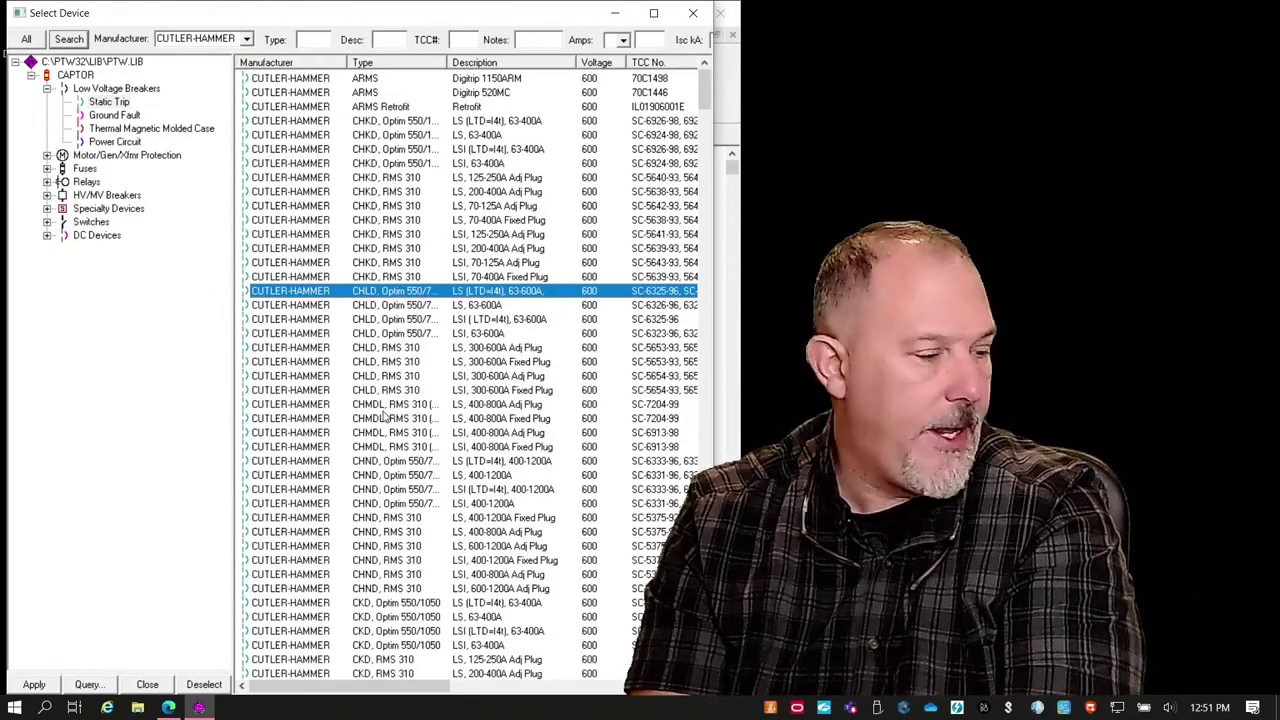
pyautogui.click(400, 192)
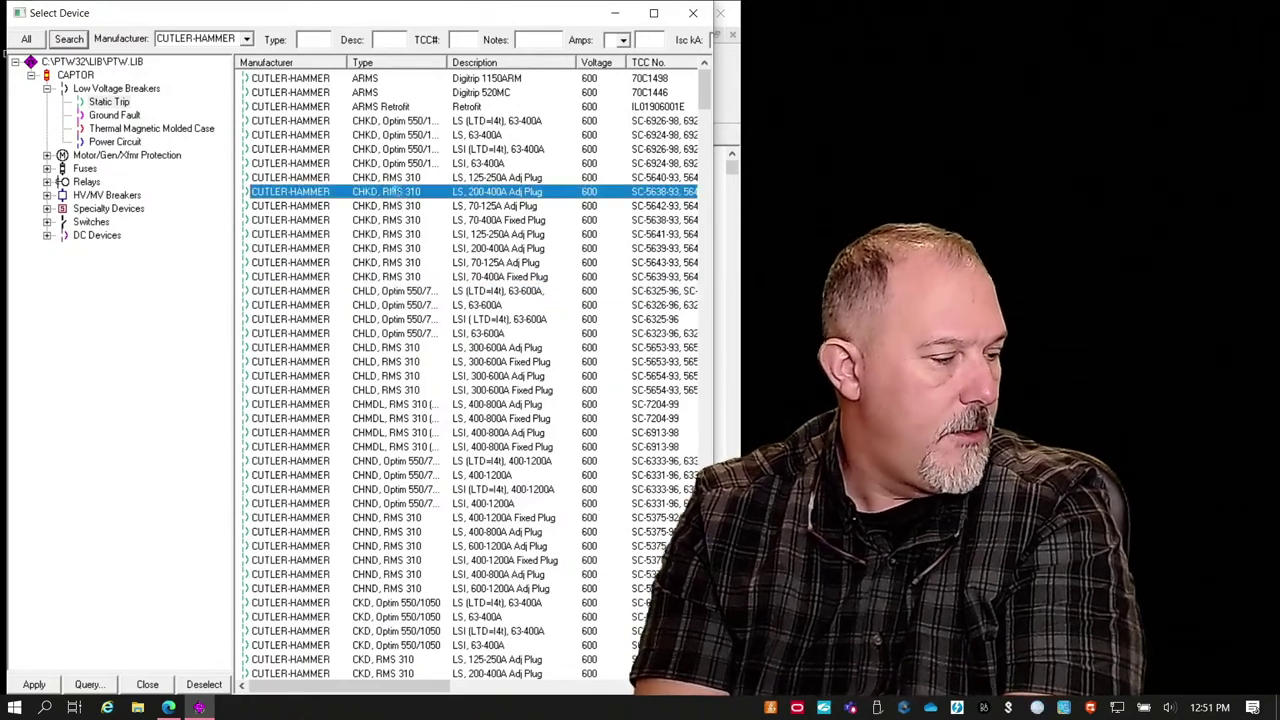
pyautogui.doubleClick(386, 191)
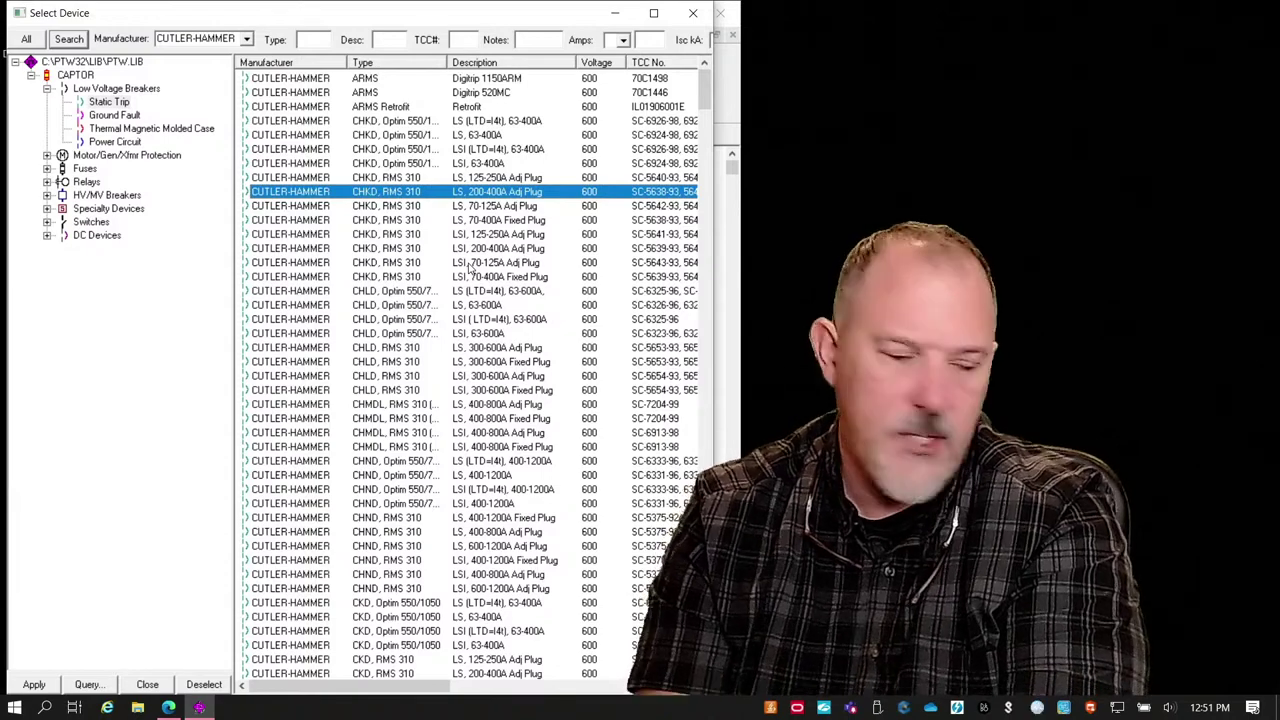
pyautogui.press('Return')
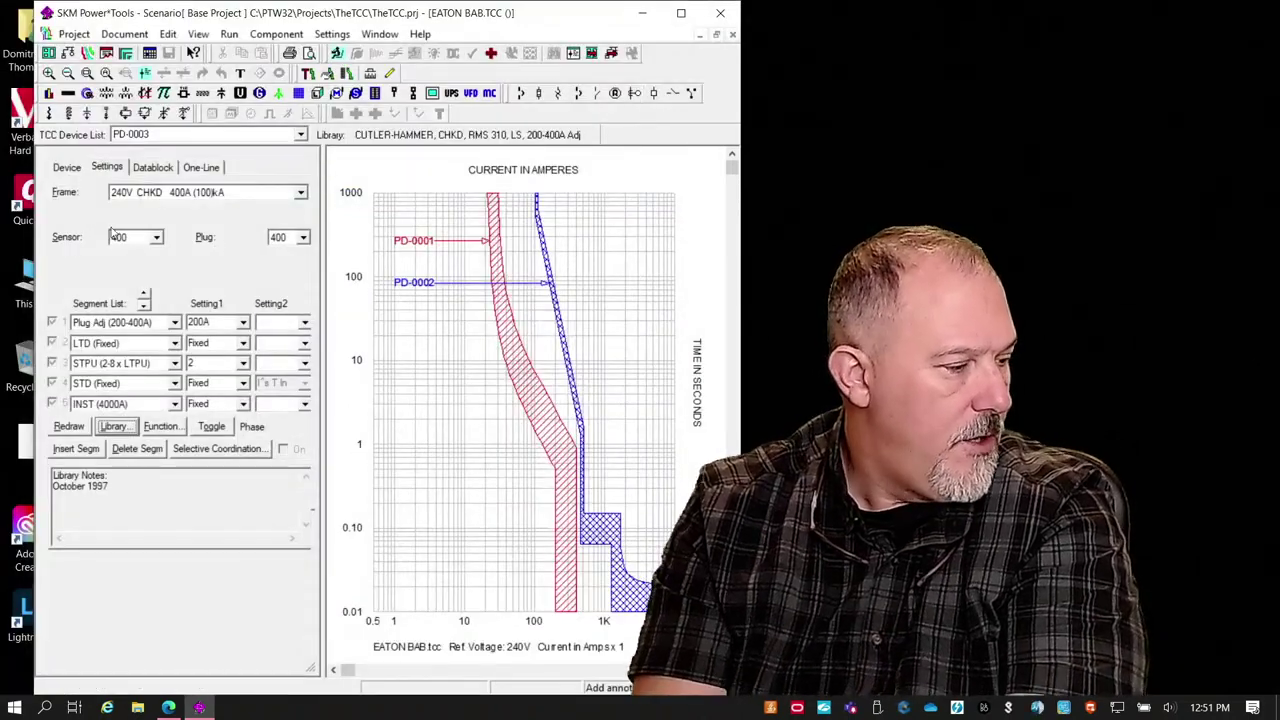
# Step: Set PD-0003's bus voltage to 240 V so its curve plots
pyautogui.click(74, 169)
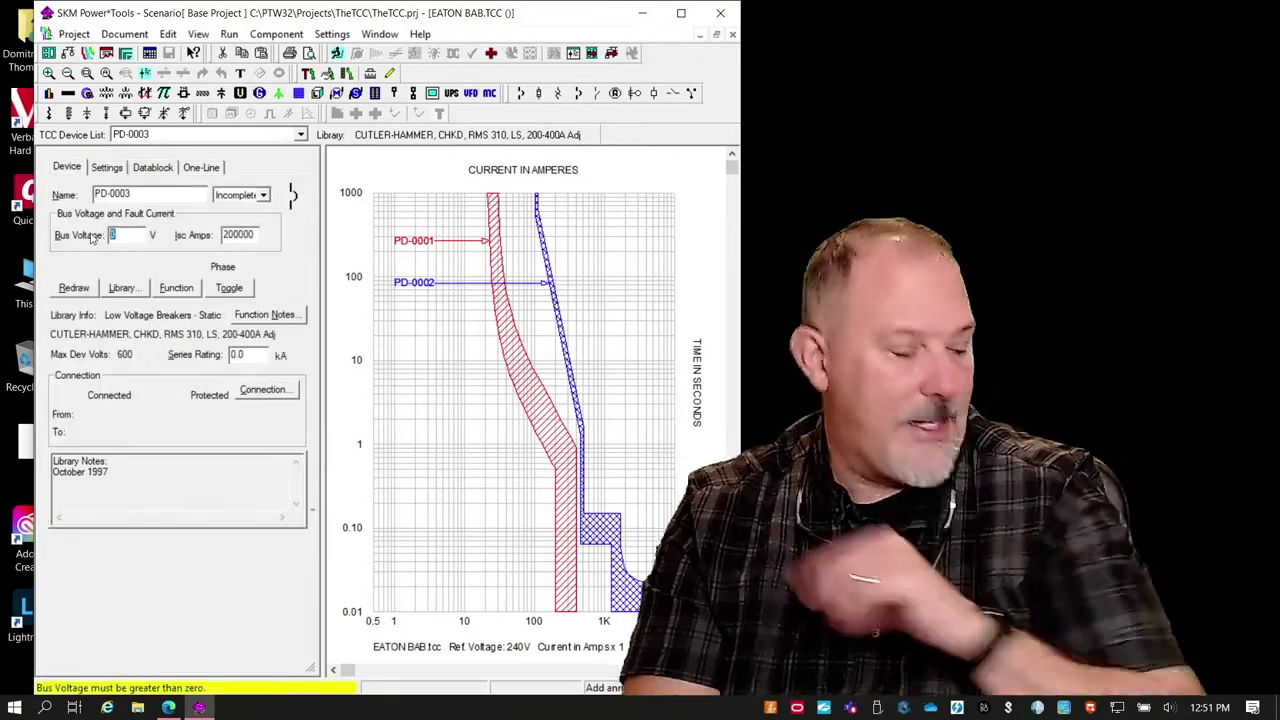
pyautogui.write('240')
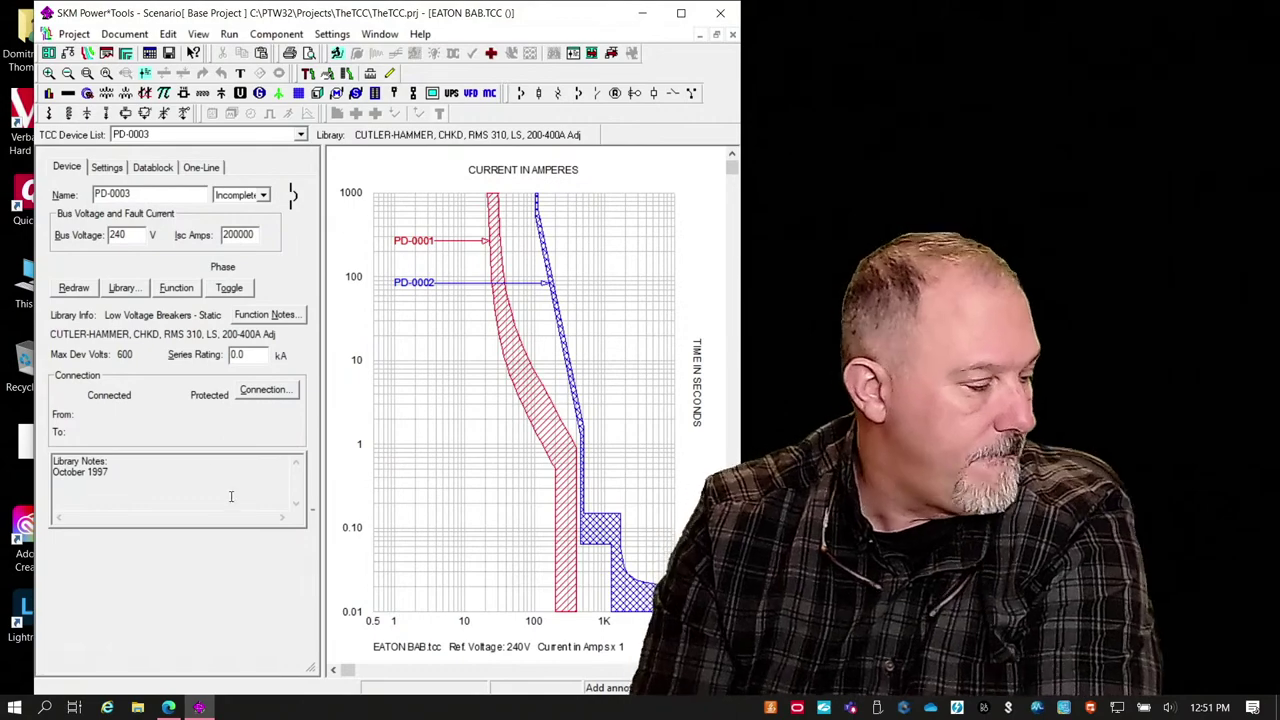
pyautogui.click(232, 498)
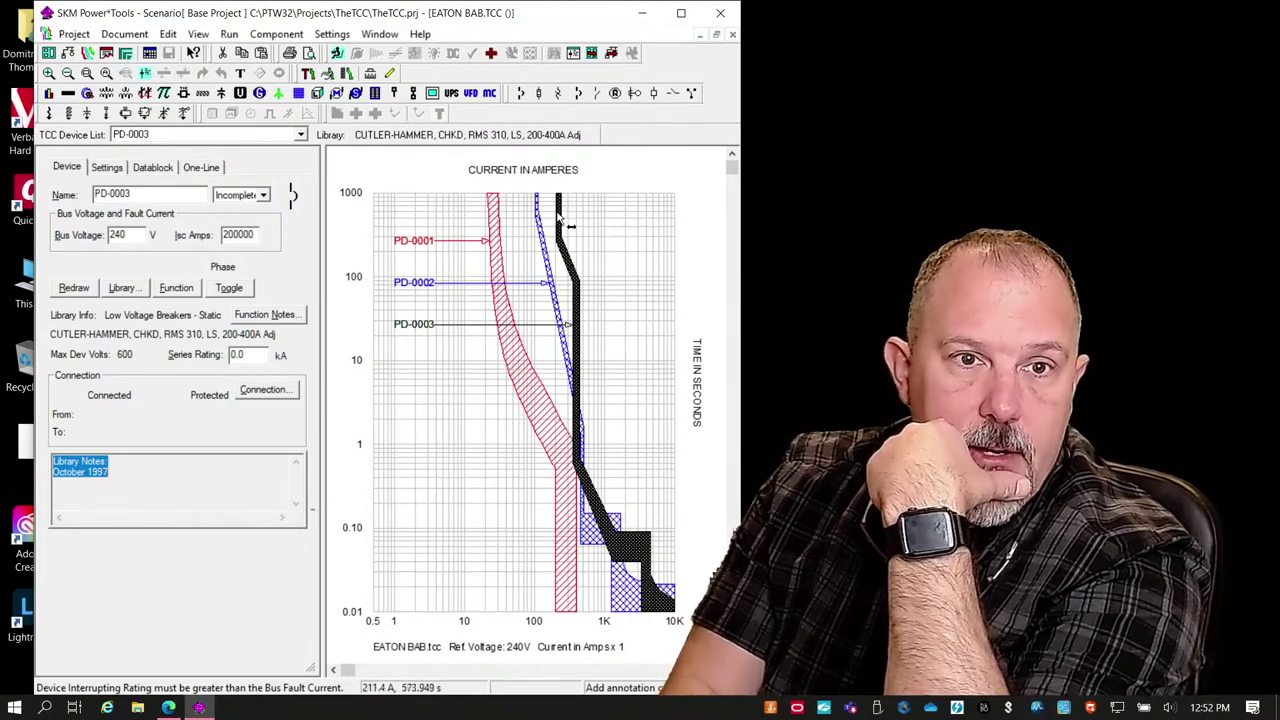
# Step: Set PD-0003's adjustable plug setting to 400A and deselect its curve on the plot
pyautogui.click(104, 167)
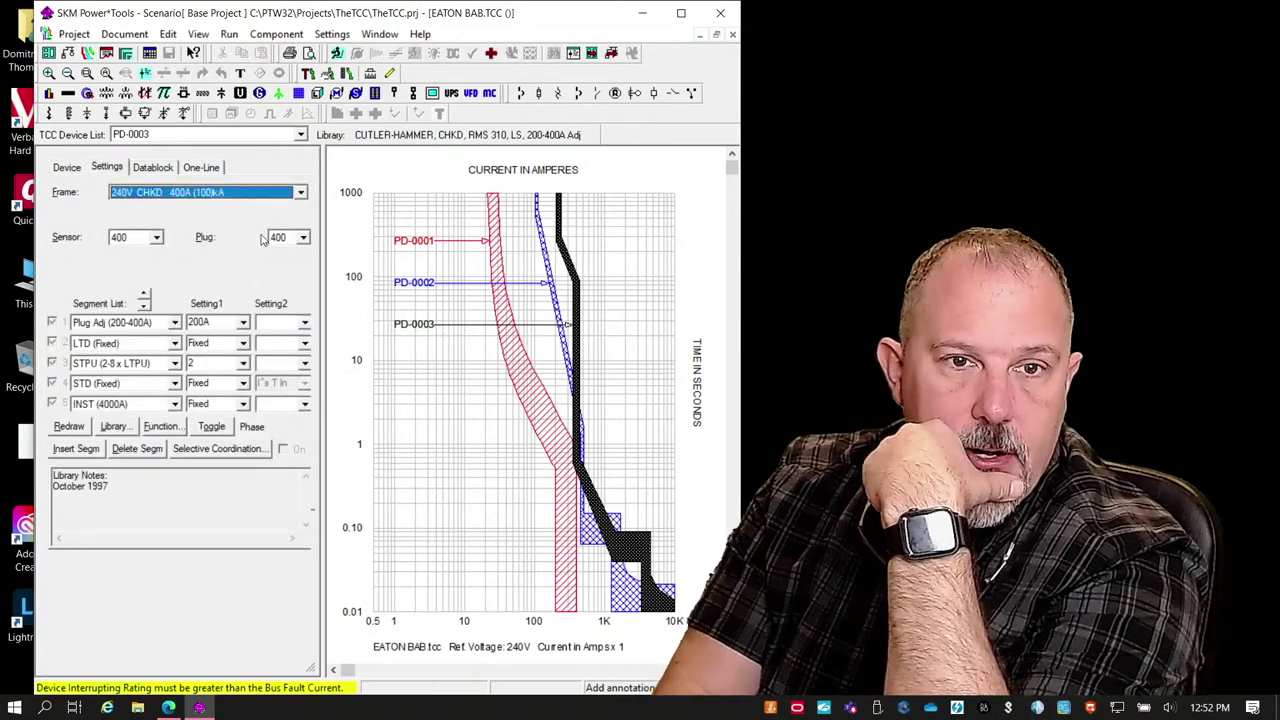
pyautogui.click(243, 322)
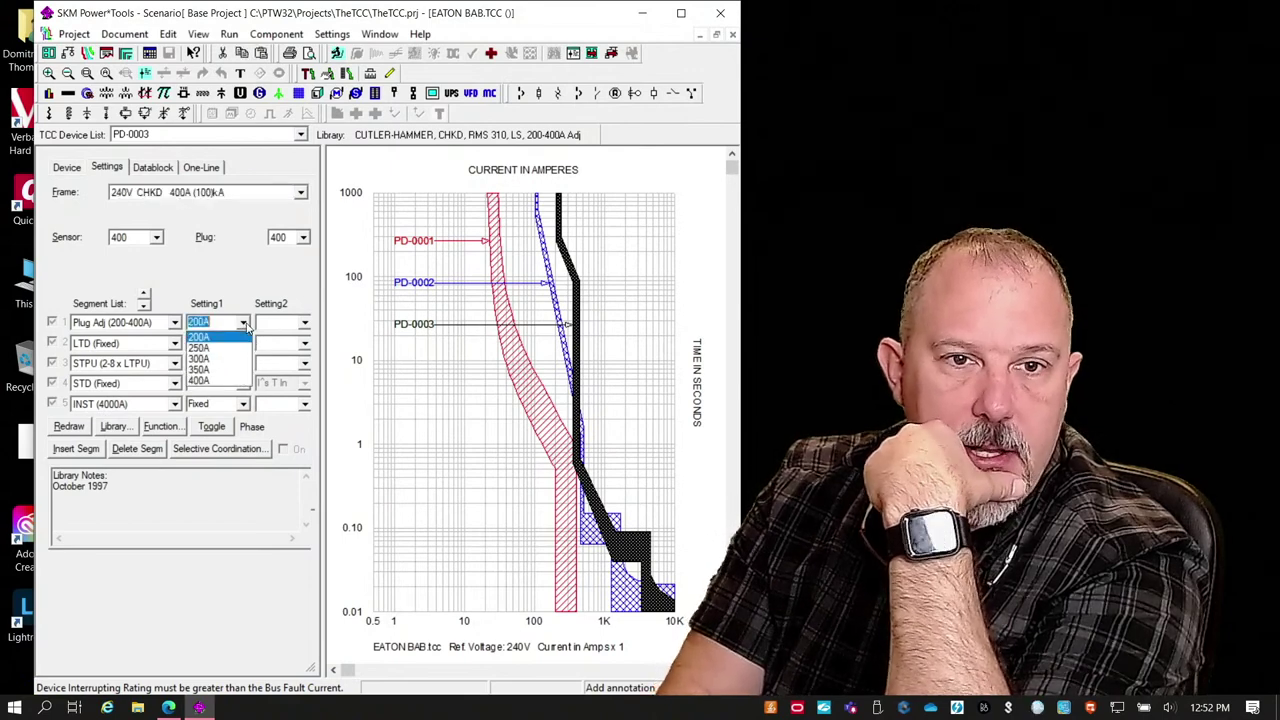
pyautogui.click(243, 380)
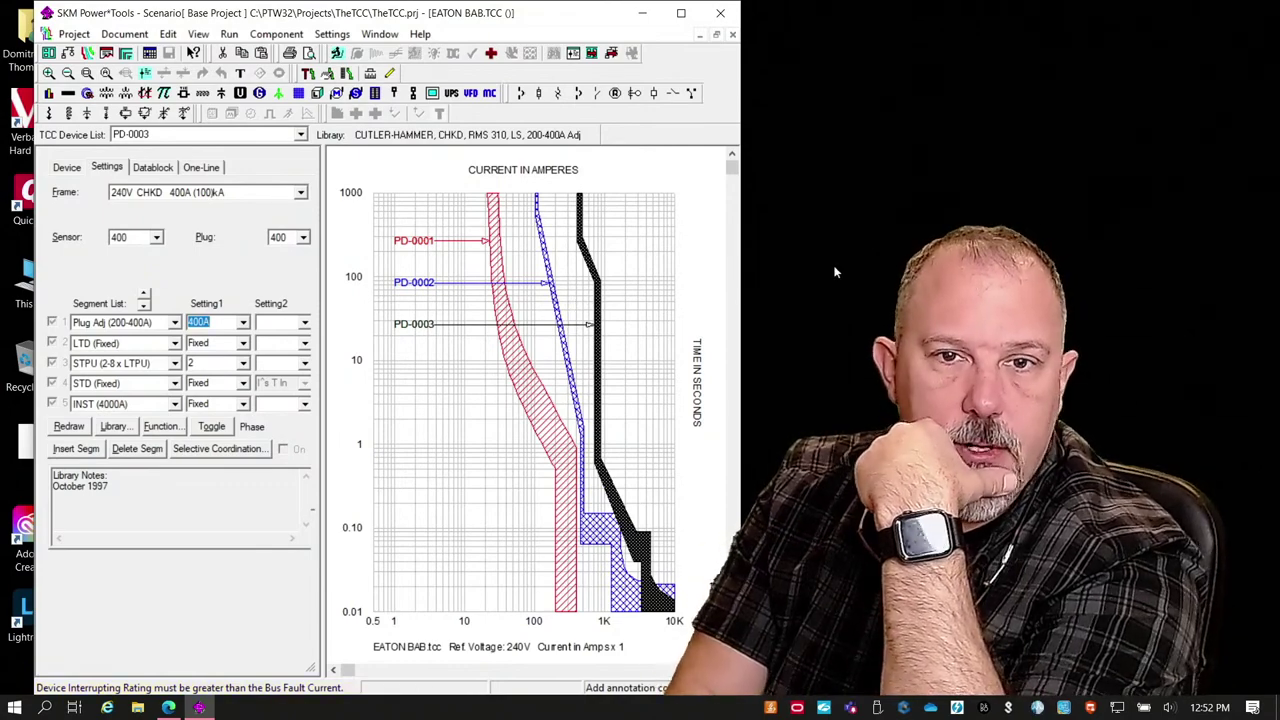
pyautogui.click(607, 355)
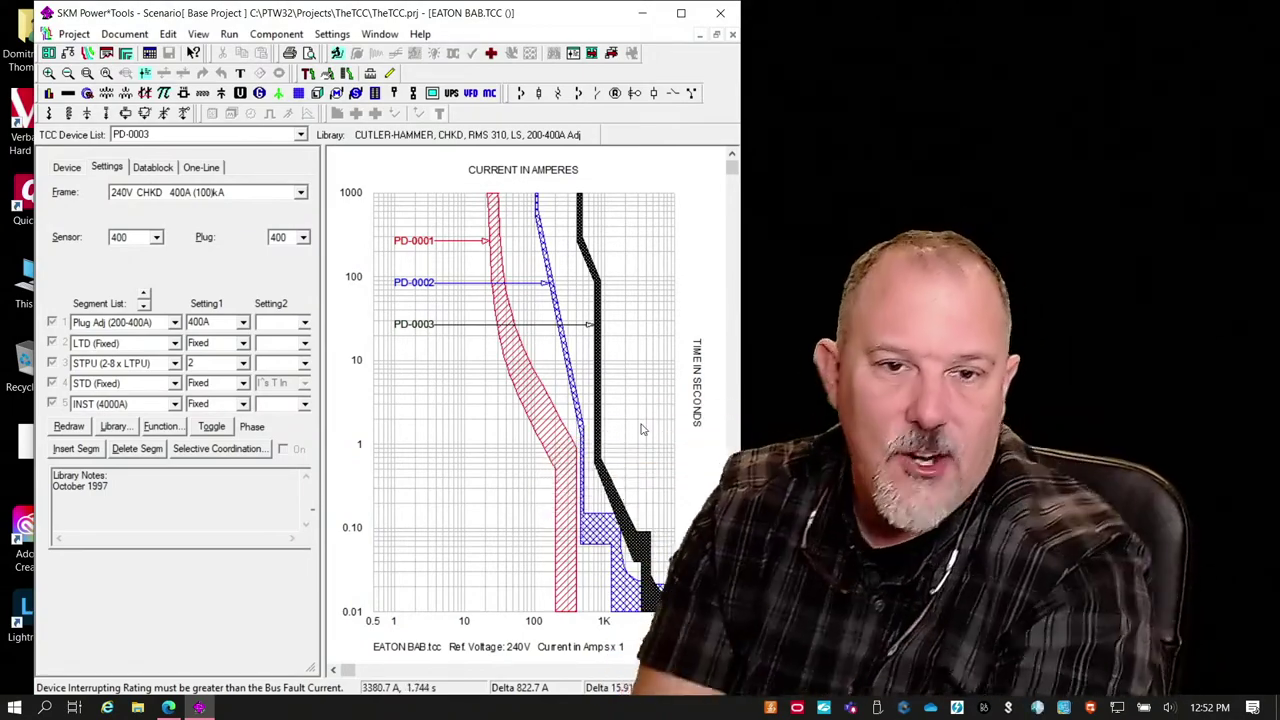
pyautogui.click(655, 340)
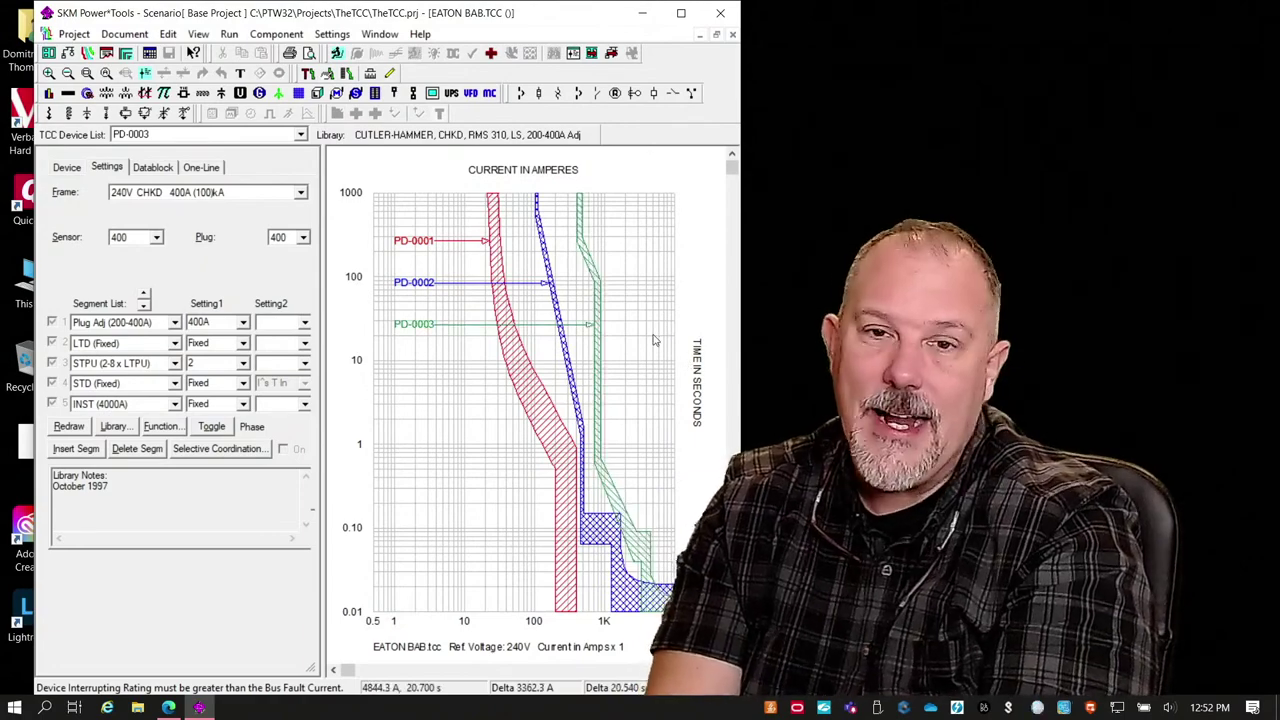
# Step: Add a new Low Voltage Fuse component to the TCC plot
pyautogui.rightClick(653, 341)
pyautogui.click(691, 427)
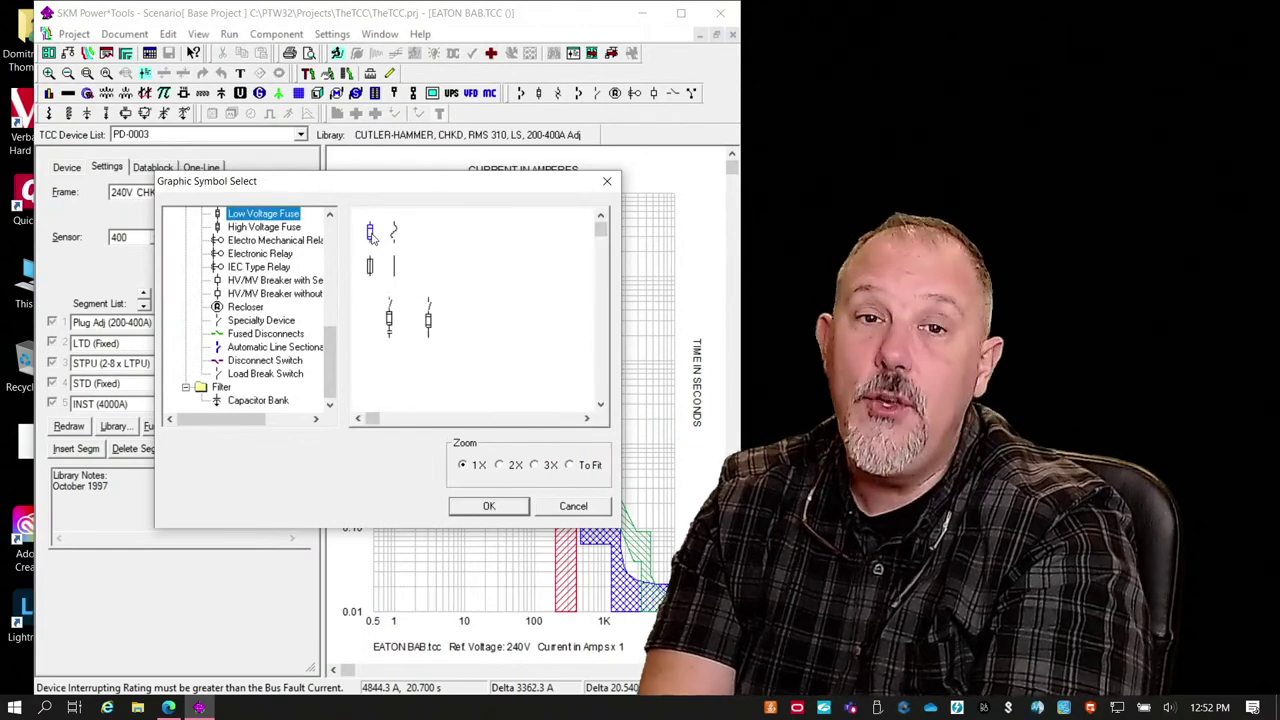
pyautogui.doubleClick(370, 232)
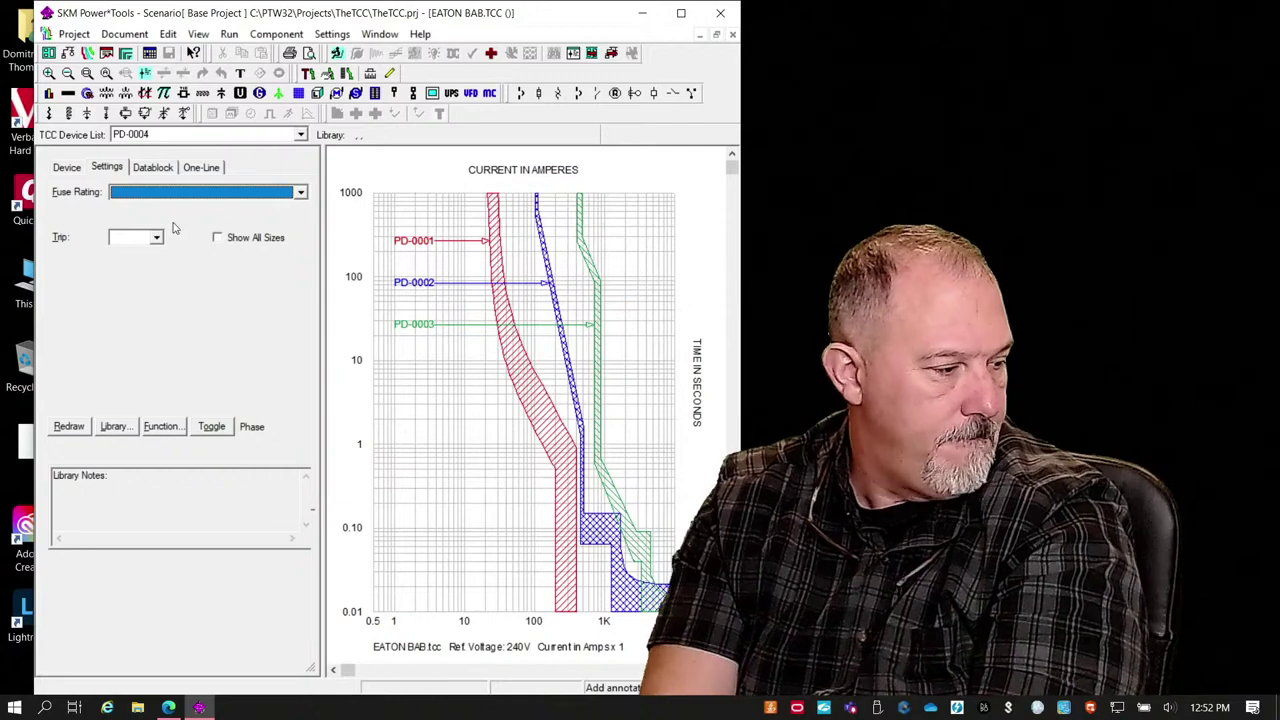
# Step: Filter the device library to Bussmann low voltage fuses and assign the TCF, 600V, 1-100A fuse to PD-0004
pyautogui.click(124, 430)
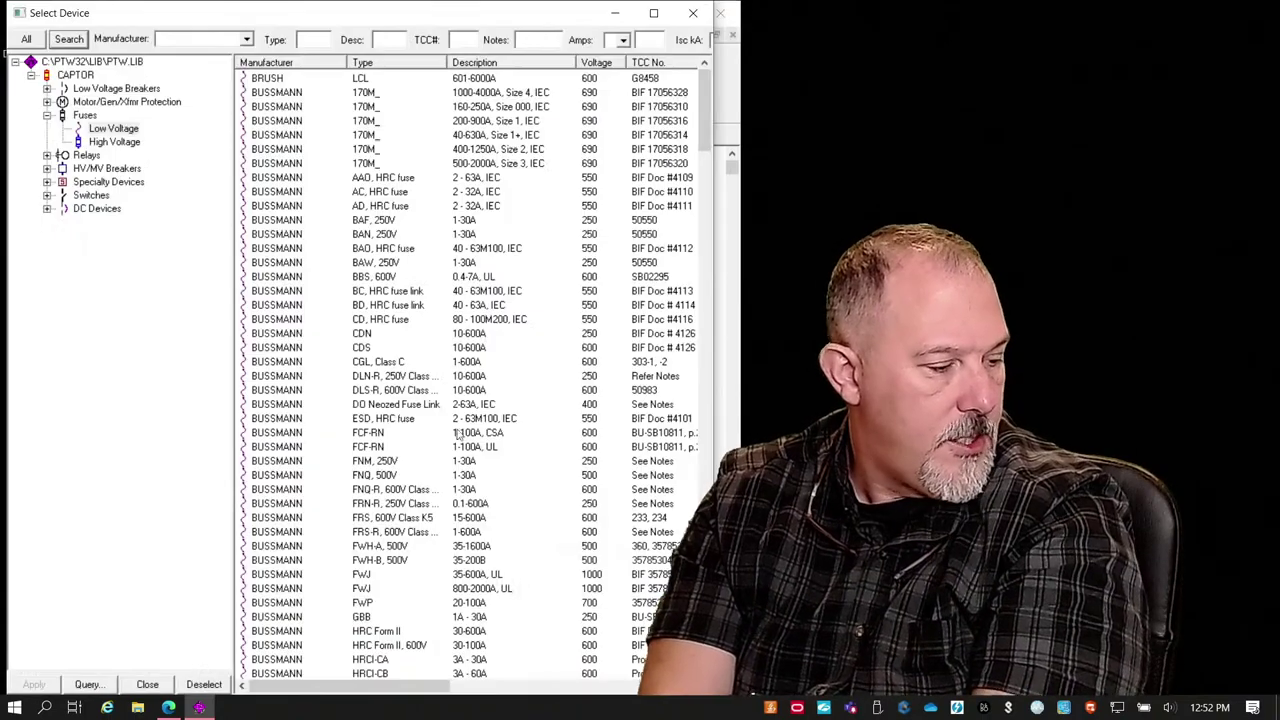
pyautogui.scroll(-20, 365, 340)
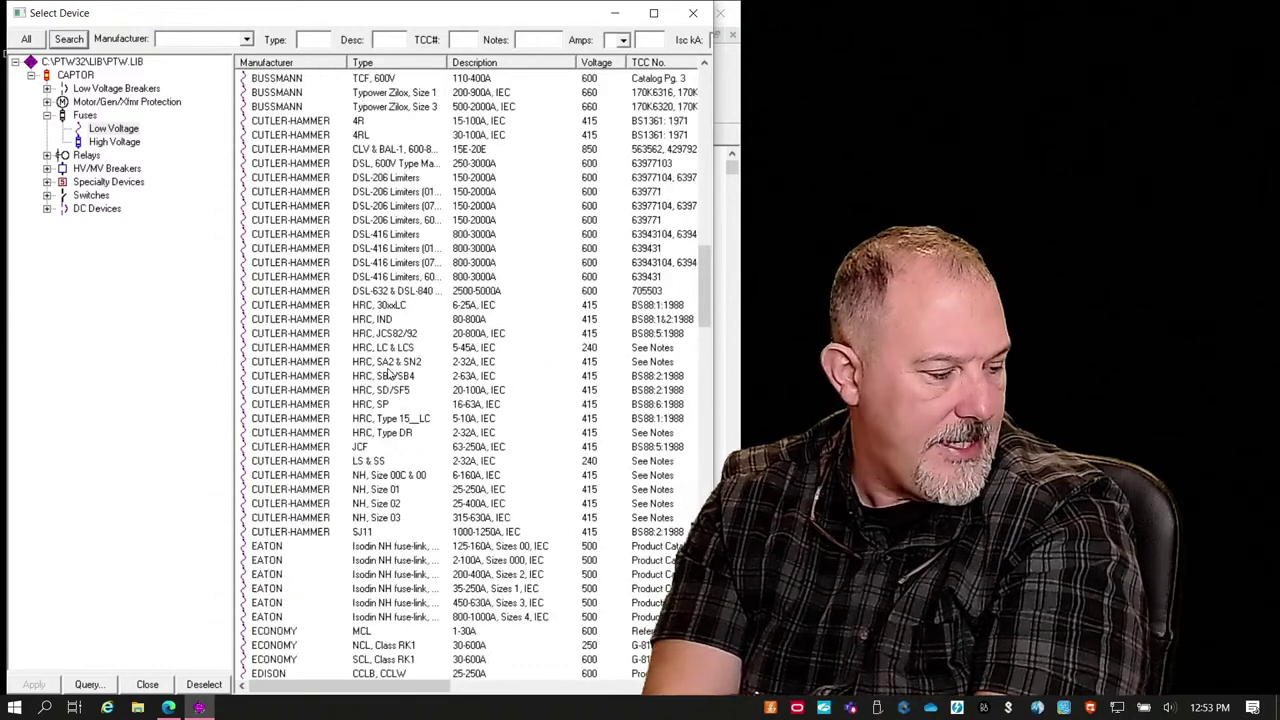
pyautogui.scroll(5, 388, 372)
pyautogui.click(245, 38)
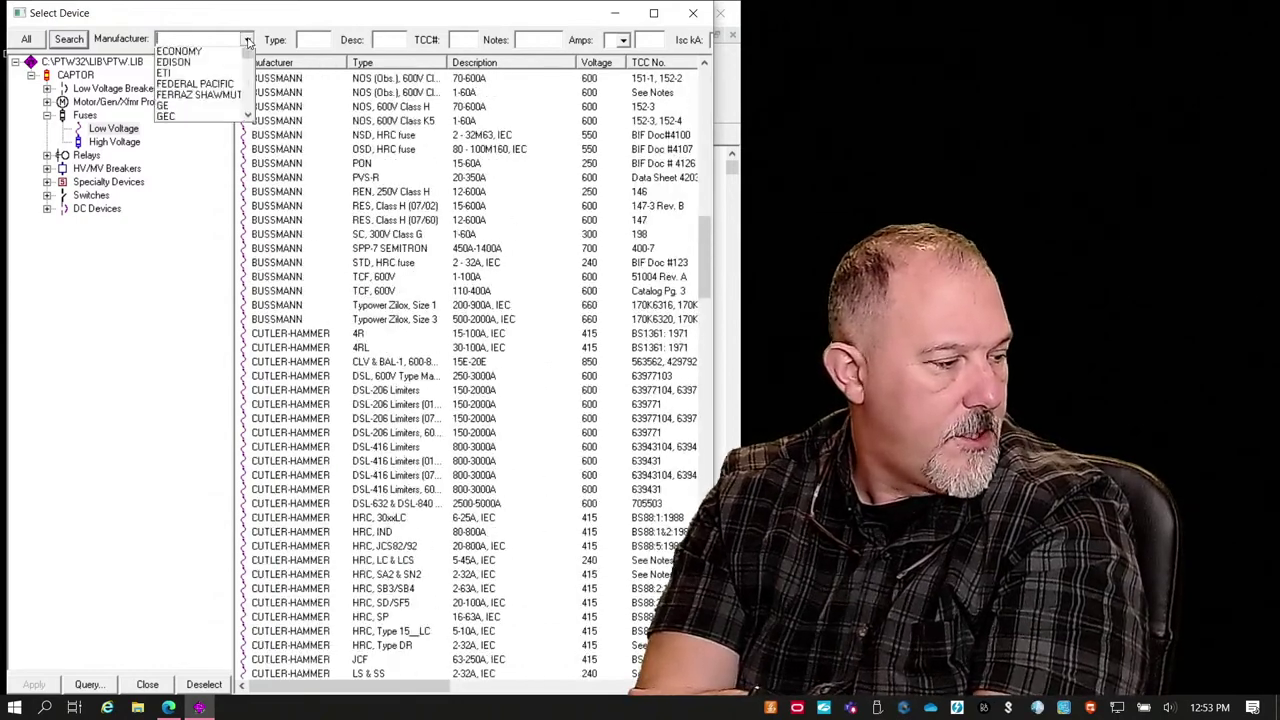
pyautogui.click(200, 62)
pyautogui.scroll(-16, 360, 320)
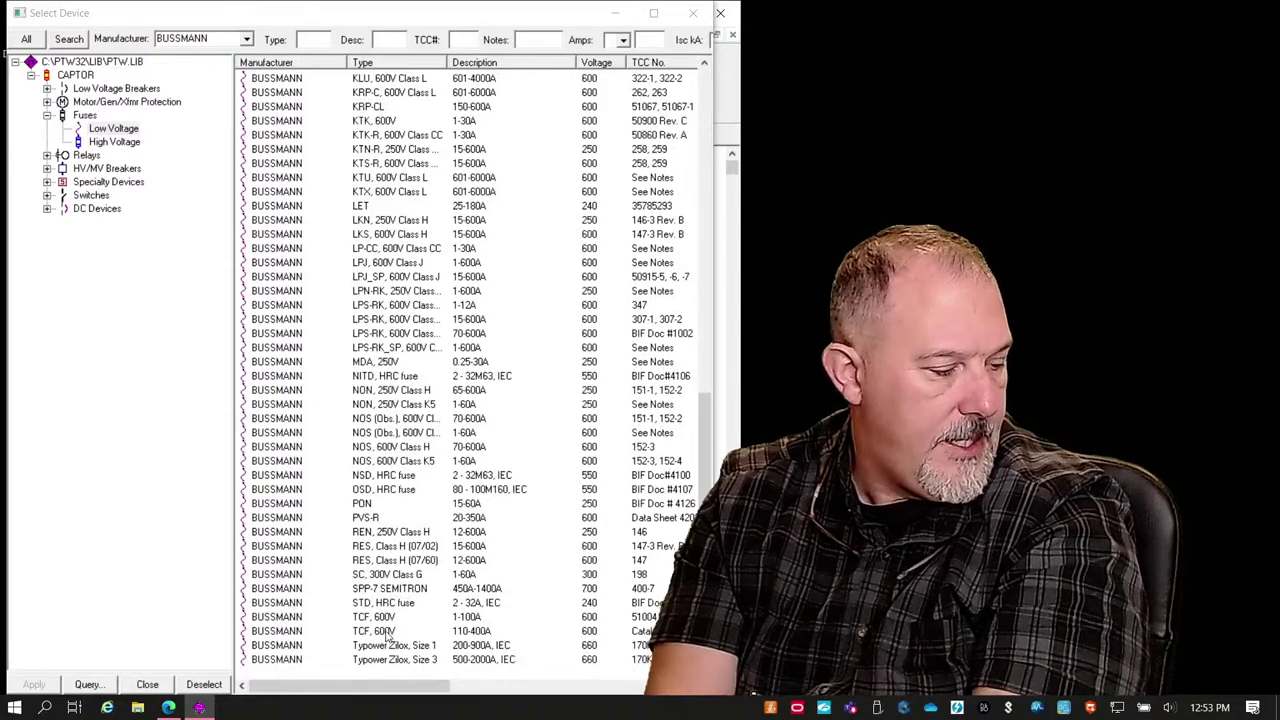
pyautogui.click(391, 618)
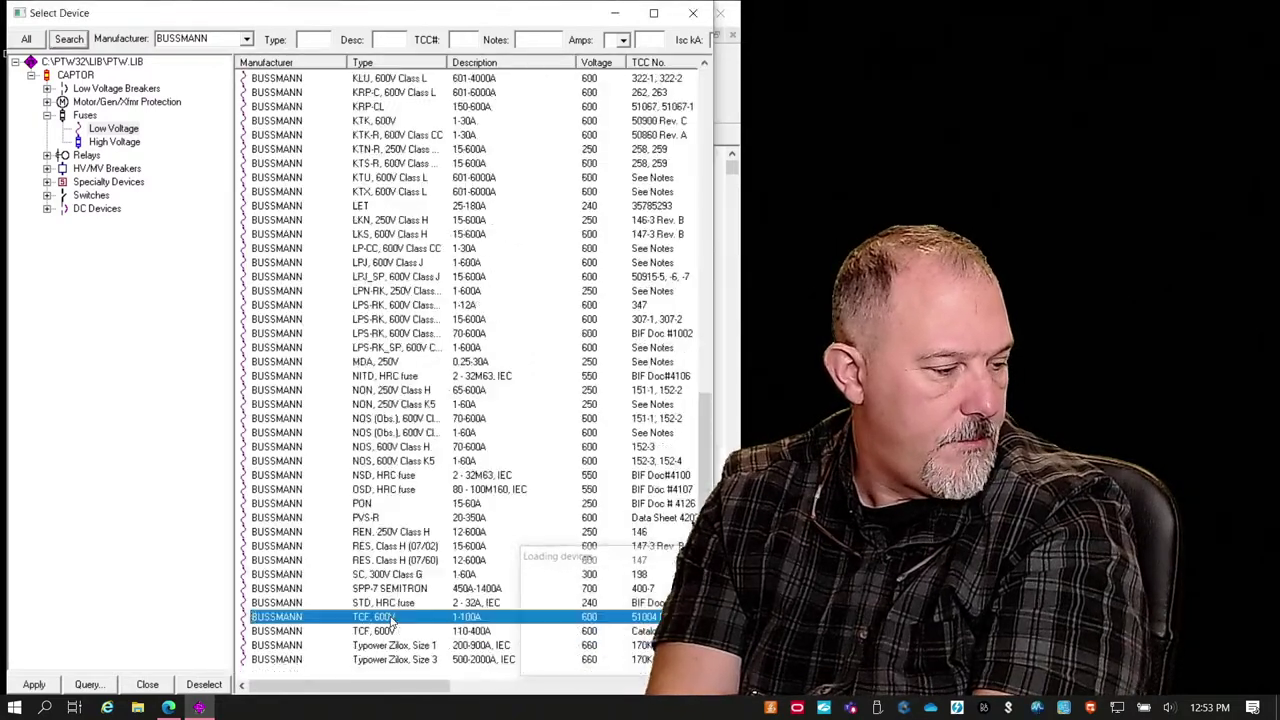
pyautogui.click(693, 13)
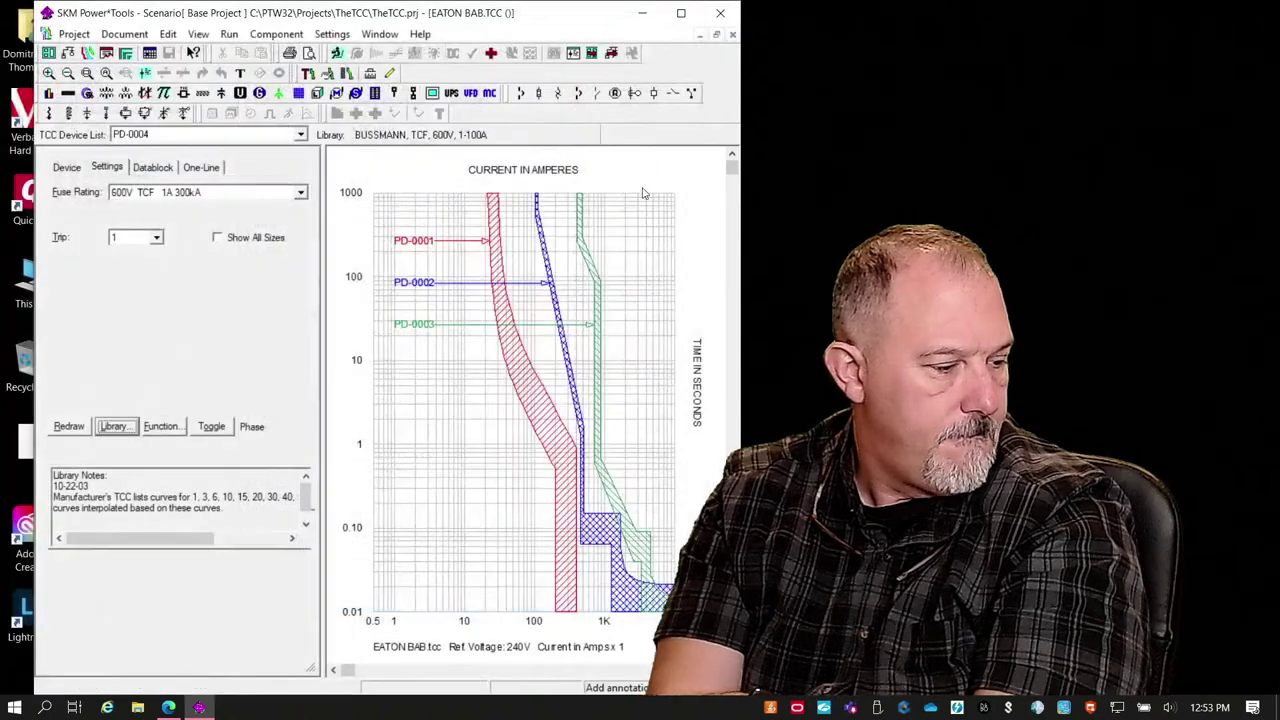
# Step: Set PD-0004's bus voltage to 240 V so the fuse curve plots
pyautogui.click(68, 167)
pyautogui.write('240')
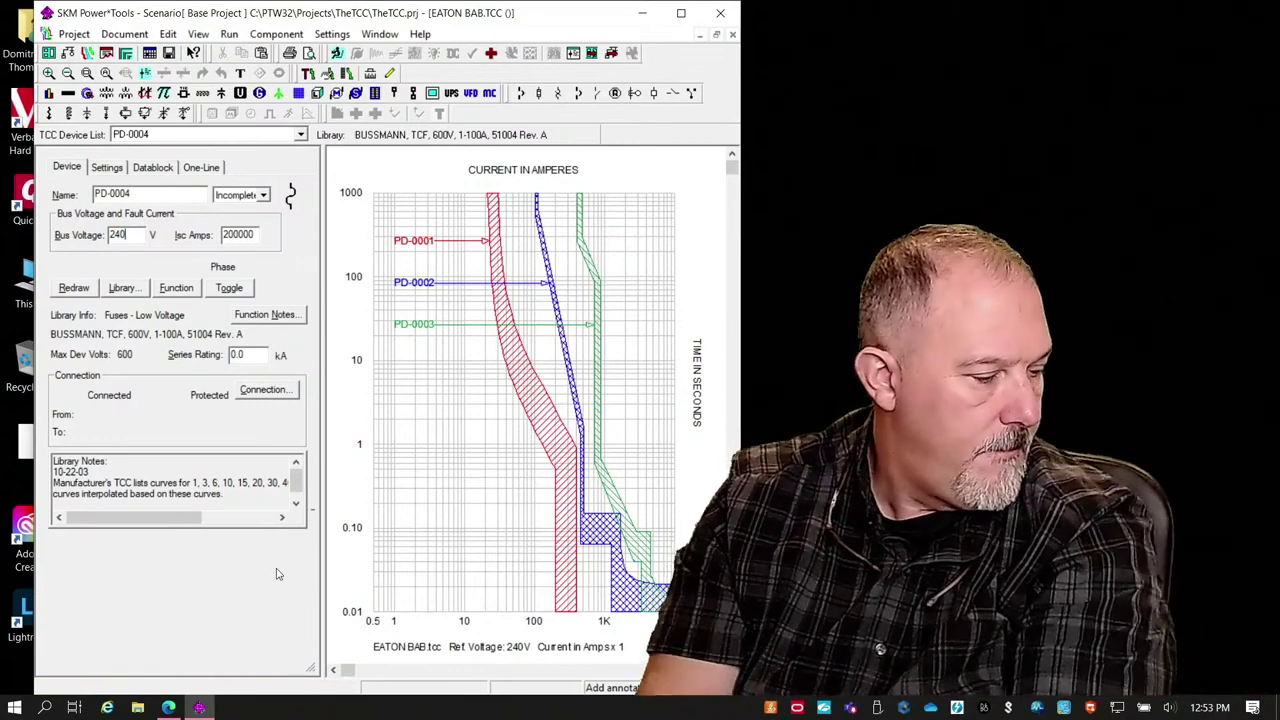
pyautogui.press('Return')
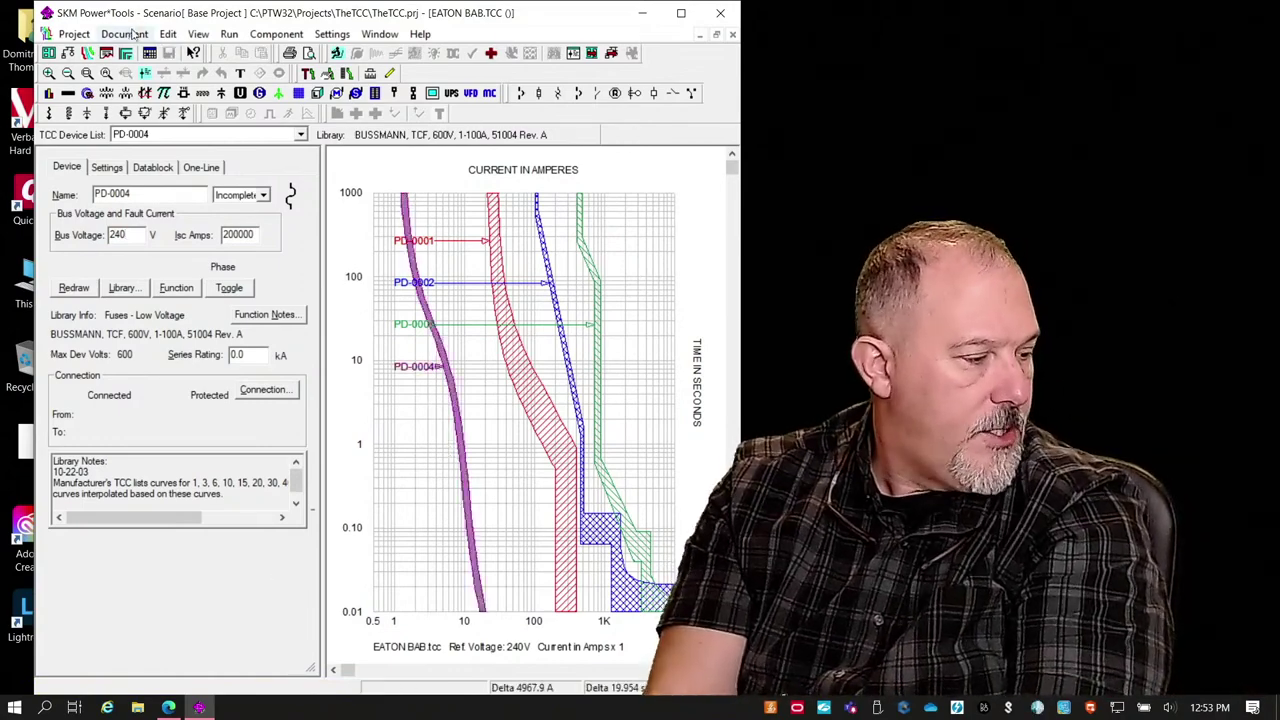
# Step: Set PD-0004's fuse rating to 600V TCF 100A 300kA
pyautogui.click(107, 167)
pyautogui.click(140, 237)
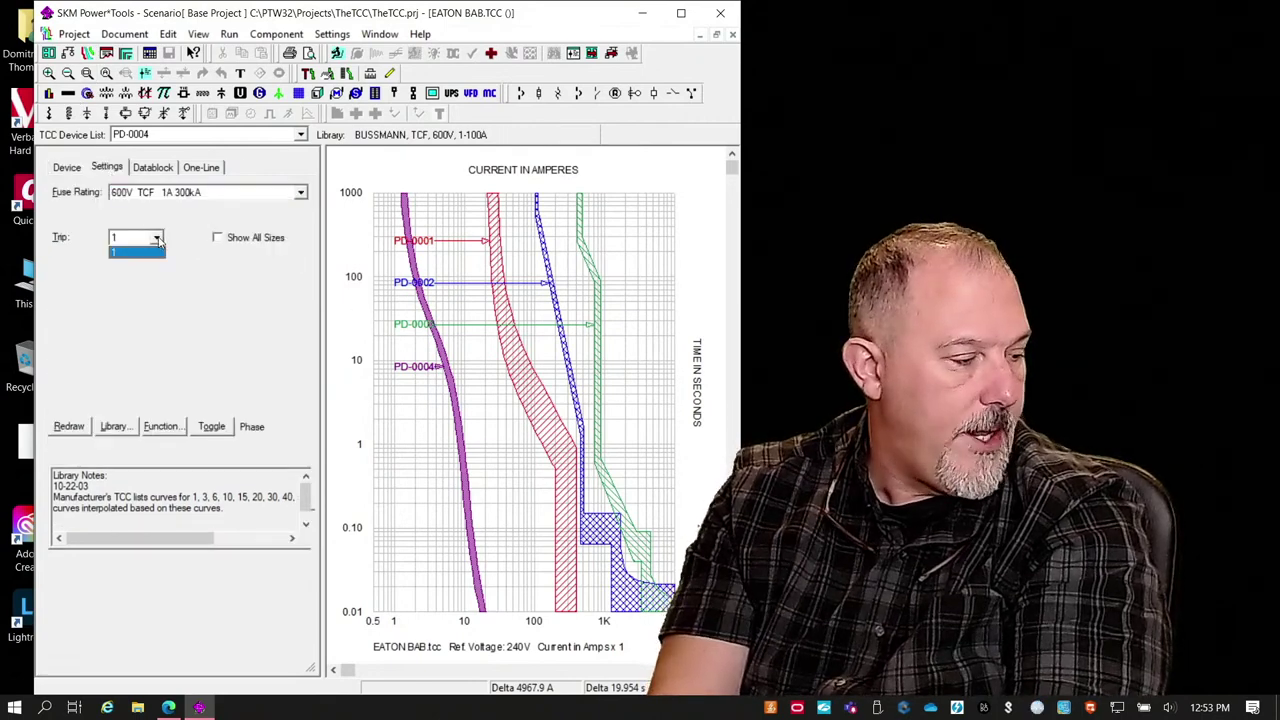
pyautogui.click(155, 196)
pyautogui.scroll(-5, 180, 240)
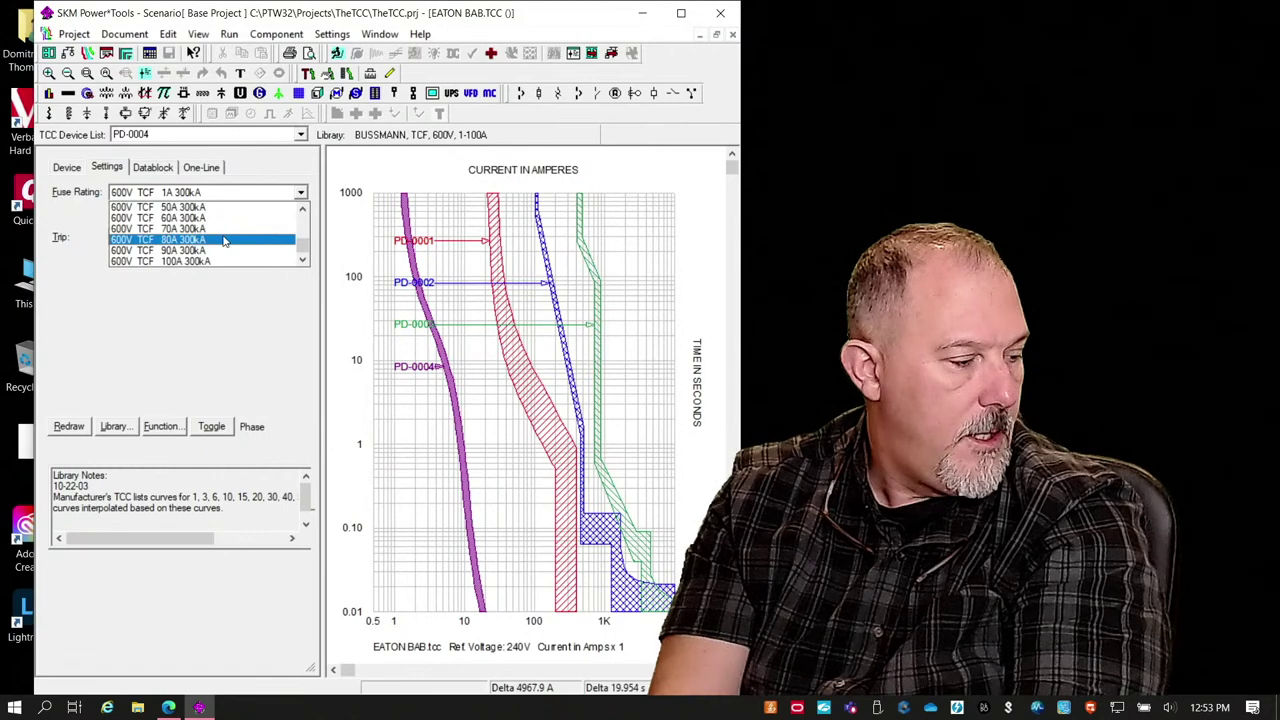
pyautogui.click(215, 261)
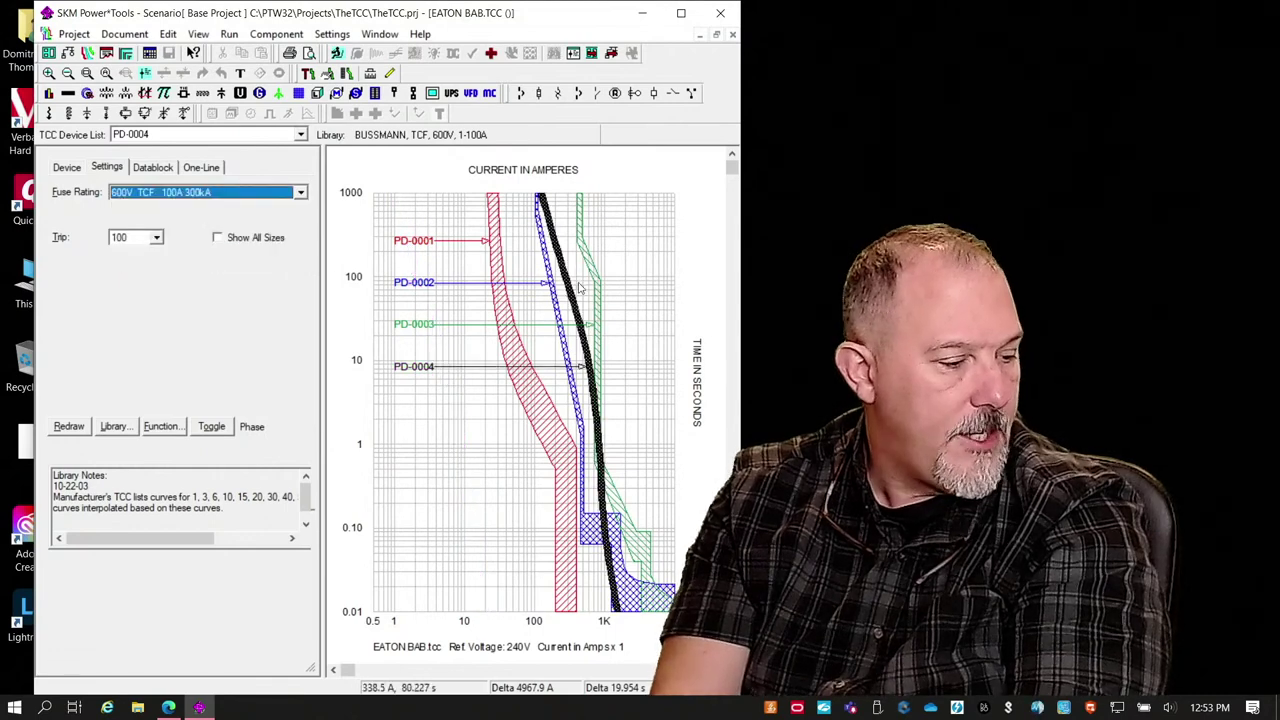
pyautogui.click(331, 279)
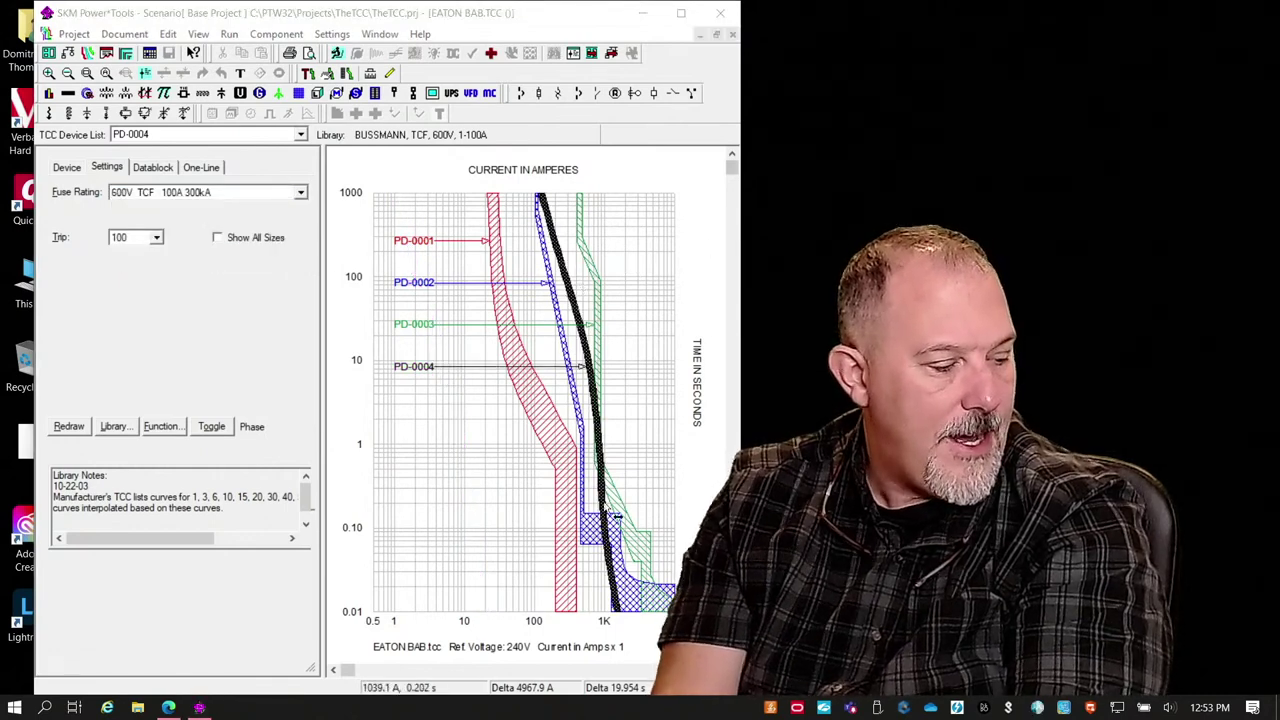
# Step: Shift PD-0003's short-time pickup on the plot to 3 and back to 2
pyautogui.click(609, 352)
pyautogui.moveTo(609, 352); pyautogui.dragTo(611, 363)
pyautogui.moveTo(632, 420); pyautogui.dragTo(633, 419)
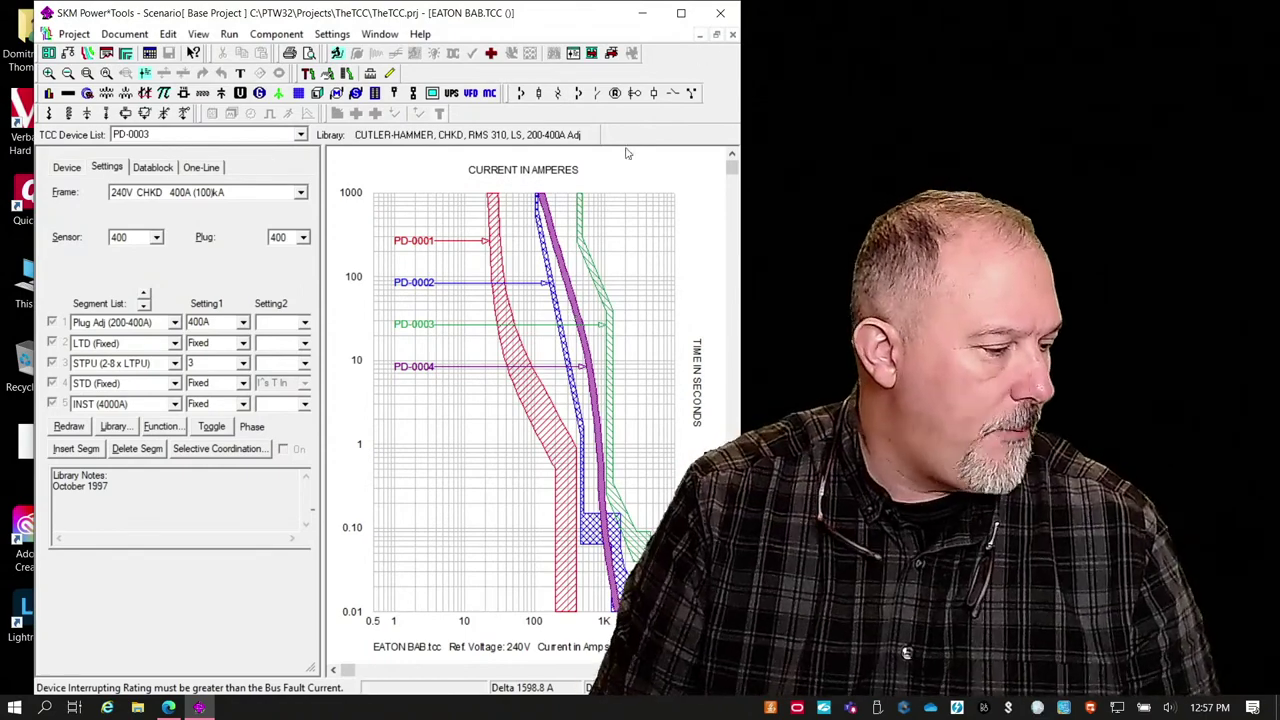
pyautogui.moveTo(572, 226)
pyautogui.mouseDown()
pyautogui.moveTo(584, 215)
pyautogui.moveTo(560, 220)
pyautogui.moveTo(576, 218)
pyautogui.mouseUp()
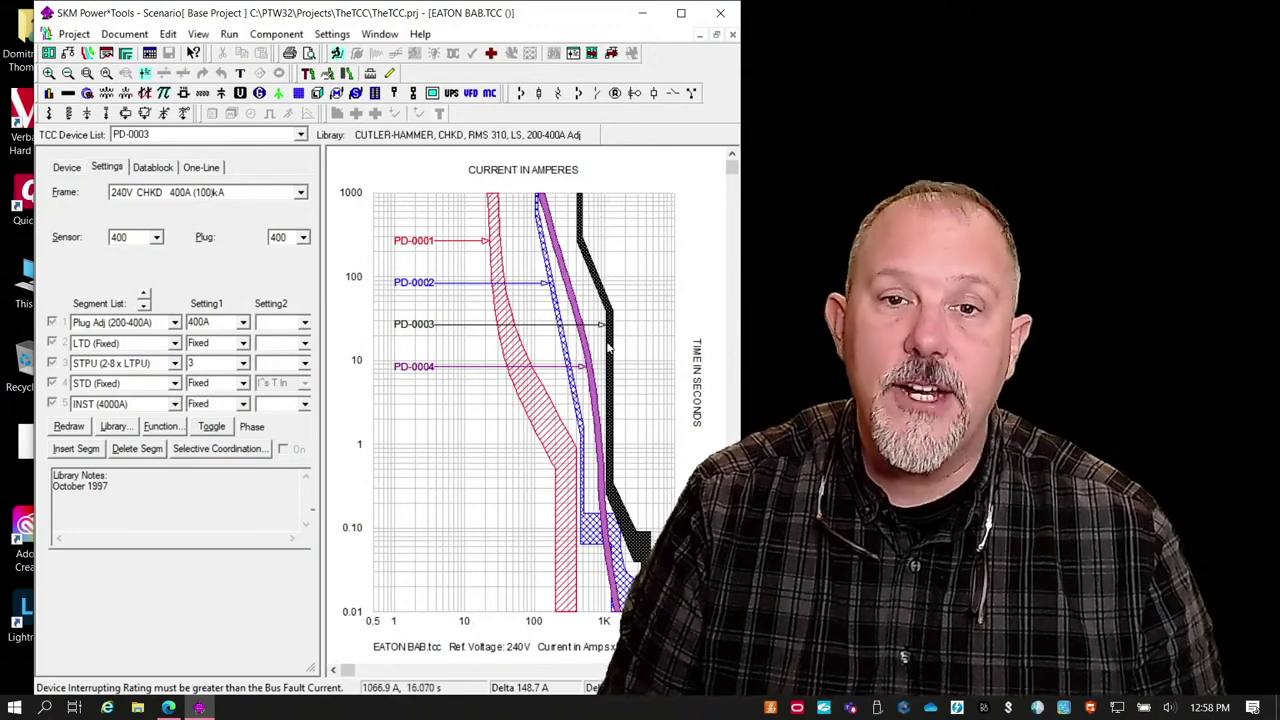
pyautogui.moveTo(610, 350); pyautogui.dragTo(592, 356)
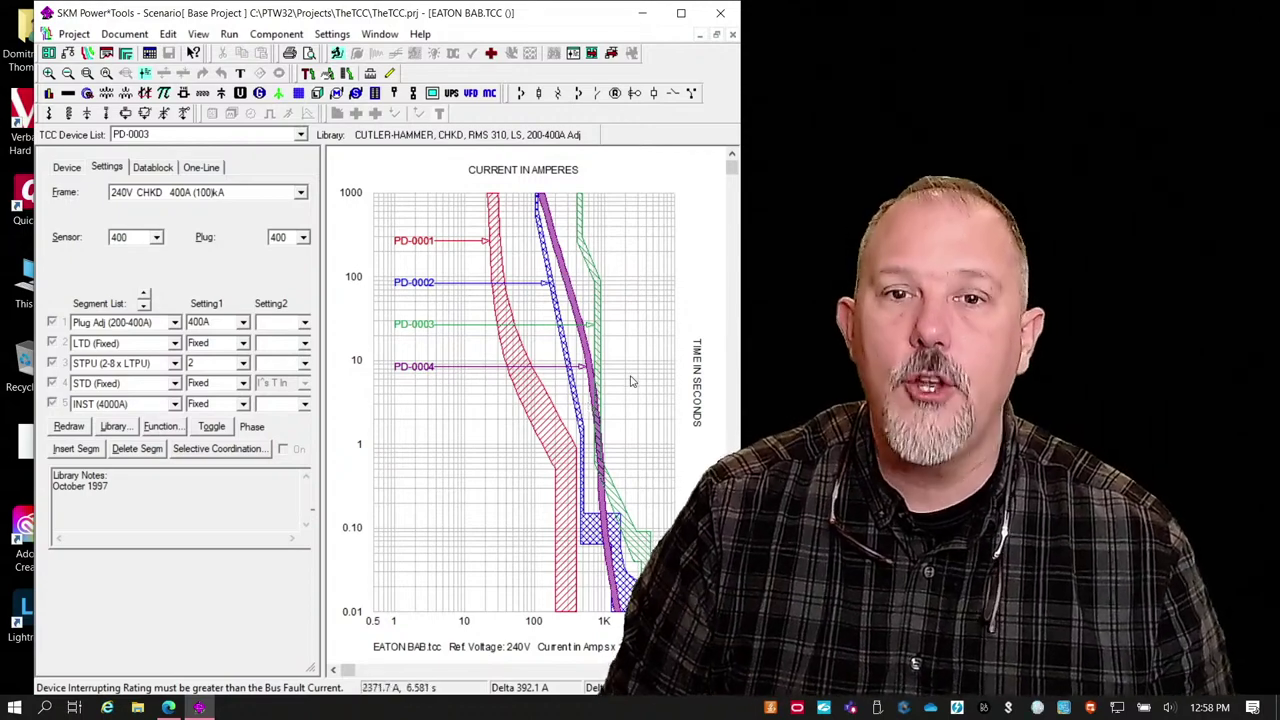
pyautogui.moveTo(600, 350); pyautogui.dragTo(604, 412)
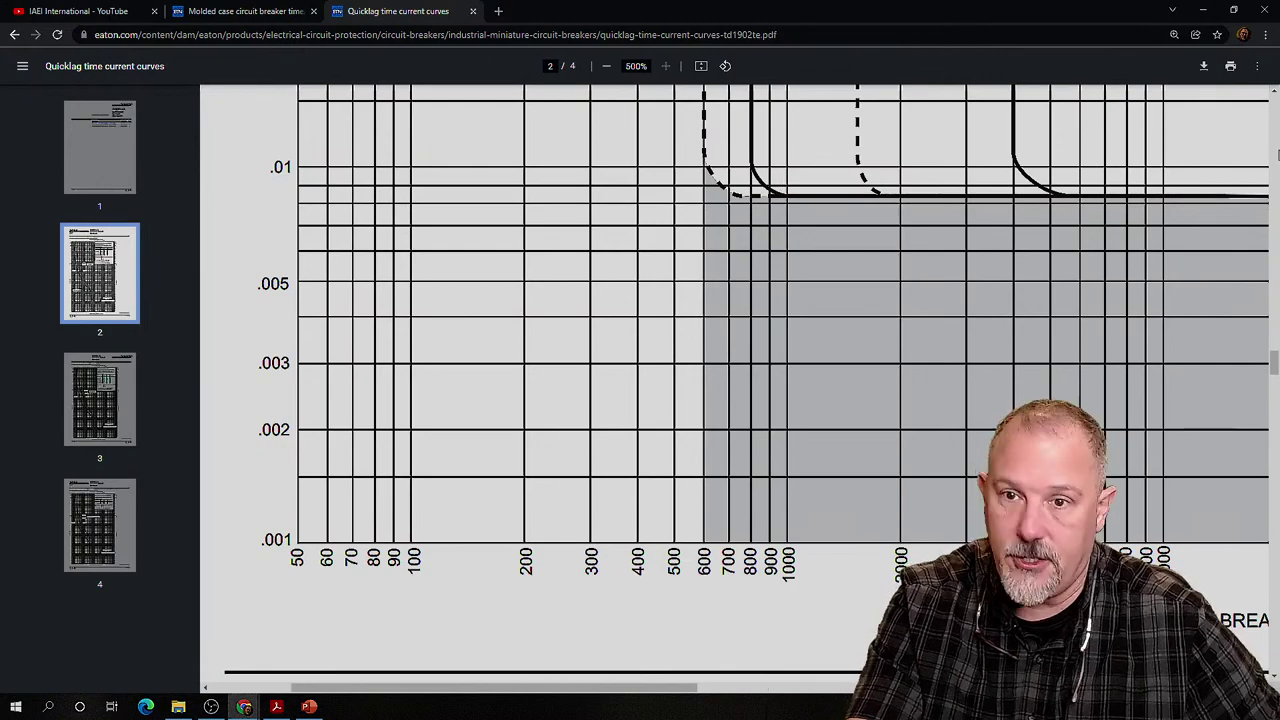
# Step: Switch to the Quicklag time current curves PDF in Chrome and examine the 1-pole breaker ratings and instantaneous trip range tables
pyautogui.scroll(-8, 762, 296)
pyautogui.scroll(-5, 762, 296)
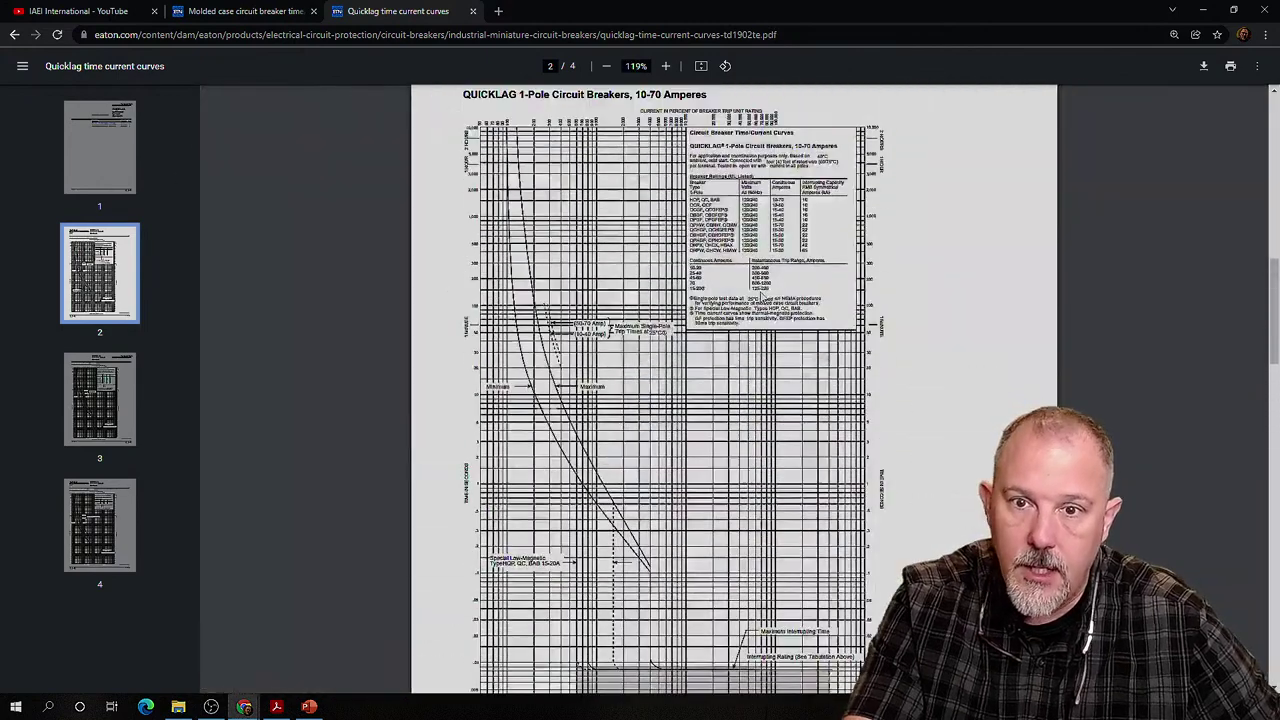
pyautogui.scroll(3, 762, 296)
pyautogui.scroll(-3, 762, 296)
pyautogui.scroll(5, 616, 277)
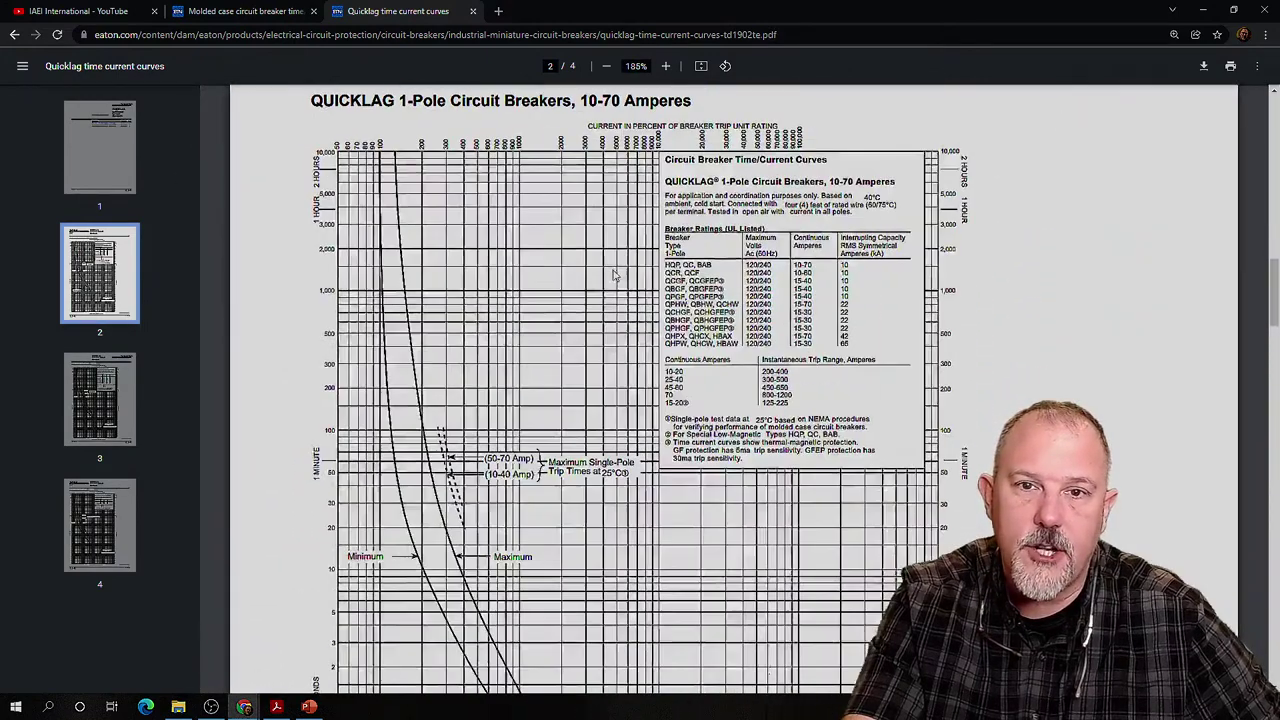
pyautogui.hscroll(1, 616, 277)
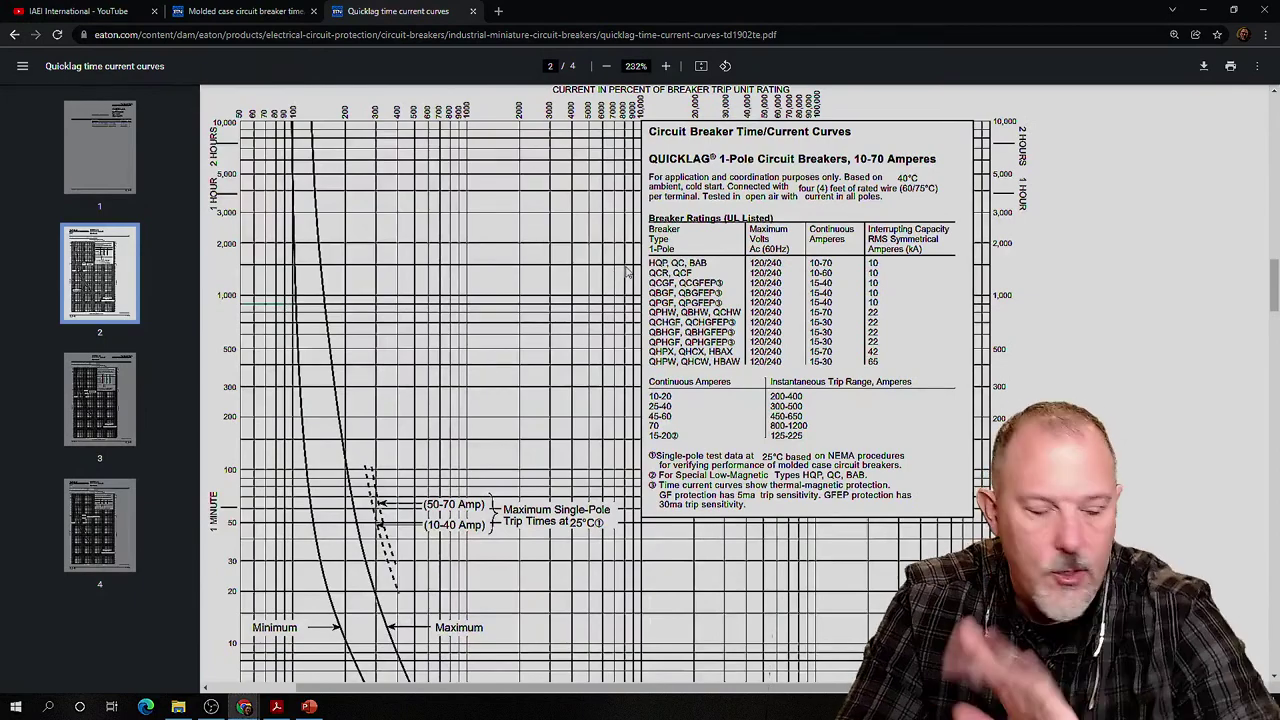
pyautogui.scroll(3, 616, 277)
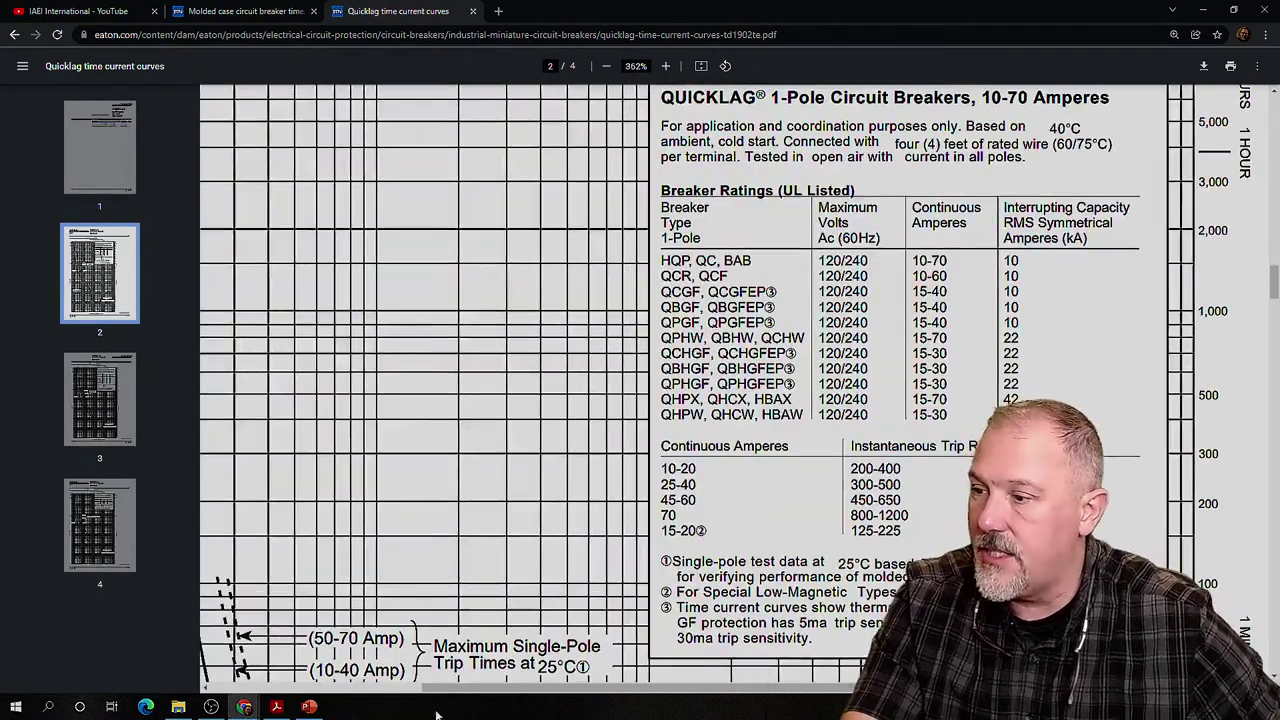
pyautogui.hscroll(5, 567, 566)
pyautogui.scroll(3, 567, 566)
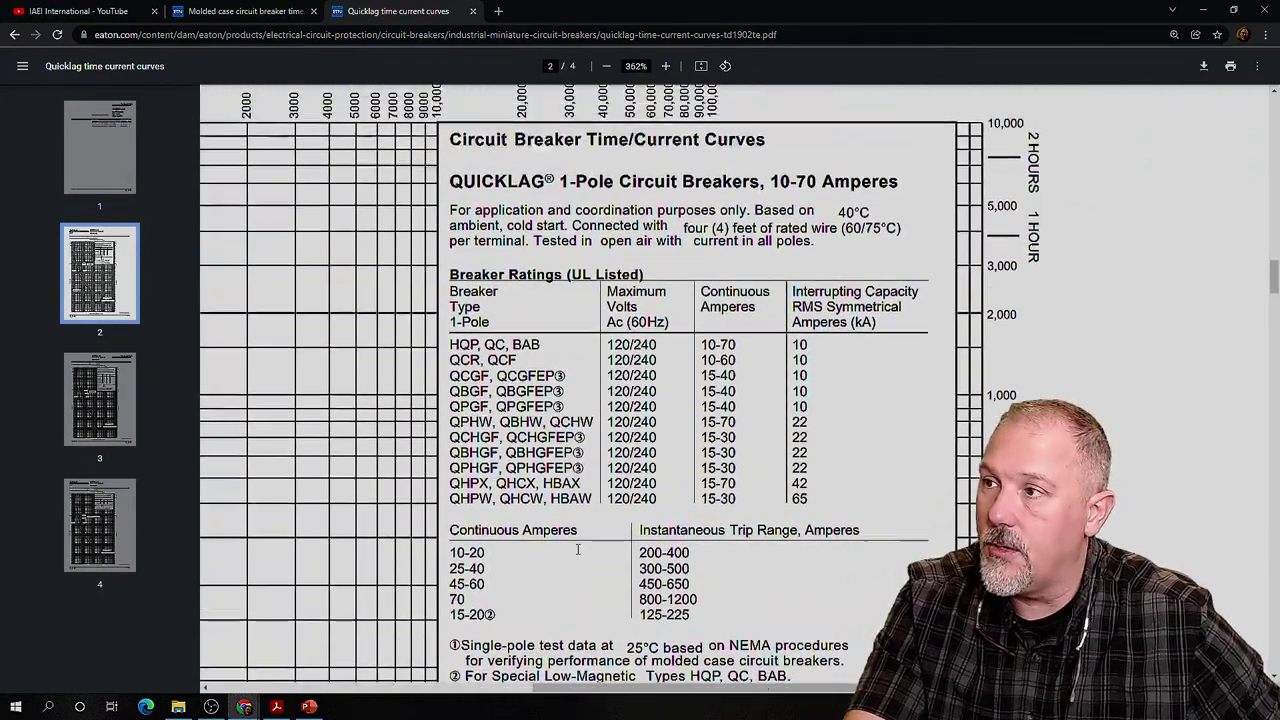
# Step: Examine the ratings of the HQP, QC, BAB and QCR, QCF breaker types in the 1-pole Breaker Ratings table
pyautogui.scroll(1, 580, 546)
pyautogui.scroll(1, 580, 546)
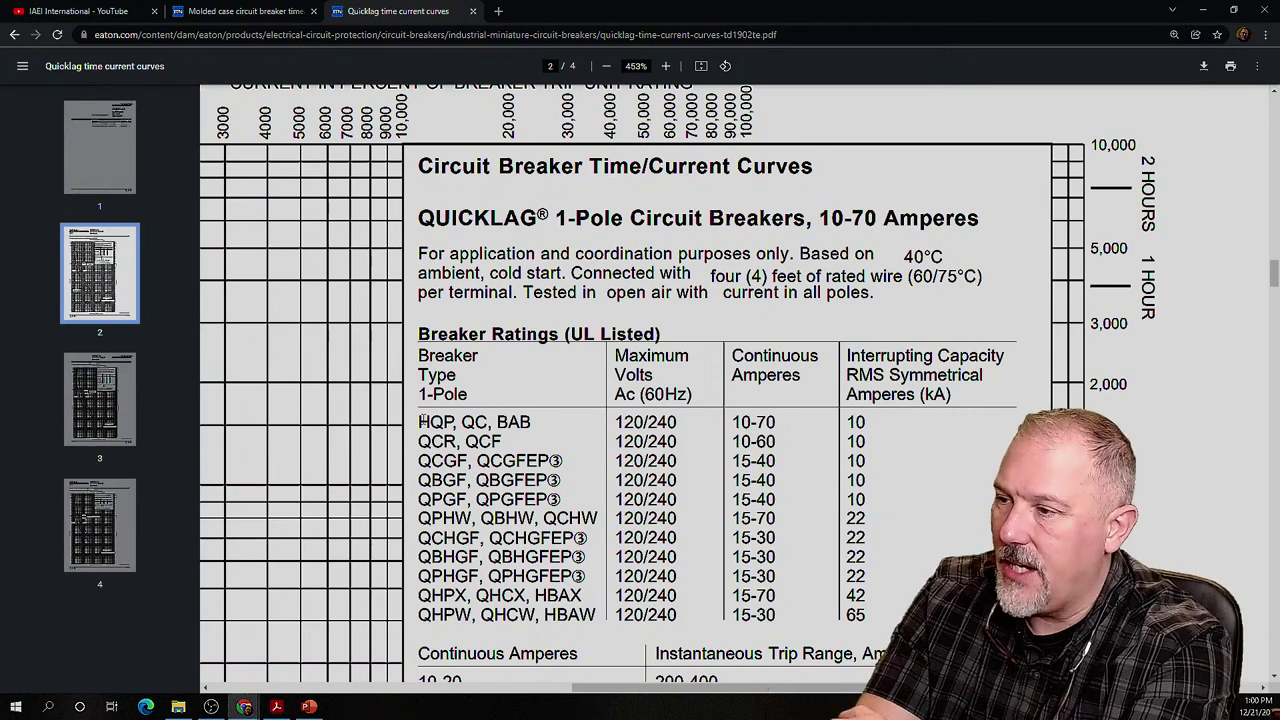
pyautogui.moveTo(418, 422); pyautogui.dragTo(530, 421)
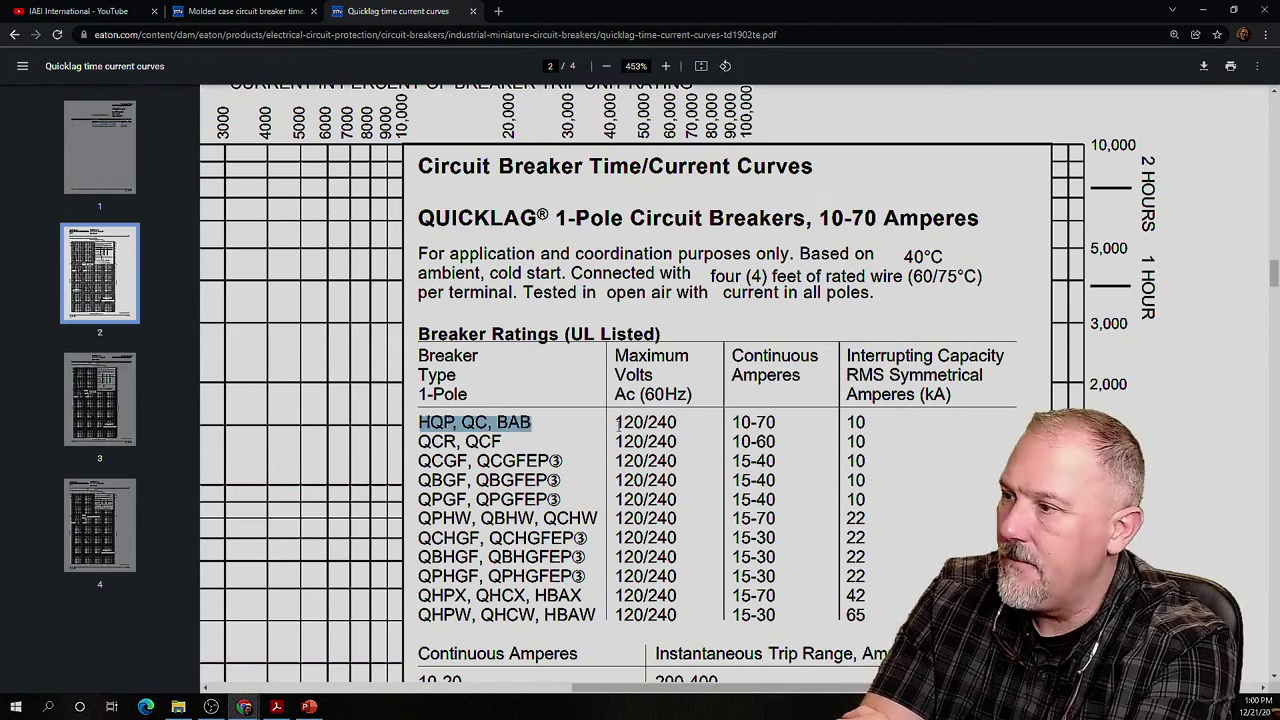
pyautogui.moveTo(615, 422); pyautogui.dragTo(874, 422)
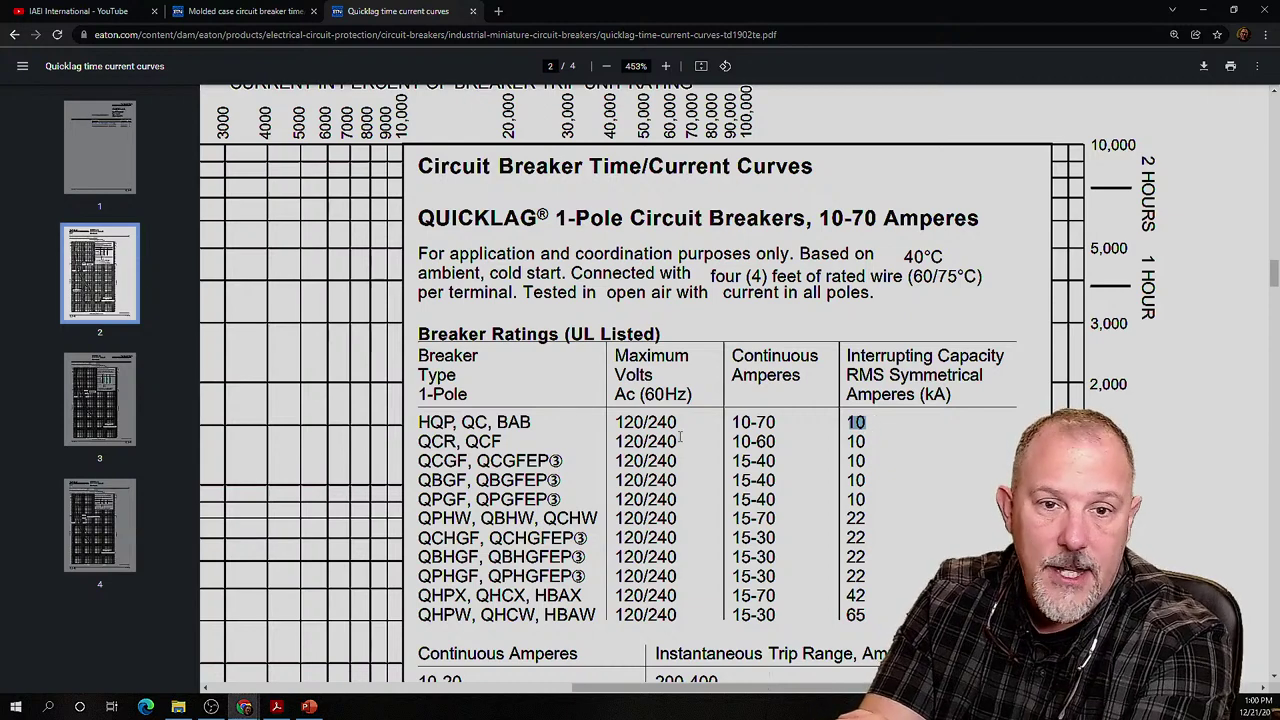
pyautogui.moveTo(419, 441); pyautogui.dragTo(518, 441)
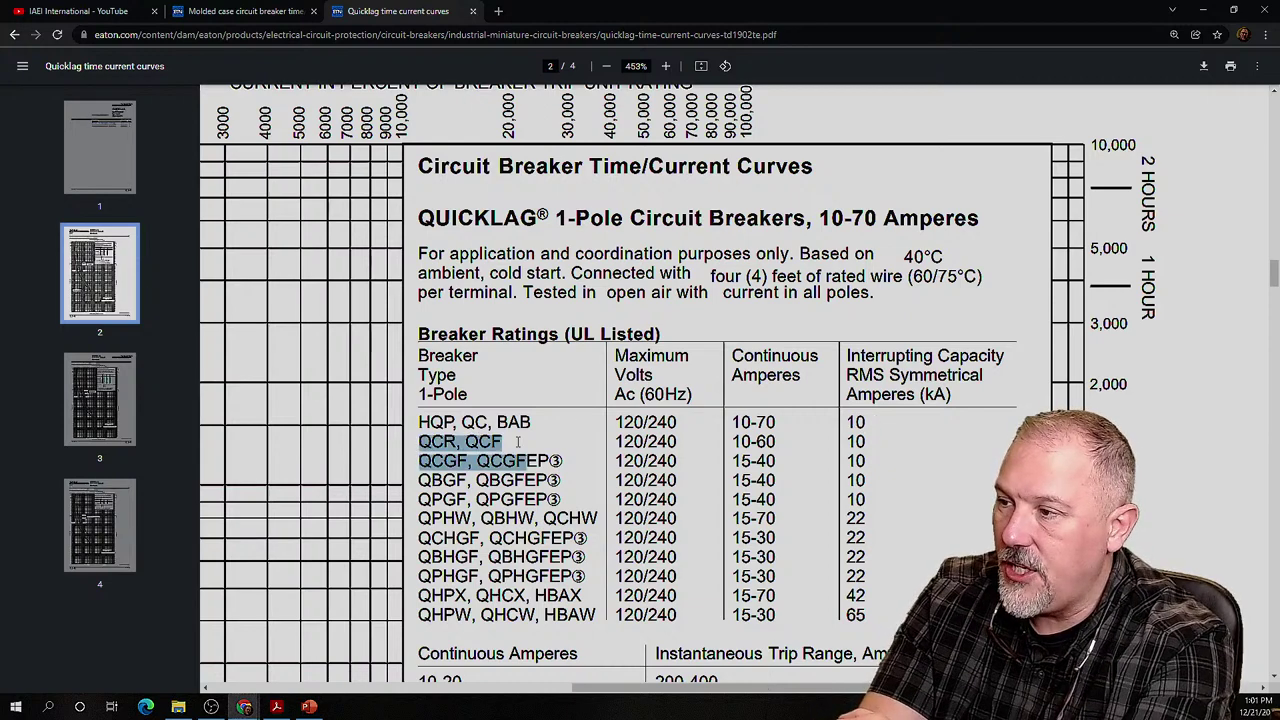
pyautogui.click(489, 441)
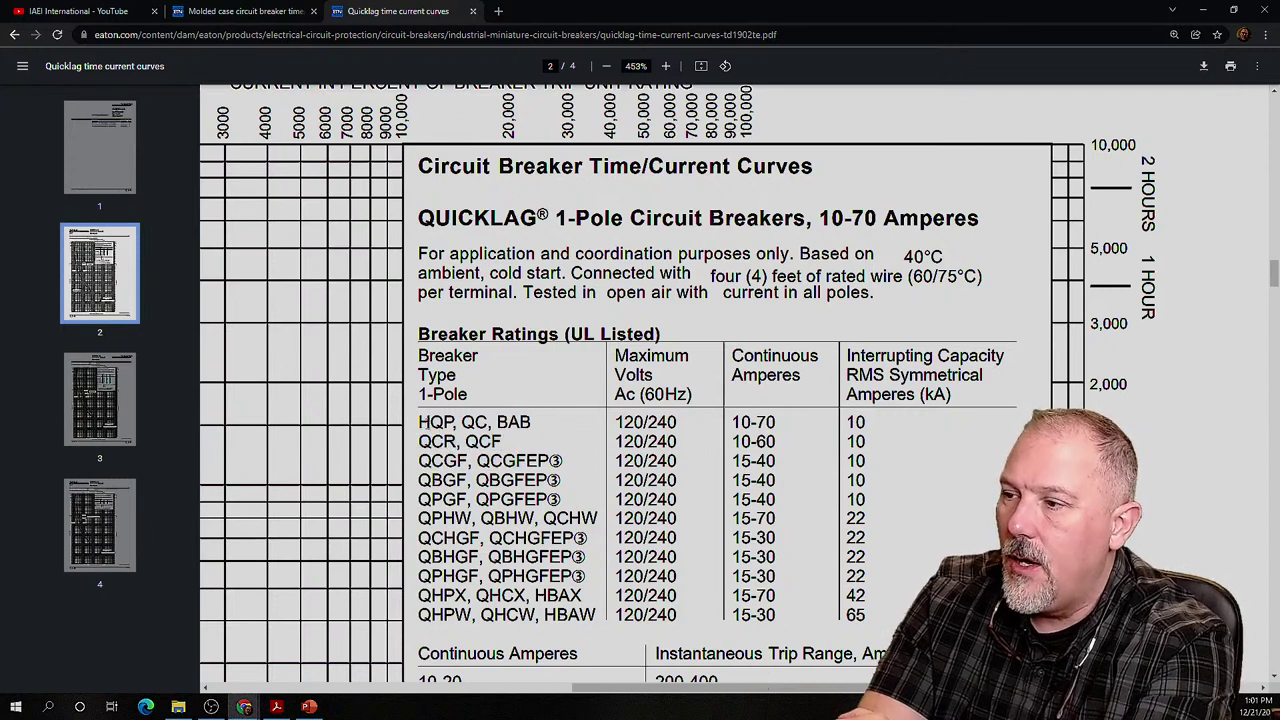
pyautogui.doubleClick(497, 422)
pyautogui.moveTo(414, 441); pyautogui.dragTo(501, 441)
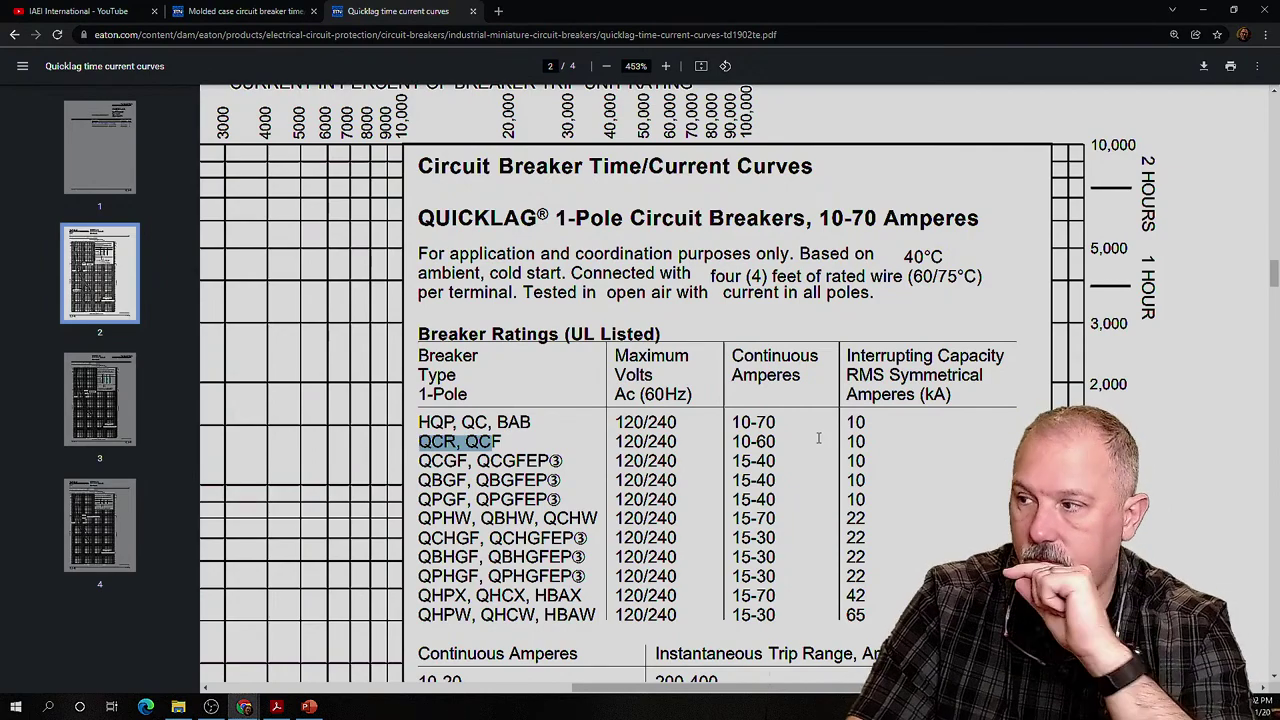
# Step: Examine the instantaneous trip ranges for each continuous ampere rating and the footnotes beneath that table
pyautogui.scroll(-1, 818, 437)
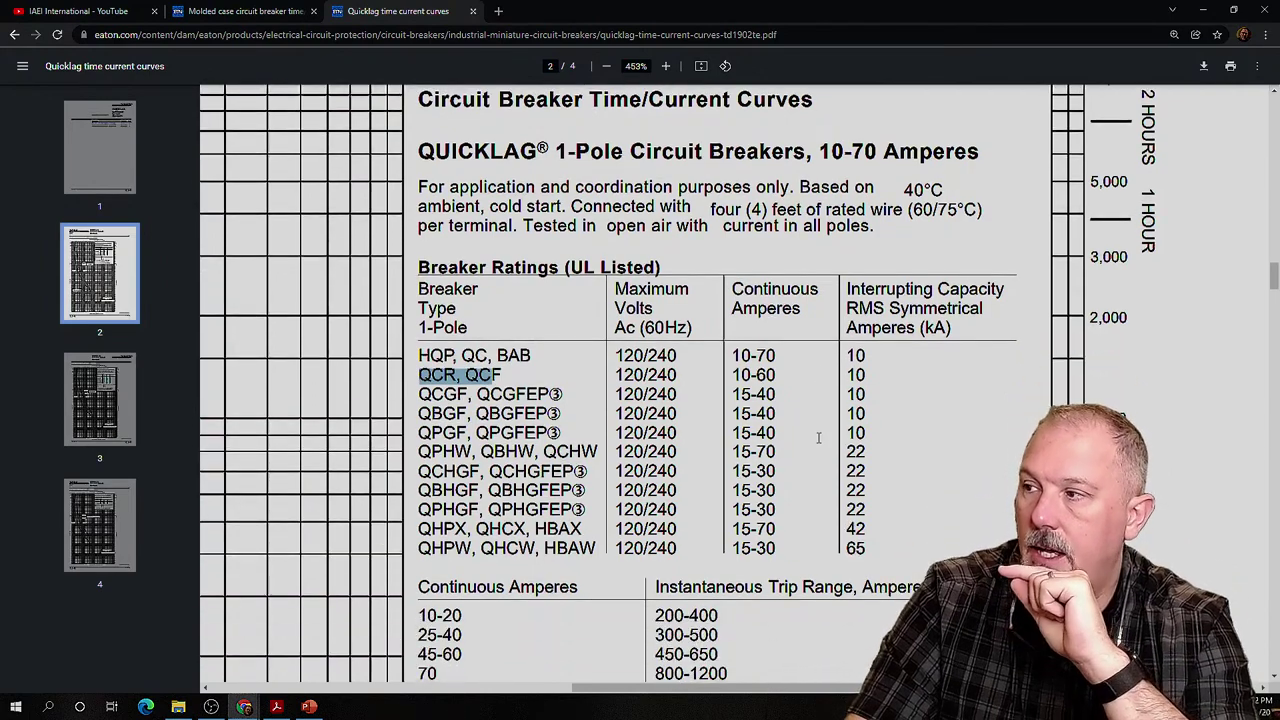
pyautogui.scroll(-5, 818, 437)
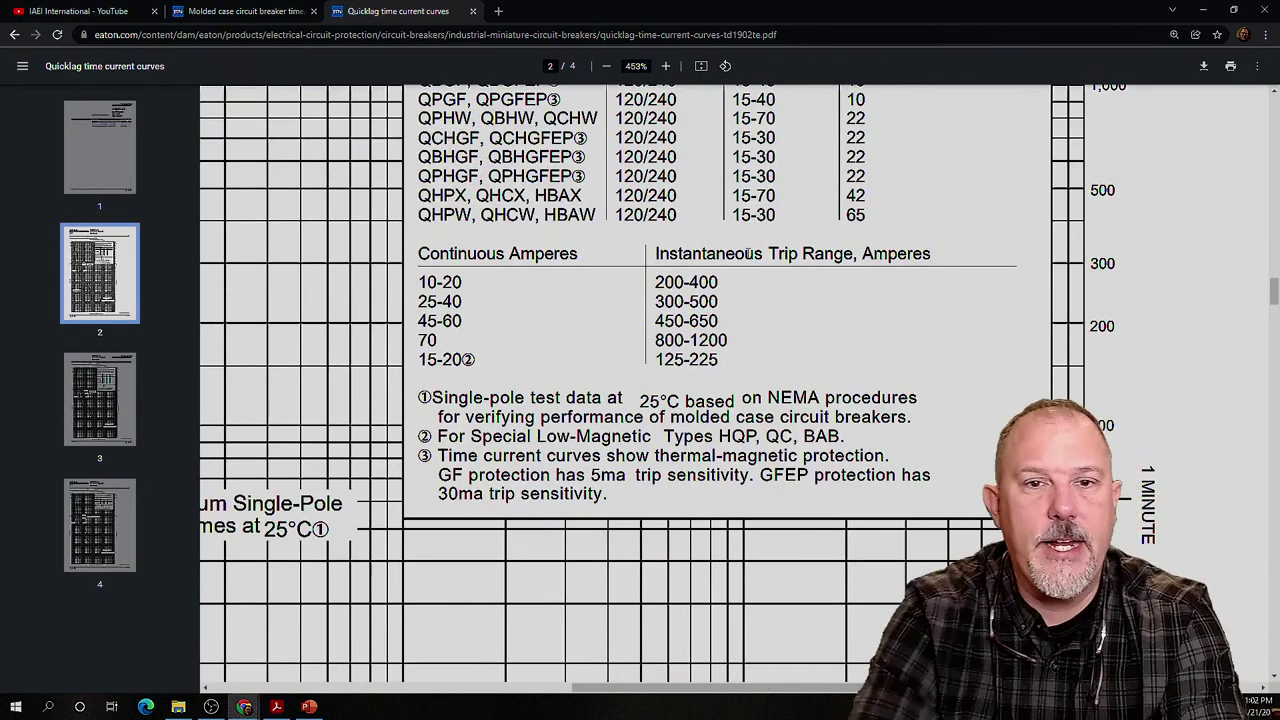
pyautogui.moveTo(419, 283); pyautogui.dragTo(463, 283)
pyautogui.moveTo(656, 283); pyautogui.dragTo(719, 283)
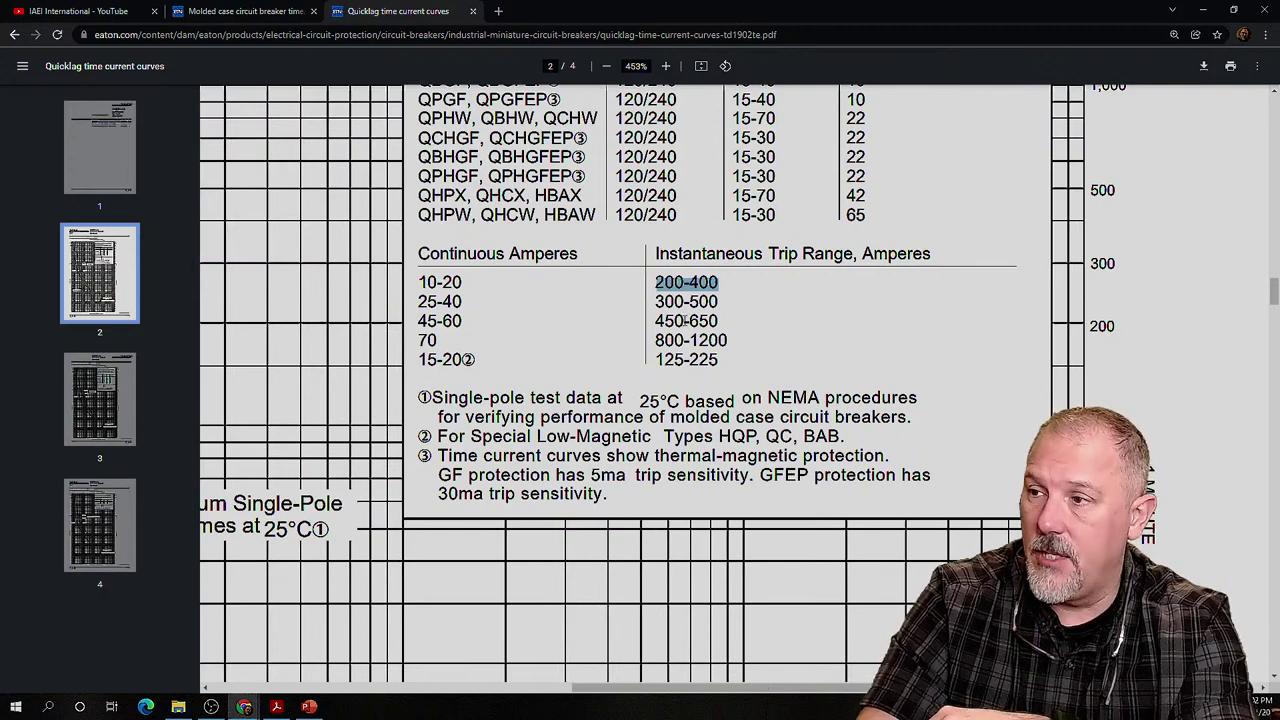
pyautogui.moveTo(656, 301); pyautogui.dragTo(728, 340)
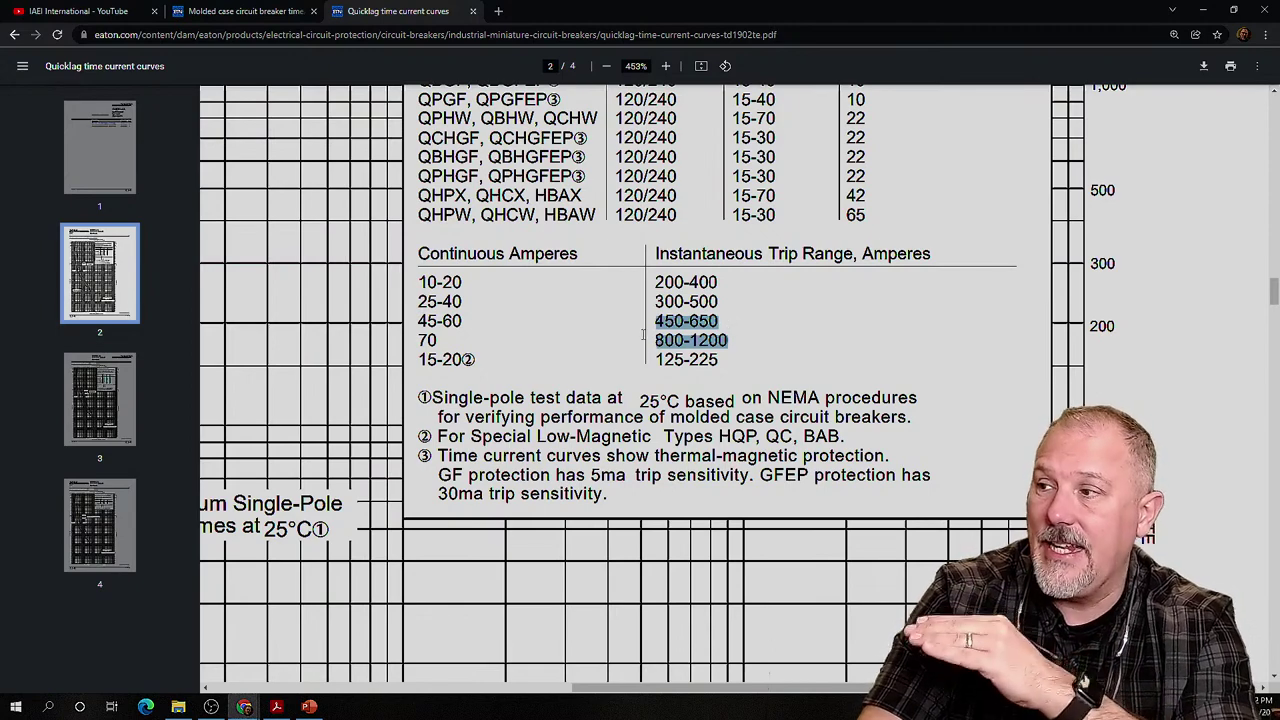
pyautogui.scroll(-1, 593, 358)
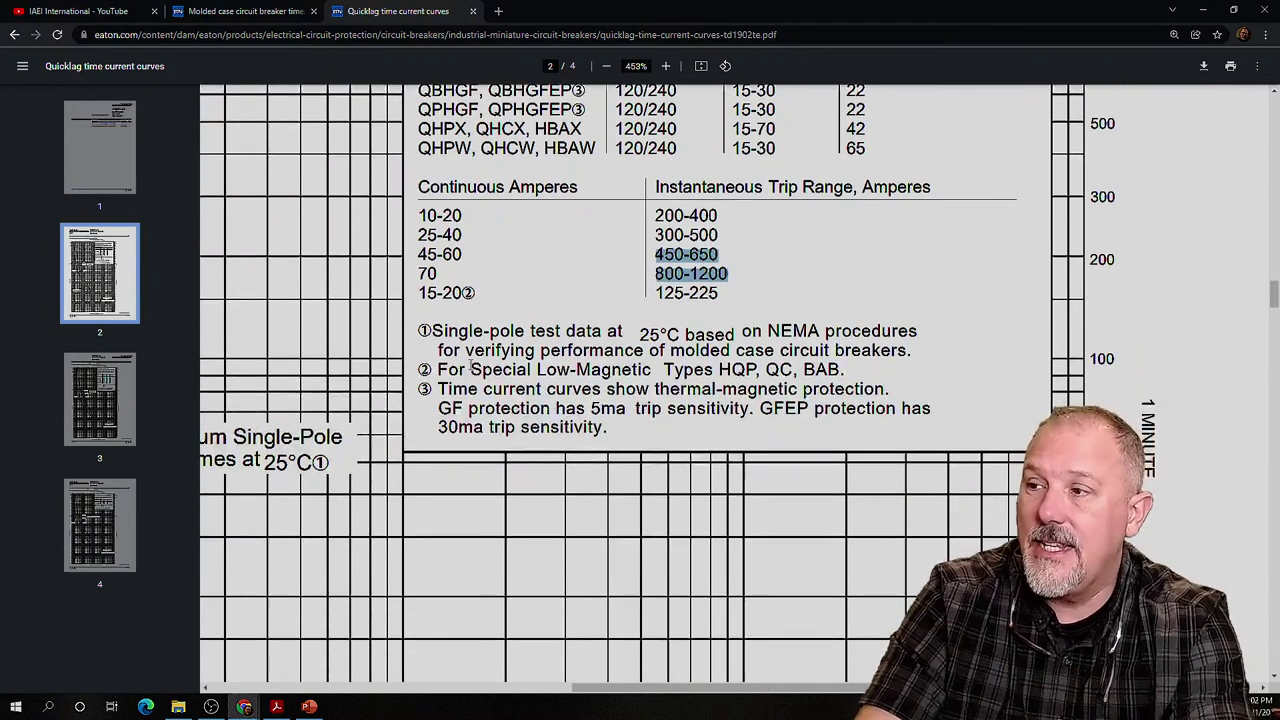
pyautogui.scroll(-1, 470, 365)
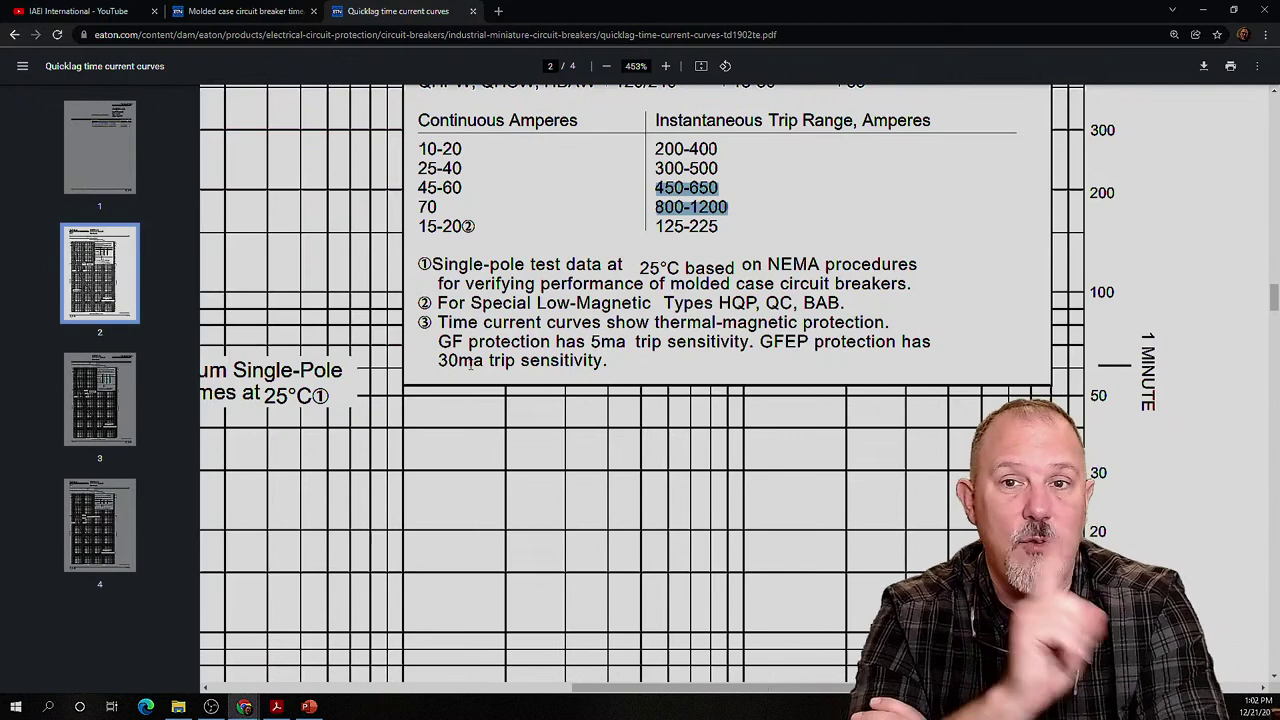